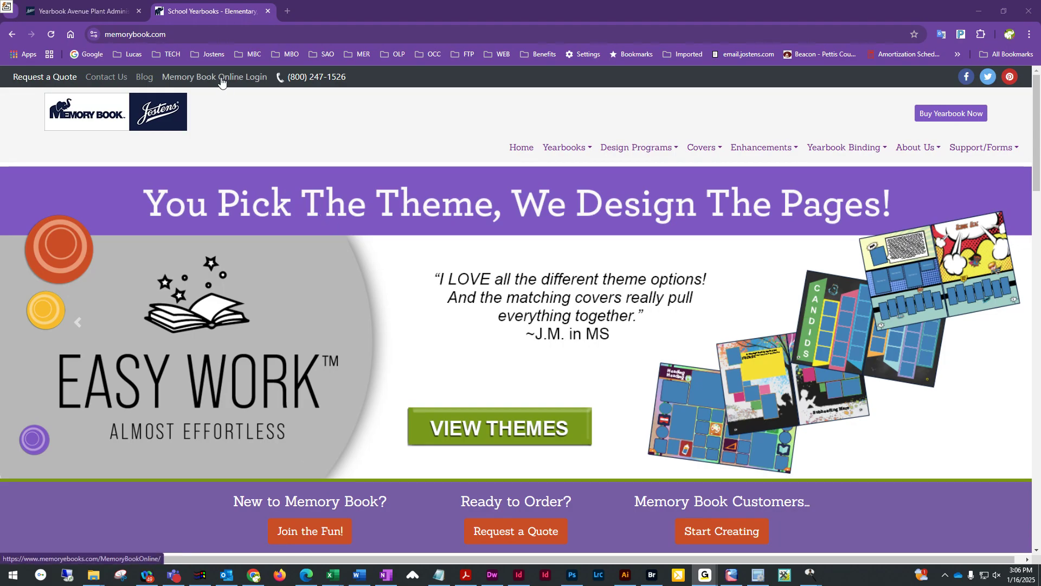
- Open the Memory Book Online login page and enter the yearbook's job number for the 2025 year
click(203, 79)
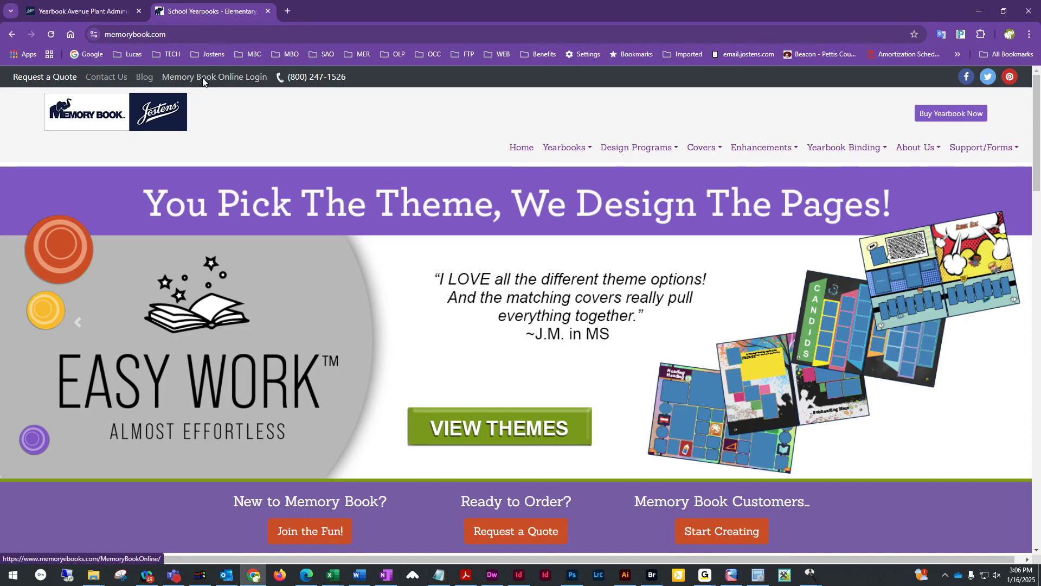
click(203, 79)
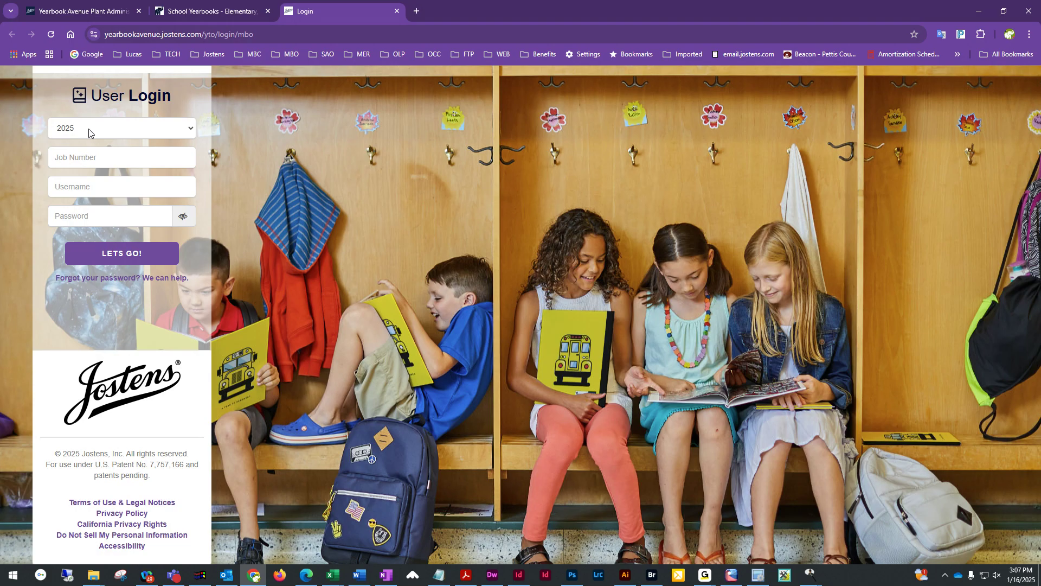
click(109, 156)
text(80015)
key(BackSpace)
key(BackSpace)
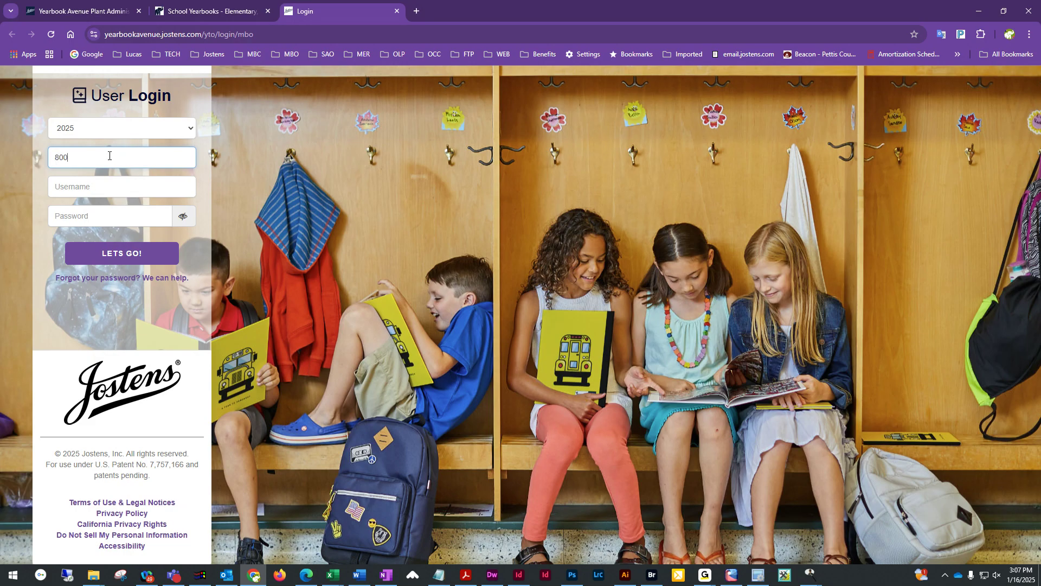
text(015)
key(Tab)
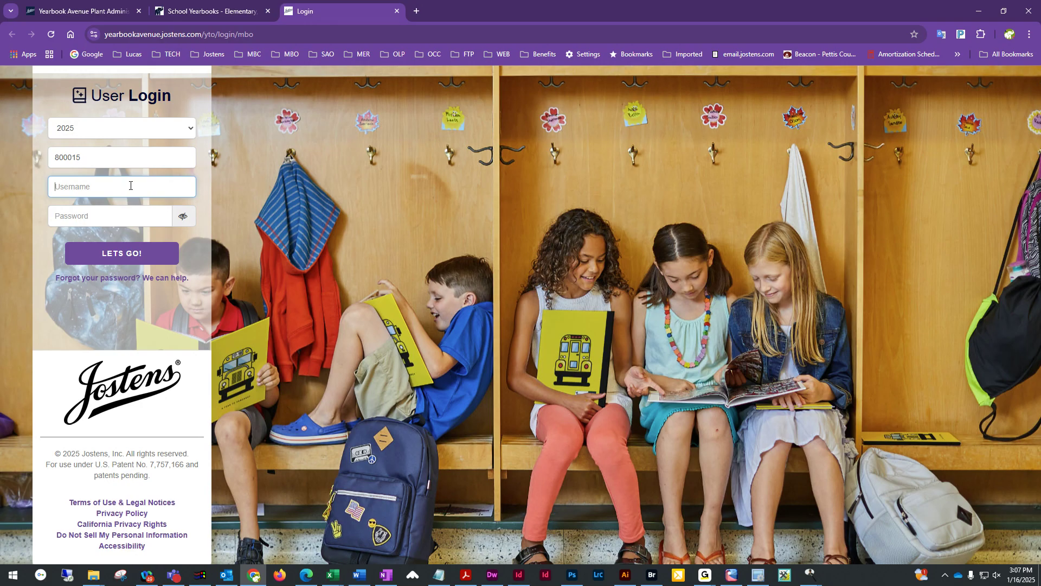
- Log in with the username Adviser and the account password, and dismiss the browser's password warning
text(Adviser)
click(100, 220)
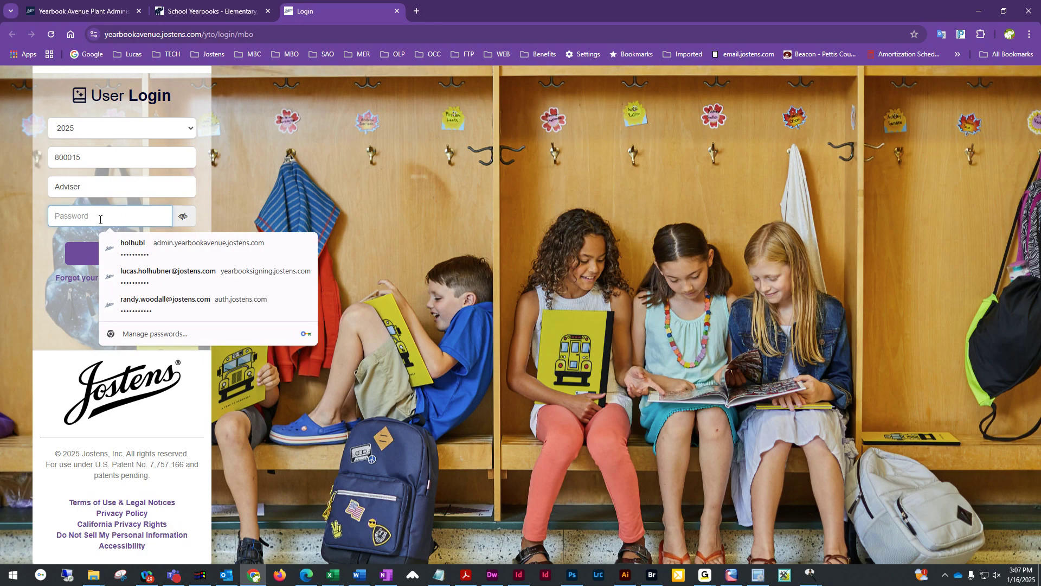
text(•)
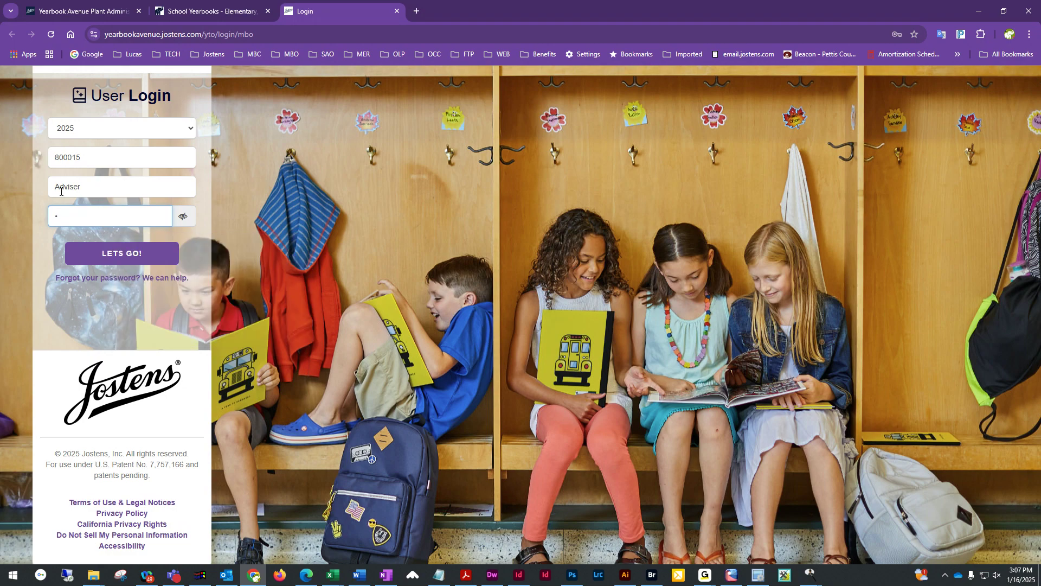
key(BackSpace)
text(•)
key(BackSpace)
text(•••••••)
click(122, 259)
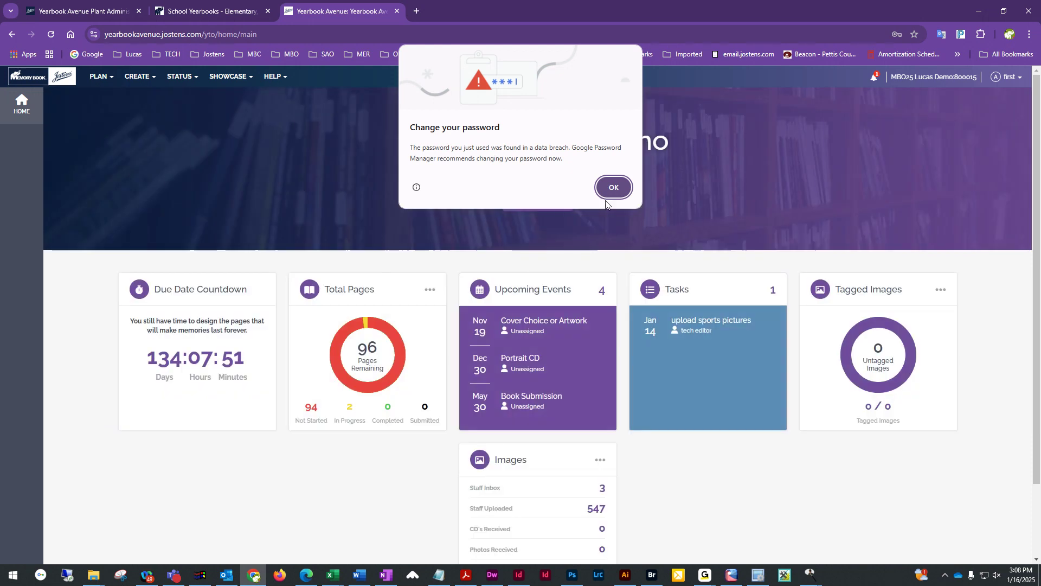
click(606, 188)
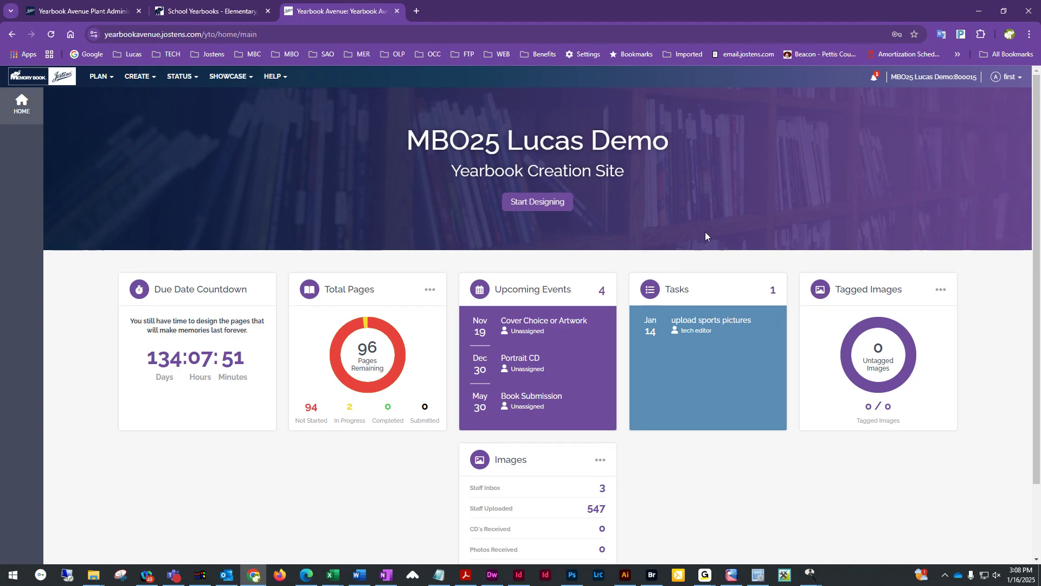
- Open the planner from the dashboard's Tasks card and go to its task list
scroll(857, 358, down, 2)
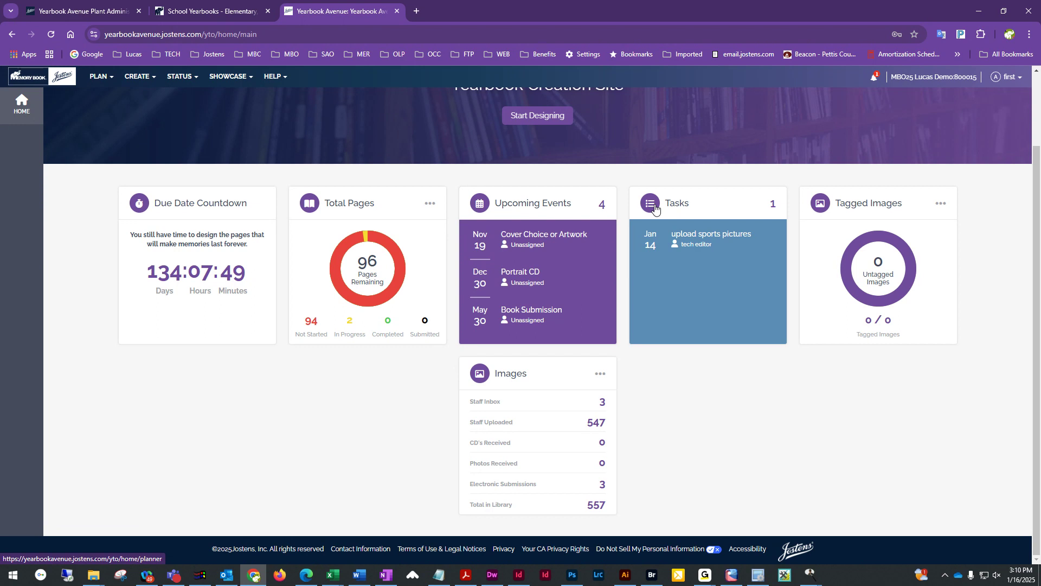
click(655, 208)
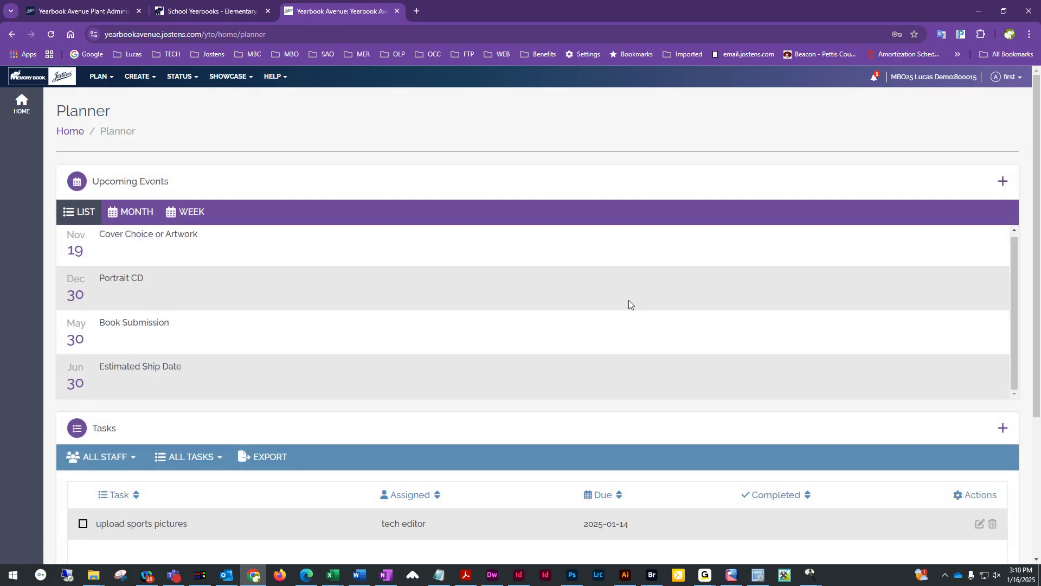
scroll(504, 487, down, 4)
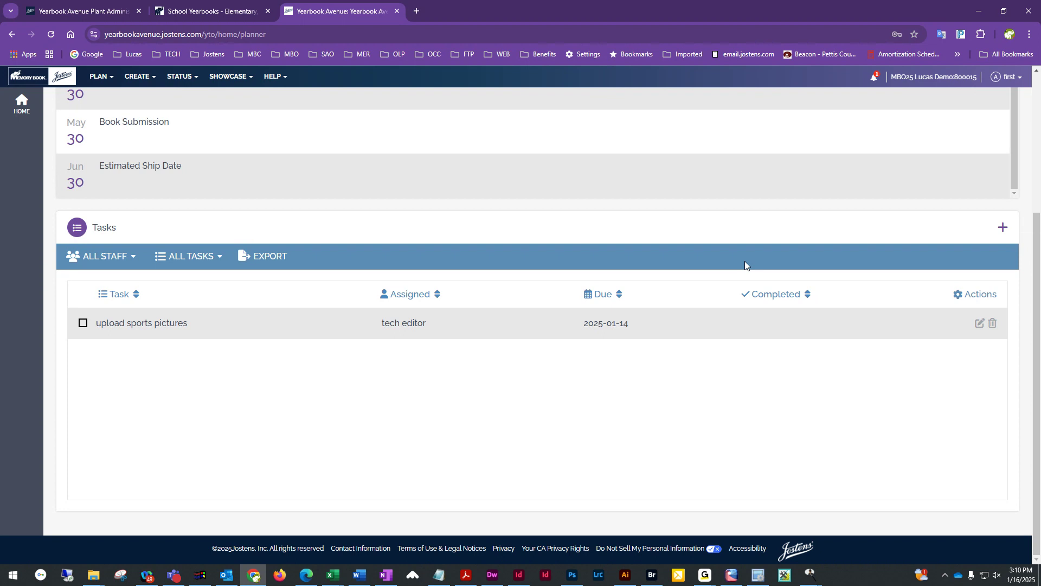
- Start a new planner task and name it "change formatting on pg13"
click(1003, 230)
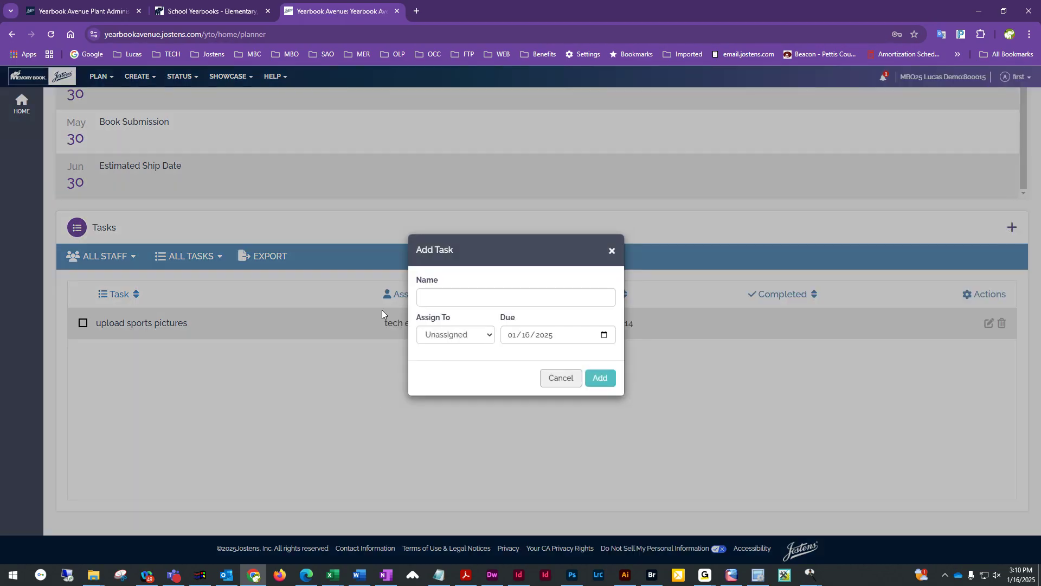
click(449, 295)
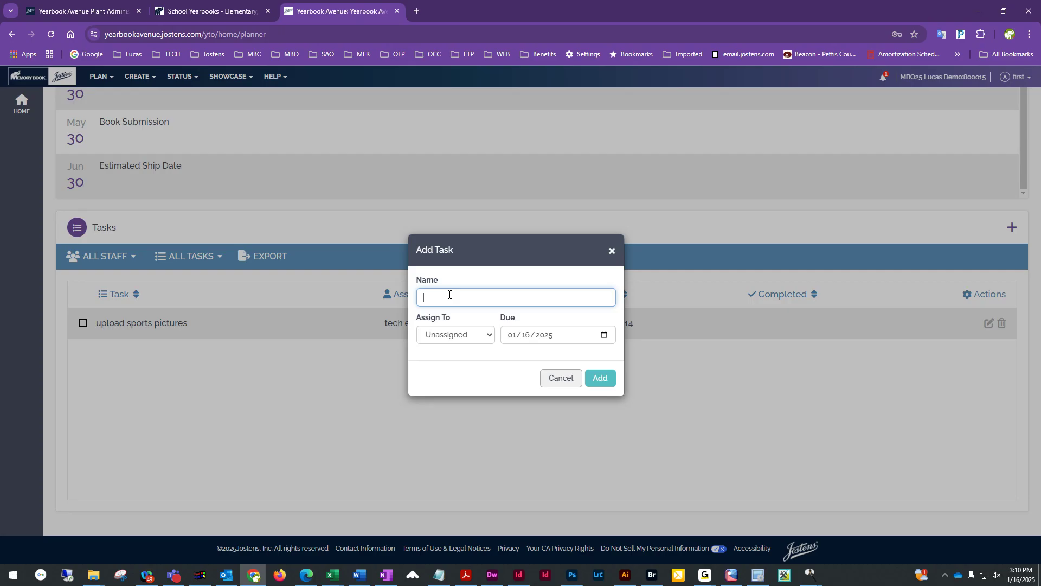
text(build can)
key(BackSpace)
key(BackSpace)
key(BackSpace)
key(BackSpace)
key(BackSpace)
key(BackSpace)
key(BackSpace)
key(BackSpace)
text(change formatting on pg13)
- Assign the new task to a student staff member with a due date of January 30, 2025, and add it
click(480, 340)
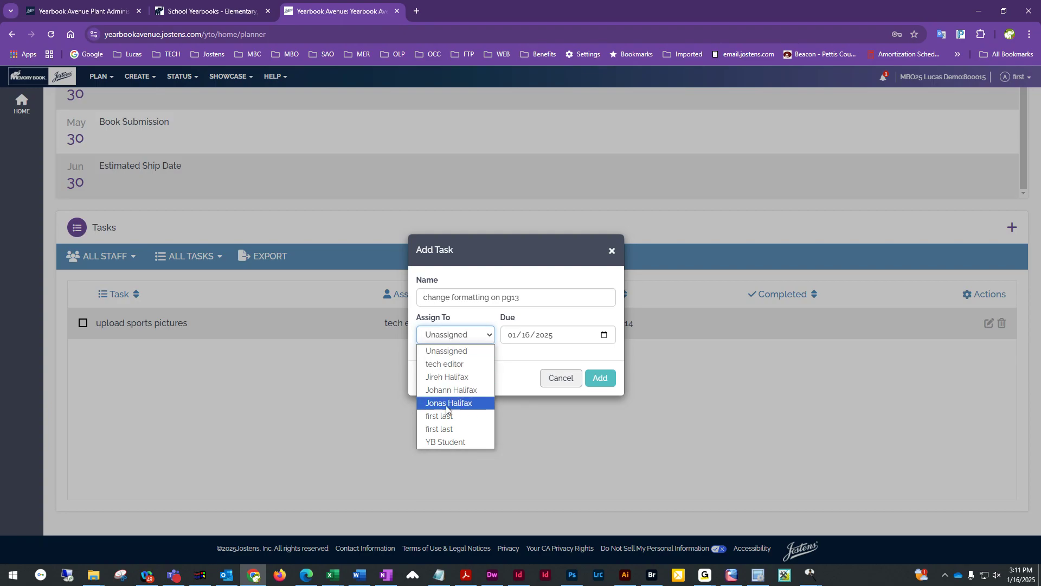
click(439, 408)
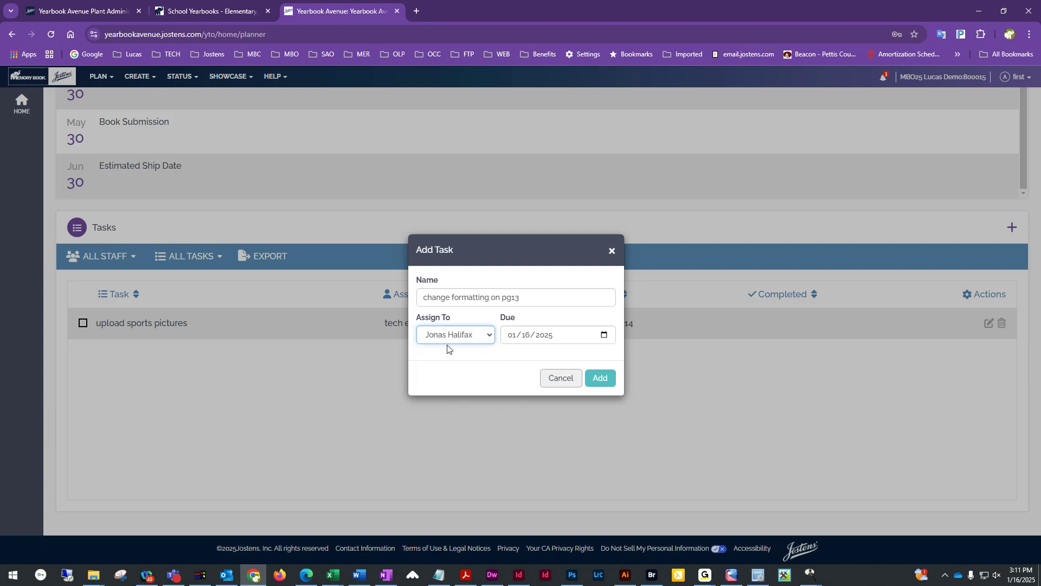
click(603, 334)
click(572, 452)
click(606, 386)
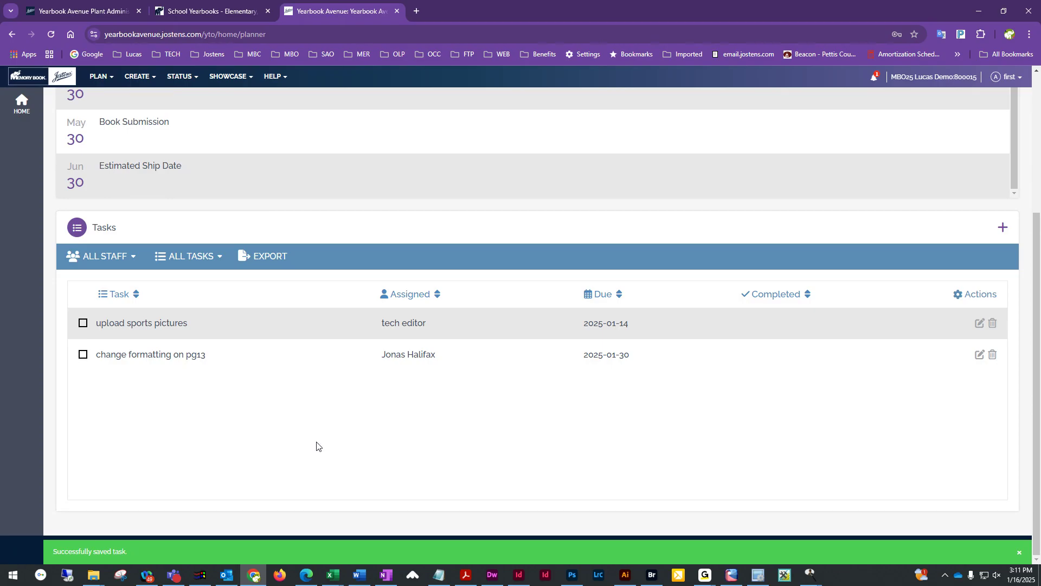
- Review the planner's upcoming events and tasks, and return to the home dashboard to examine its summary cards
scroll(465, 436, up, 4)
scroll(465, 437, down, 2)
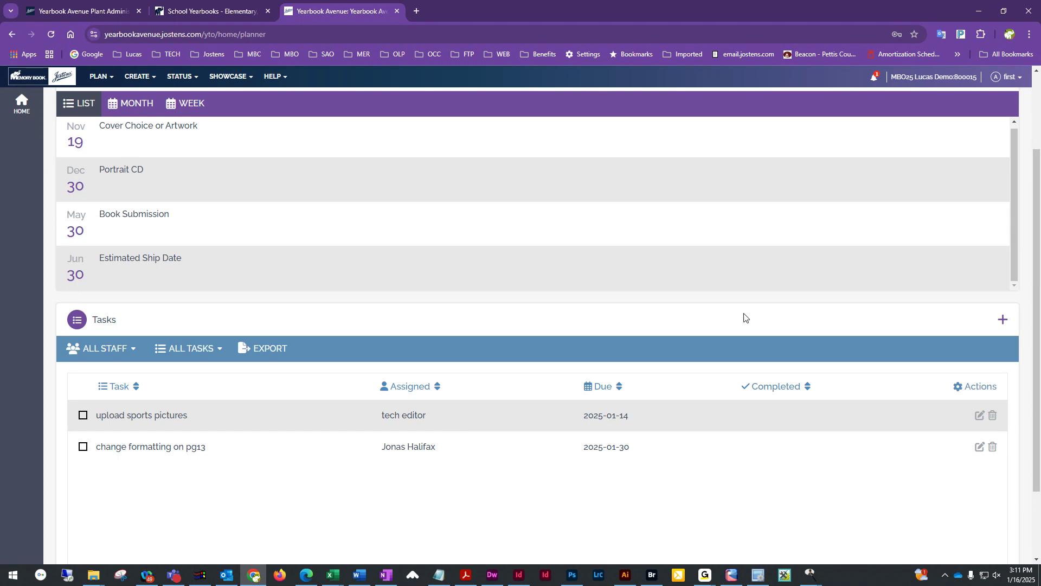
scroll(624, 357, up, 2)
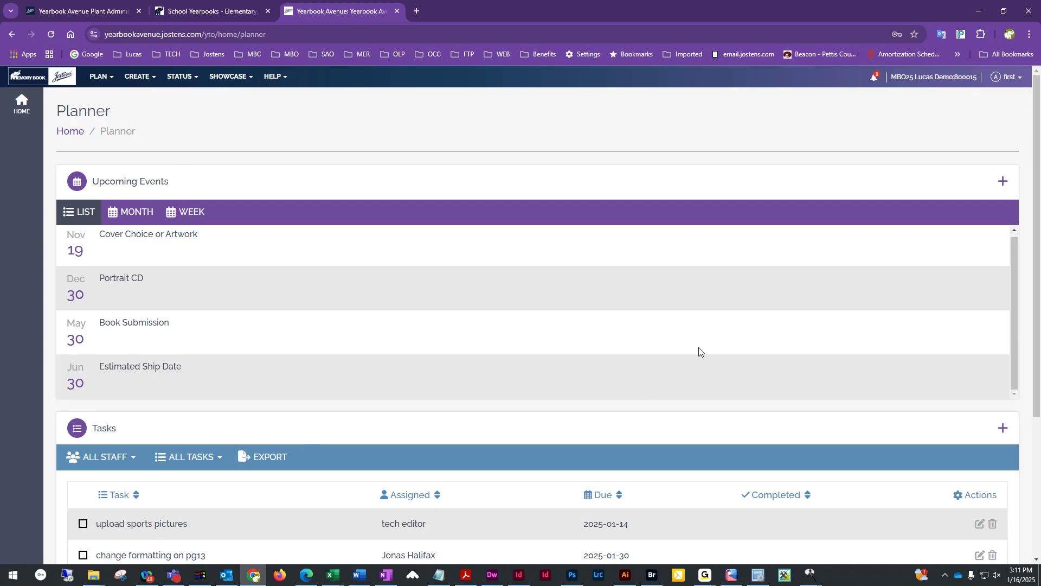
scroll(692, 374, down, 2)
scroll(689, 386, up, 2)
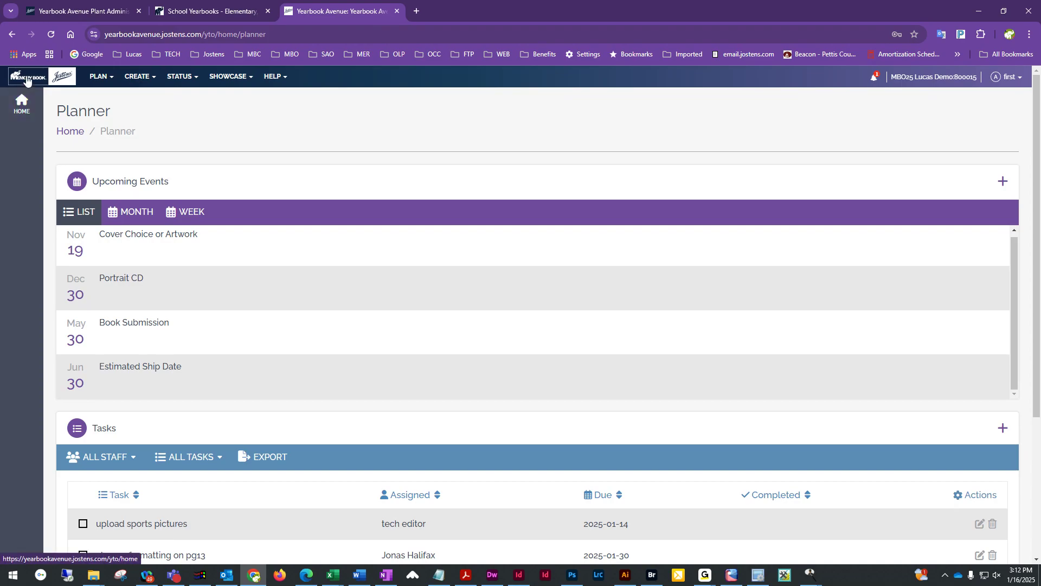
click(22, 105)
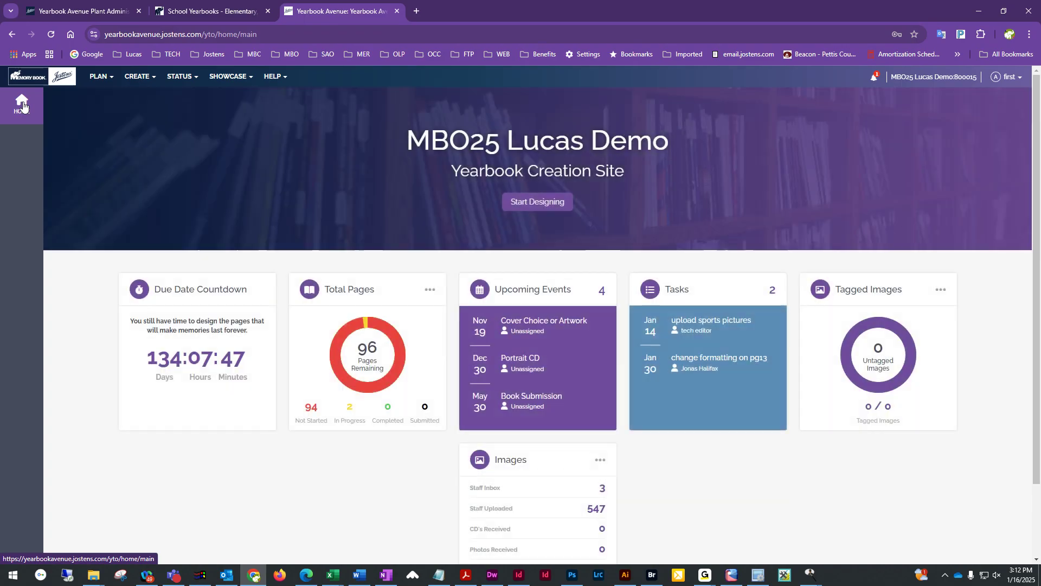
scroll(681, 361, down, 2)
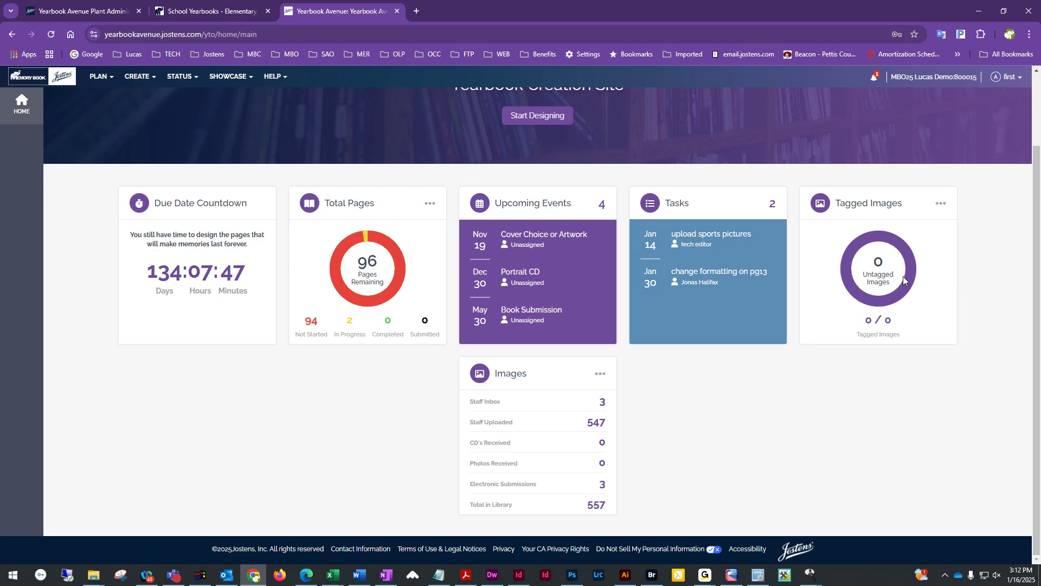
scroll(816, 316, up, 2)
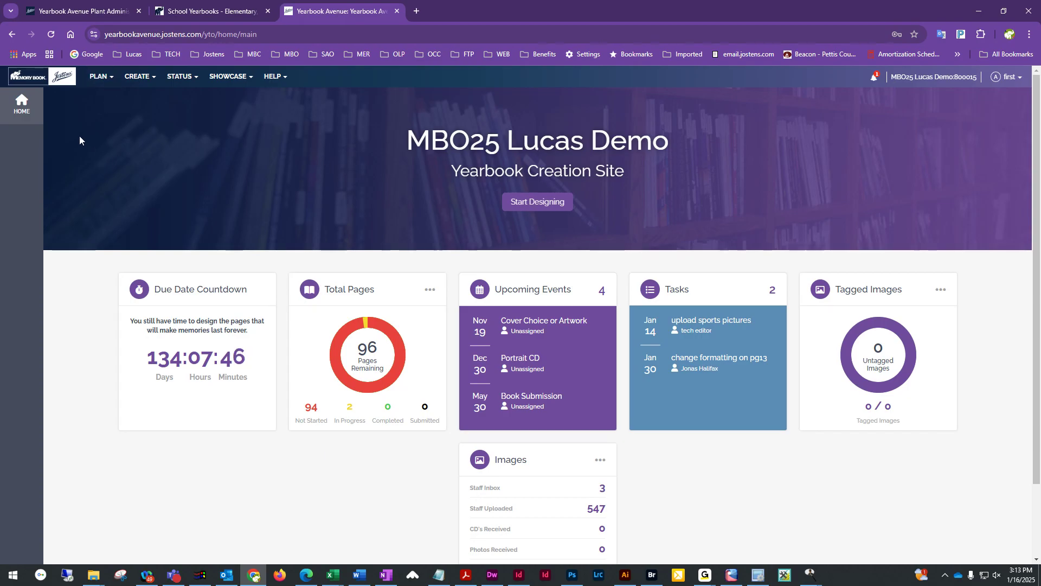
- Open the staff list and examine the new staff form's password field requirements and role options, leaving without saving
click(99, 79)
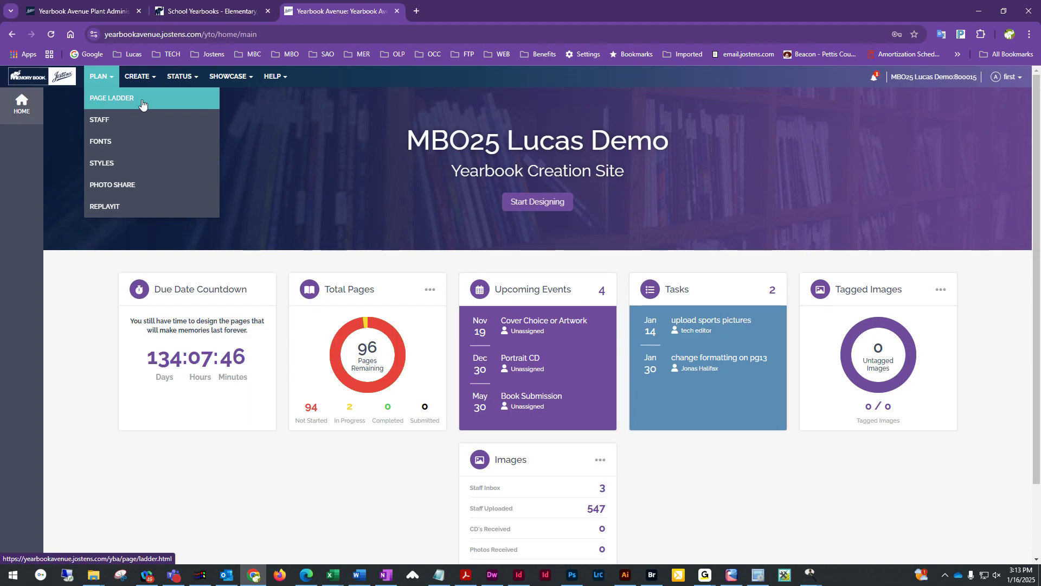
click(109, 123)
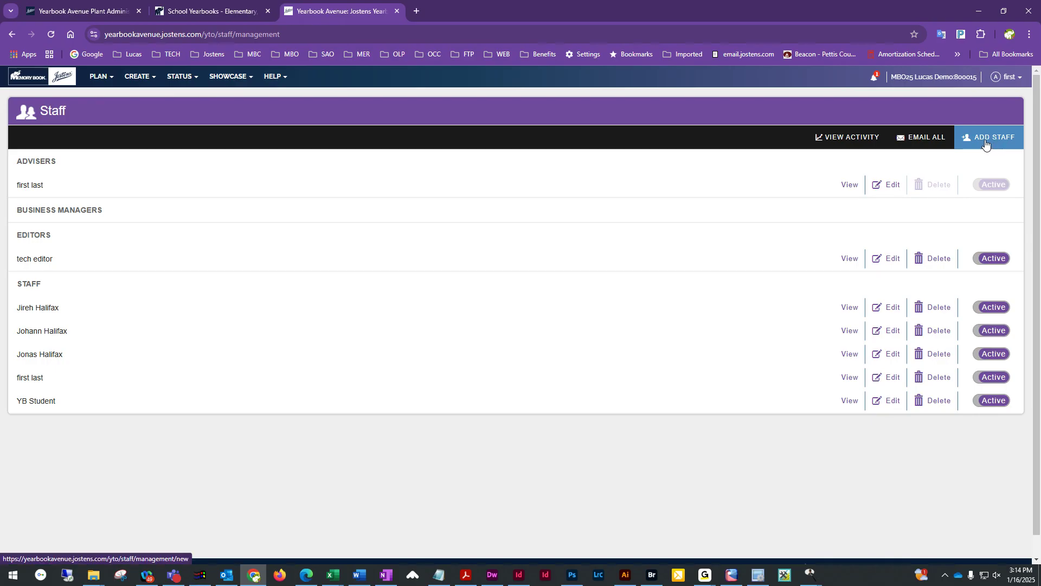
click(985, 143)
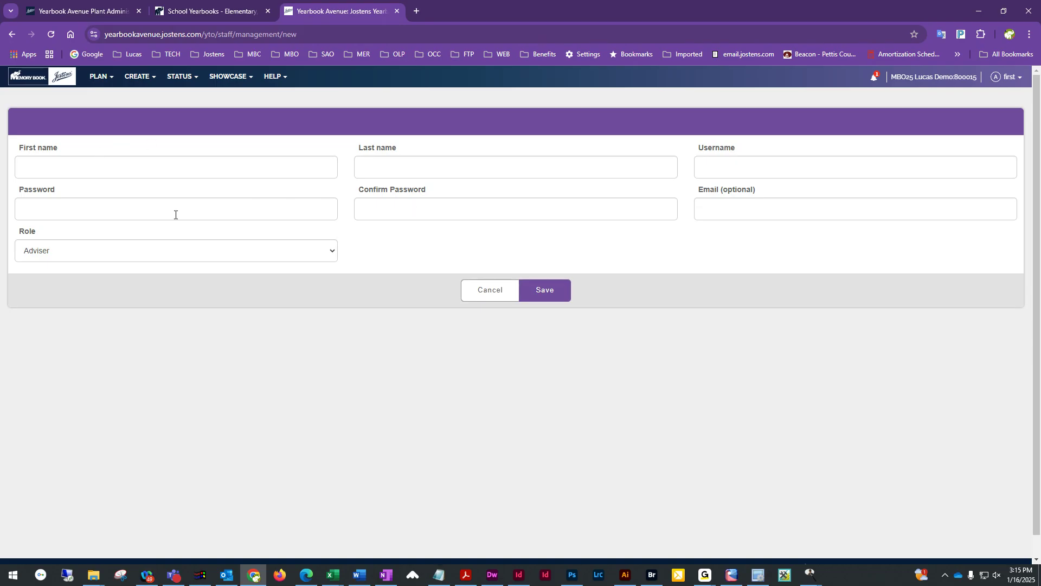
click(153, 210)
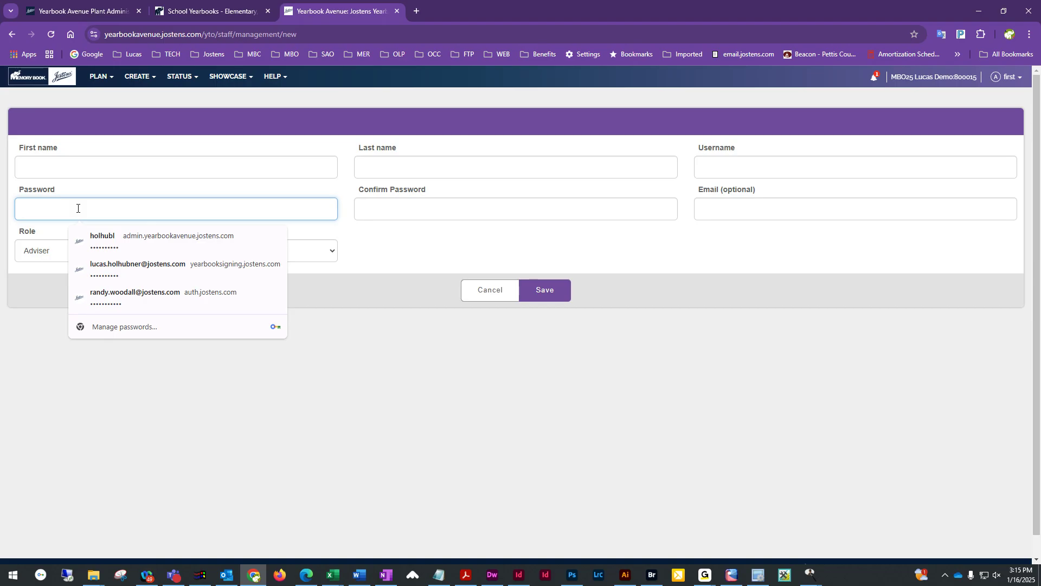
text(J)
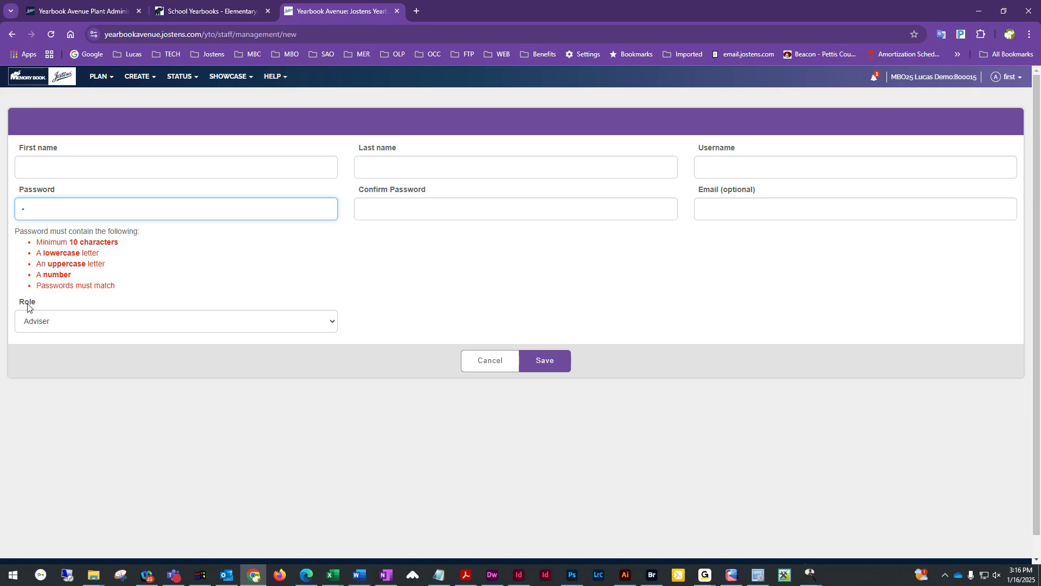
click(106, 325)
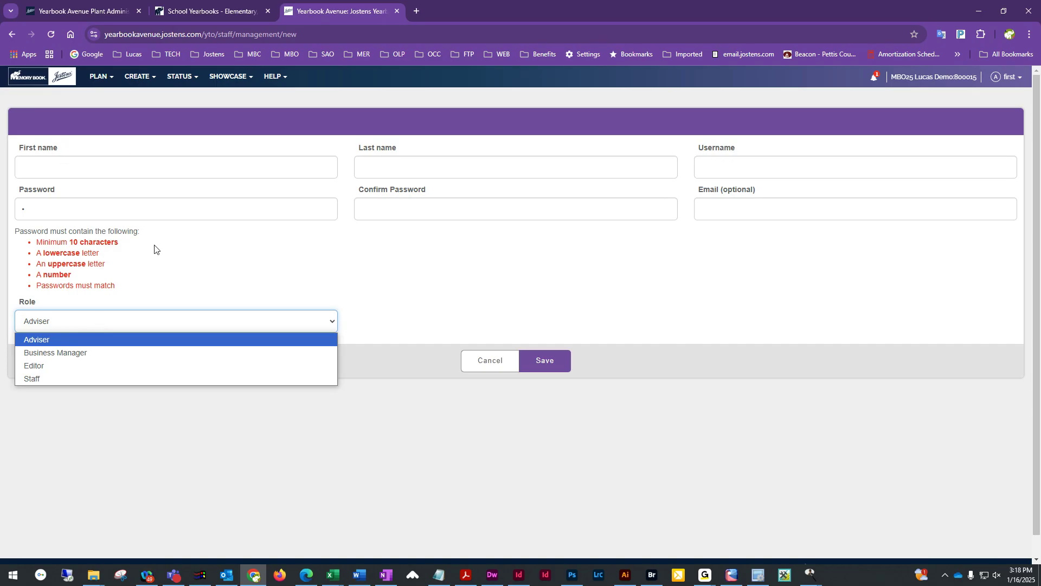
click(47, 323)
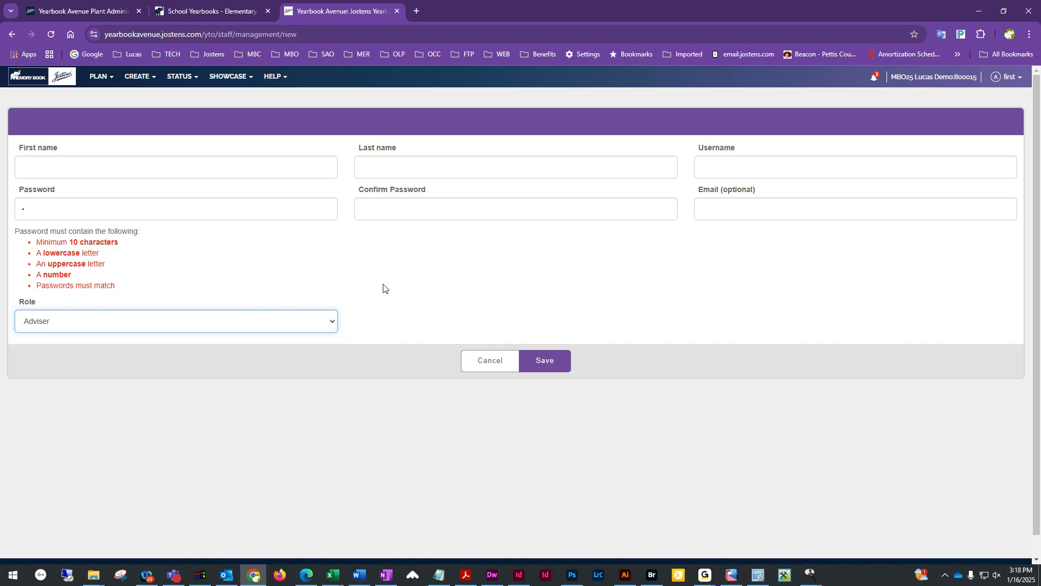
click(494, 366)
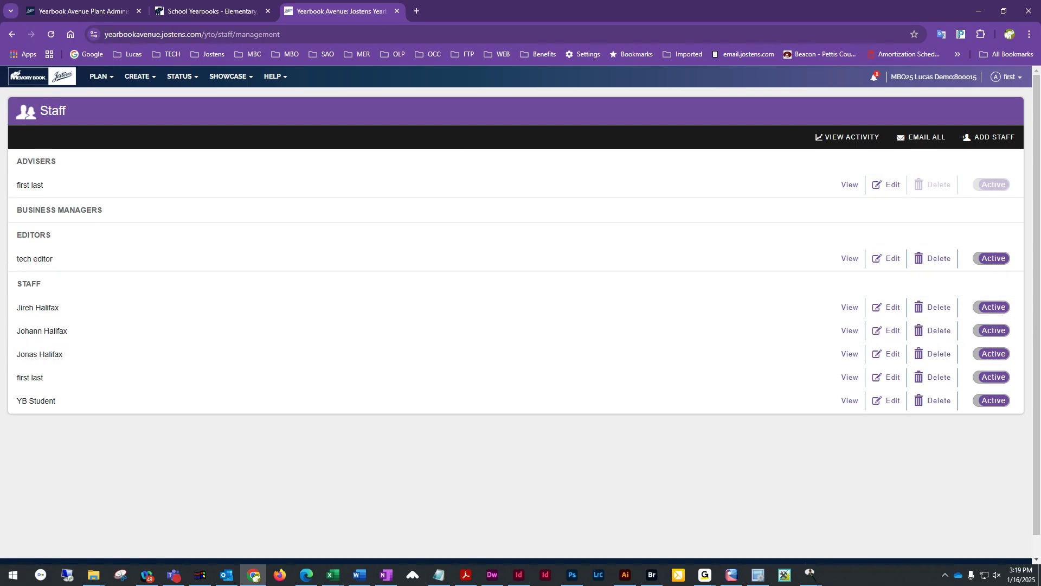
- Open the spread of pages 002 and 003 from the page ladder for editing and browse the yearbook's page thumbnails
click(94, 80)
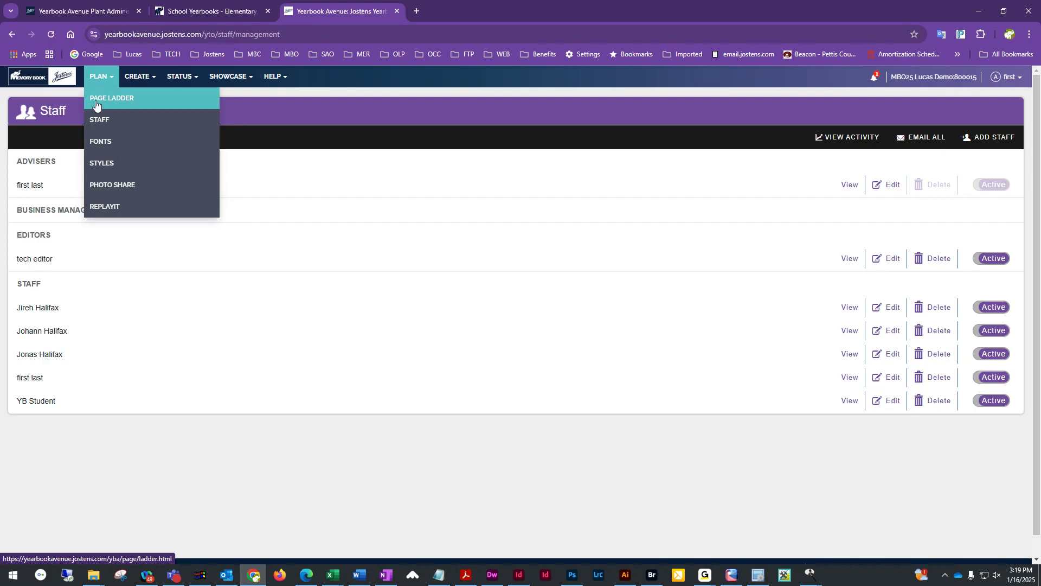
click(95, 99)
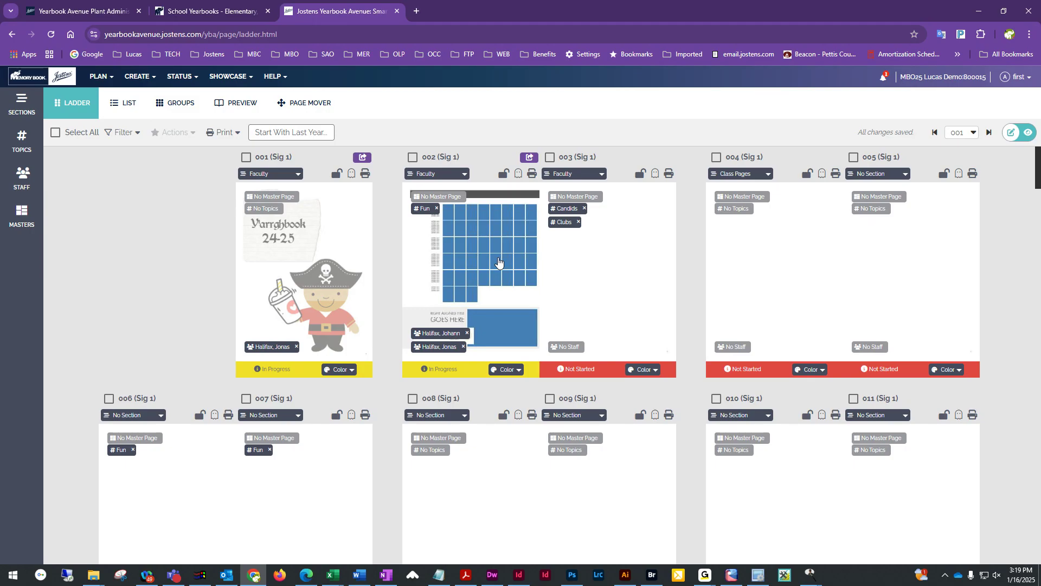
click(498, 263)
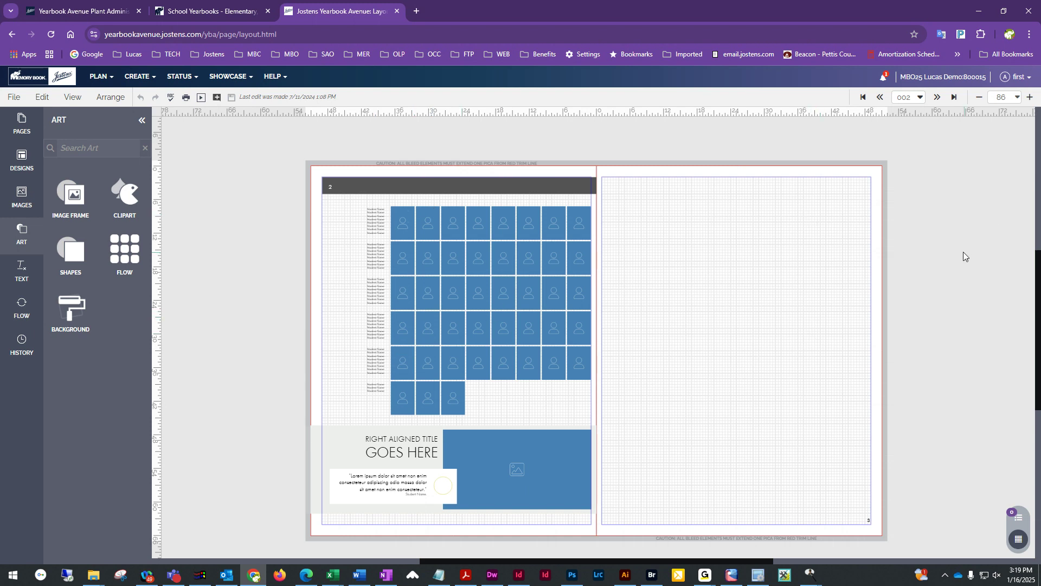
click(17, 128)
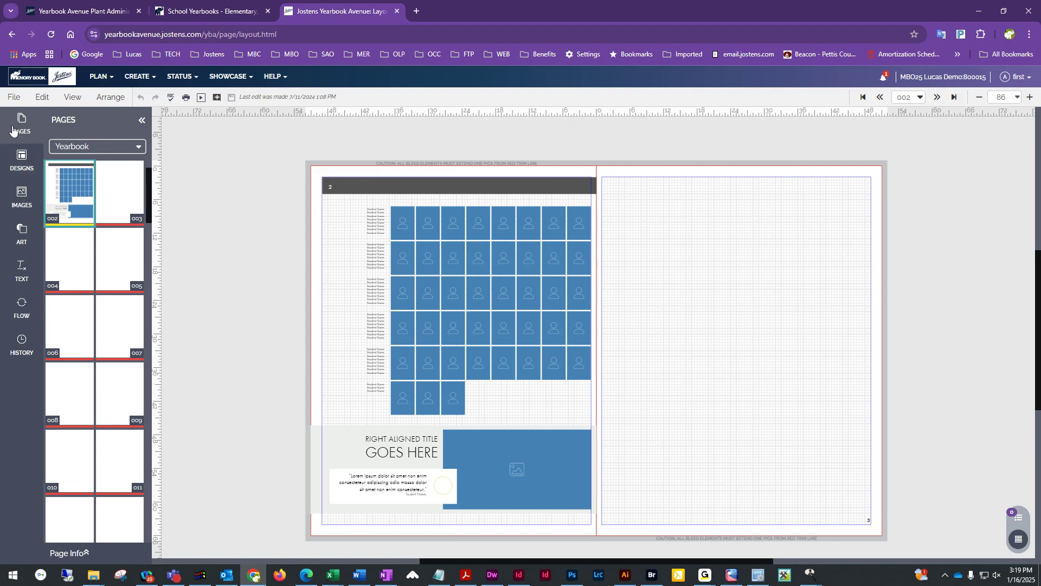
scroll(81, 307, down, 15)
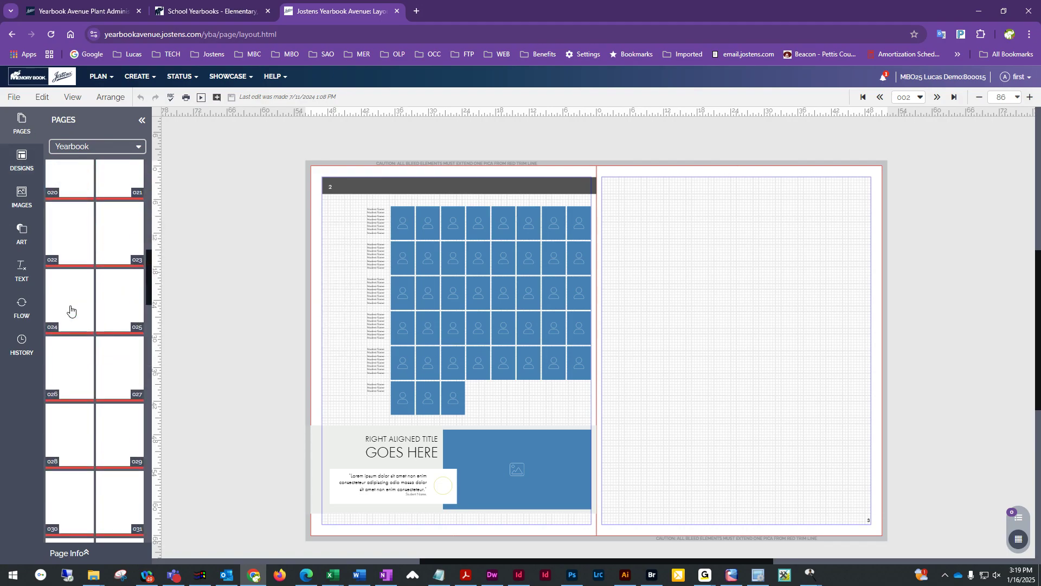
- Leave the page editor for the page ladder and examine the status labels under the pages
scroll(70, 307, up, 15)
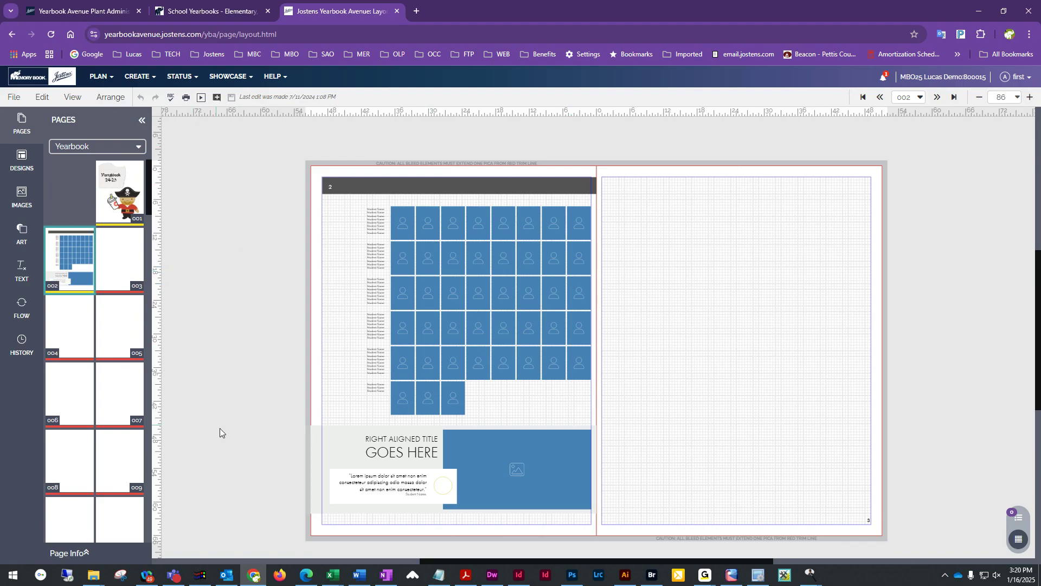
click(97, 80)
click(95, 99)
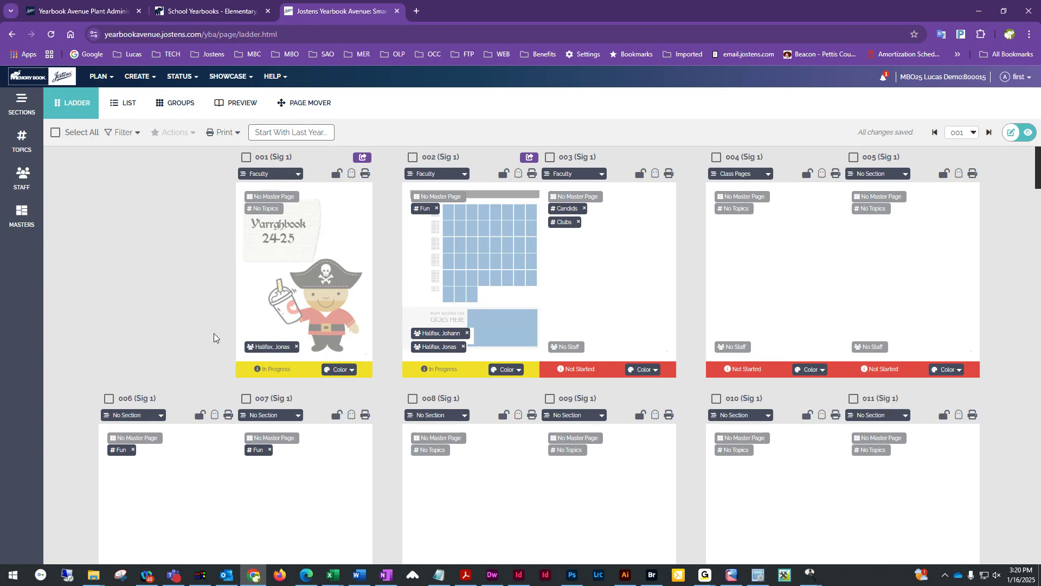
scroll(214, 337, down, 2)
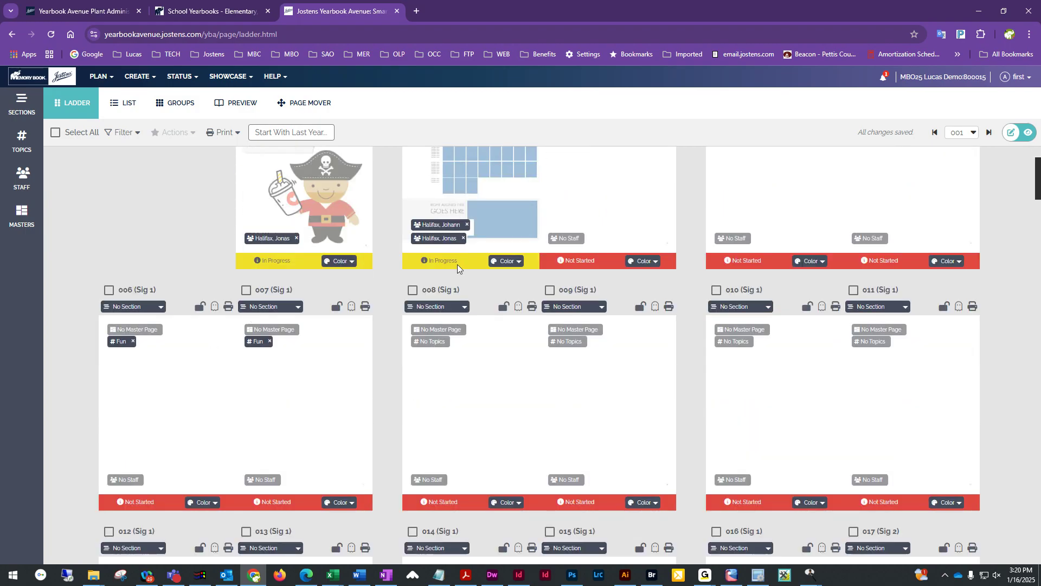
mouse_move(433, 267)
scroll(688, 340, up, 2)
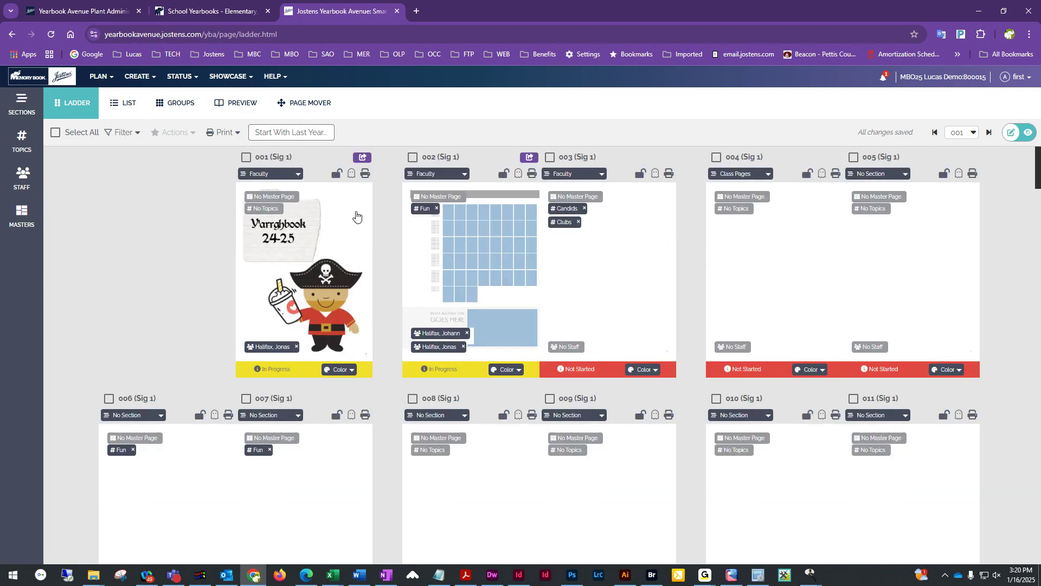
- Submit page 001 as completed and revert it to in progress
click(361, 161)
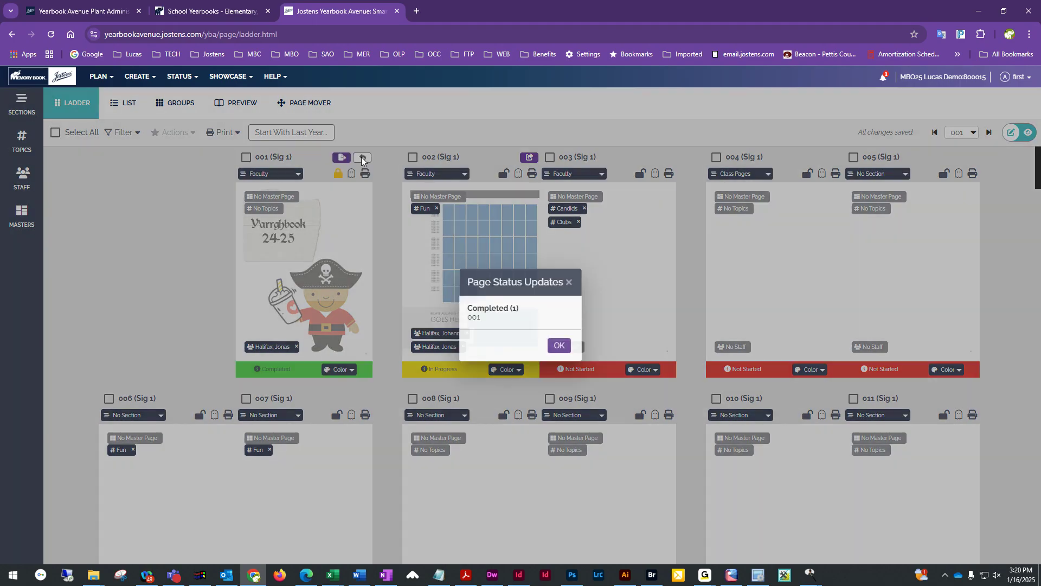
click(560, 348)
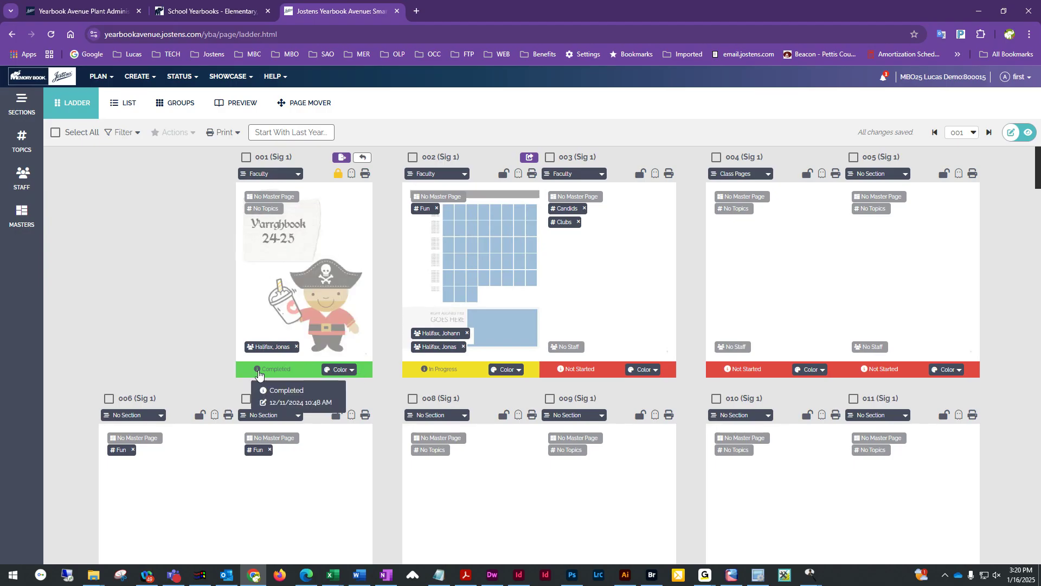
click(362, 158)
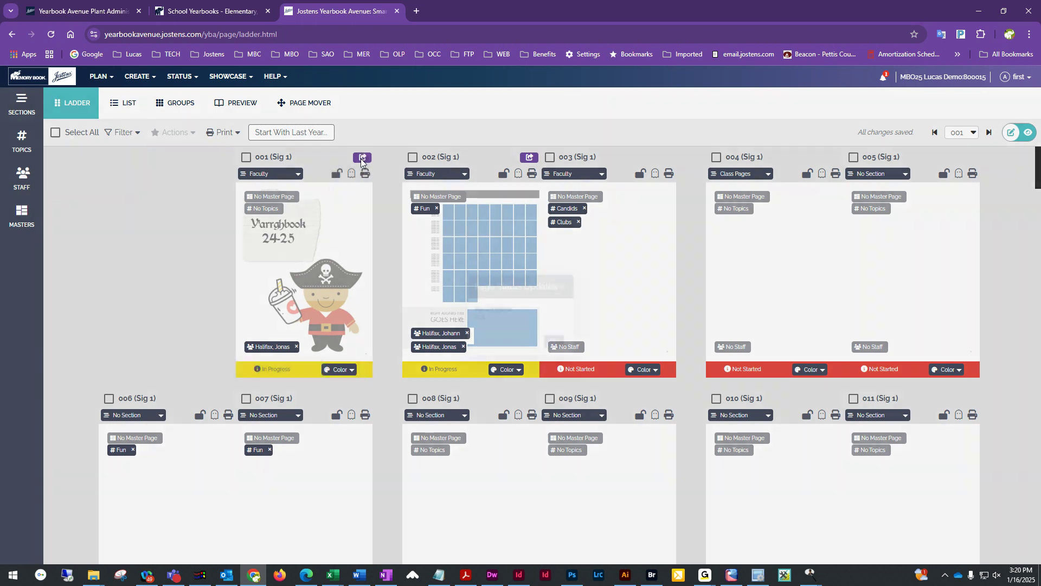
click(562, 353)
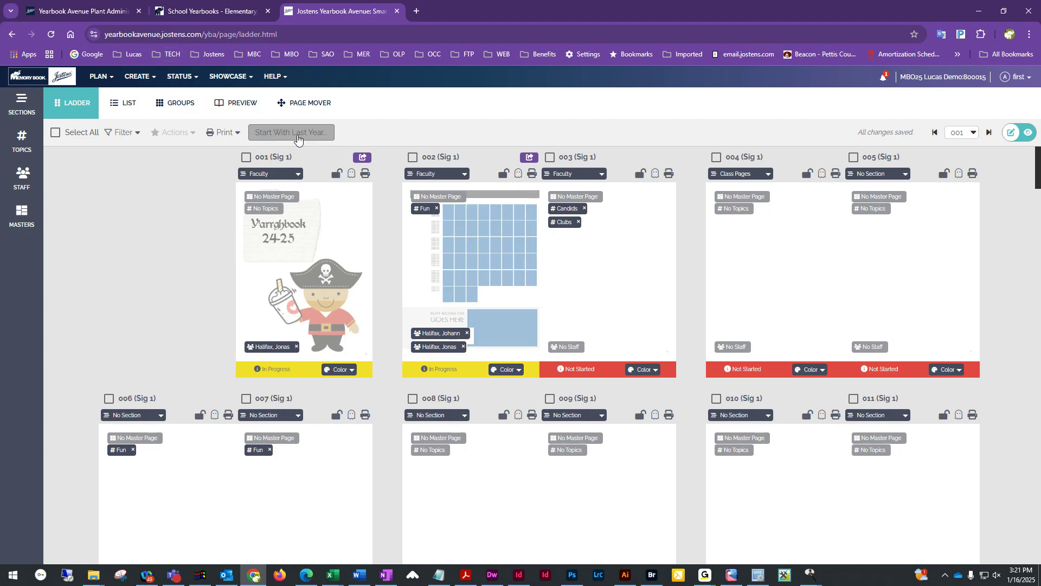
- Examine the Start With Last Year copy options, cancel without copying, and check page 002's status details
click(297, 138)
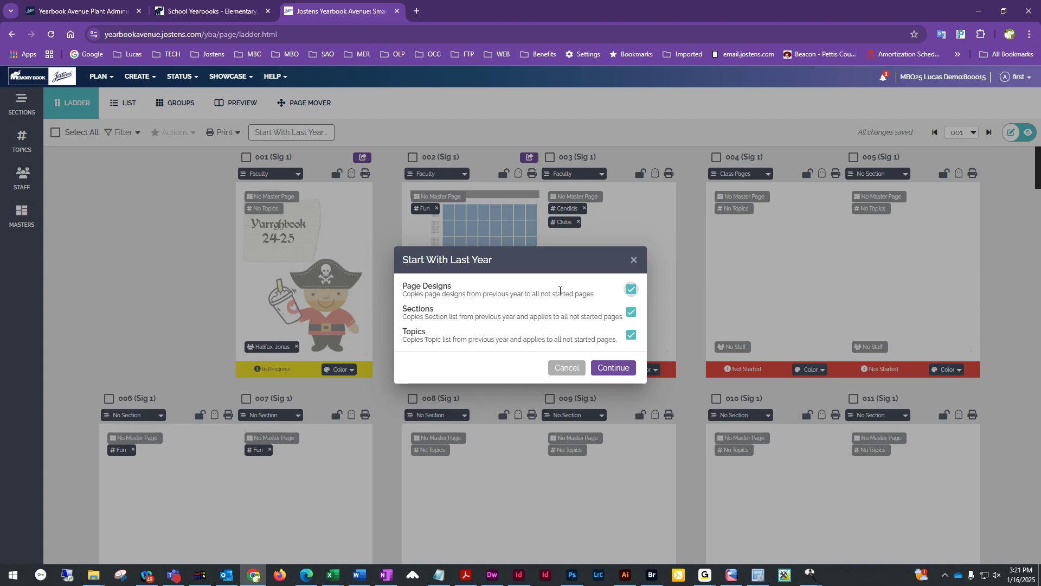
drag(532, 271, 649, 281)
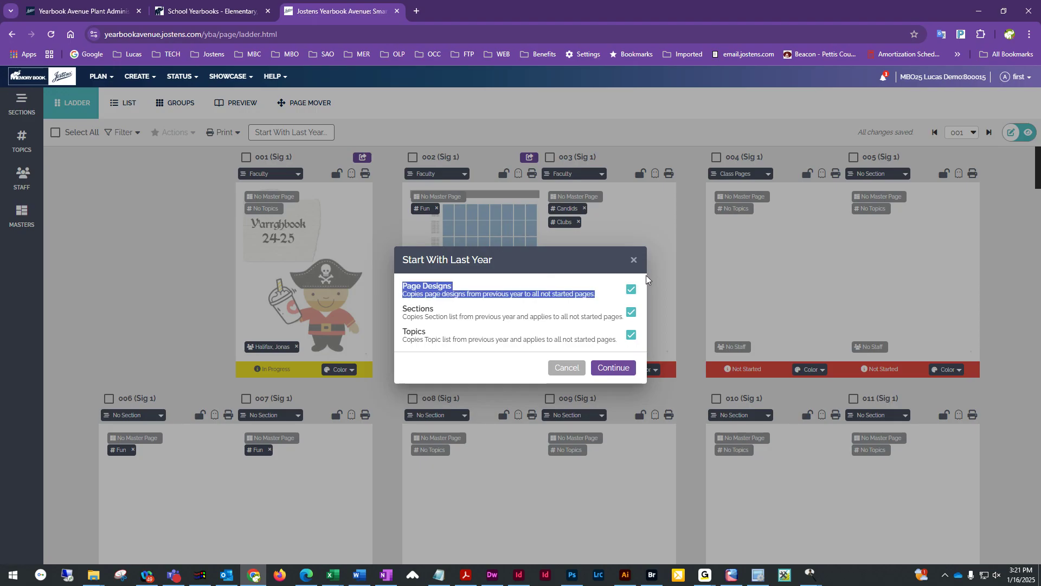
click(566, 368)
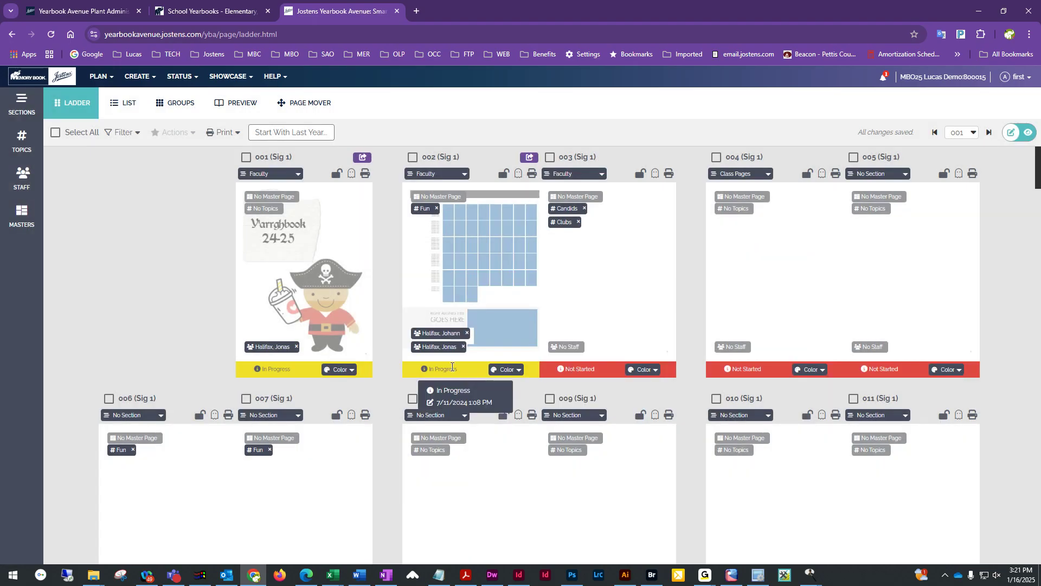
mouse_move(449, 369)
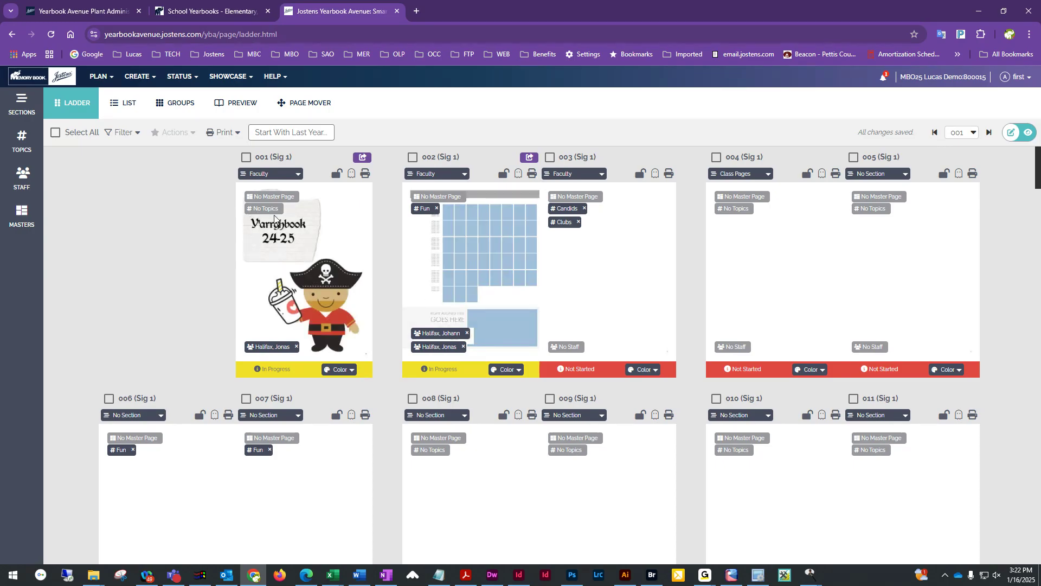
- Start with last year's book by copying its page designs, sections and topics to all not started pages
click(291, 138)
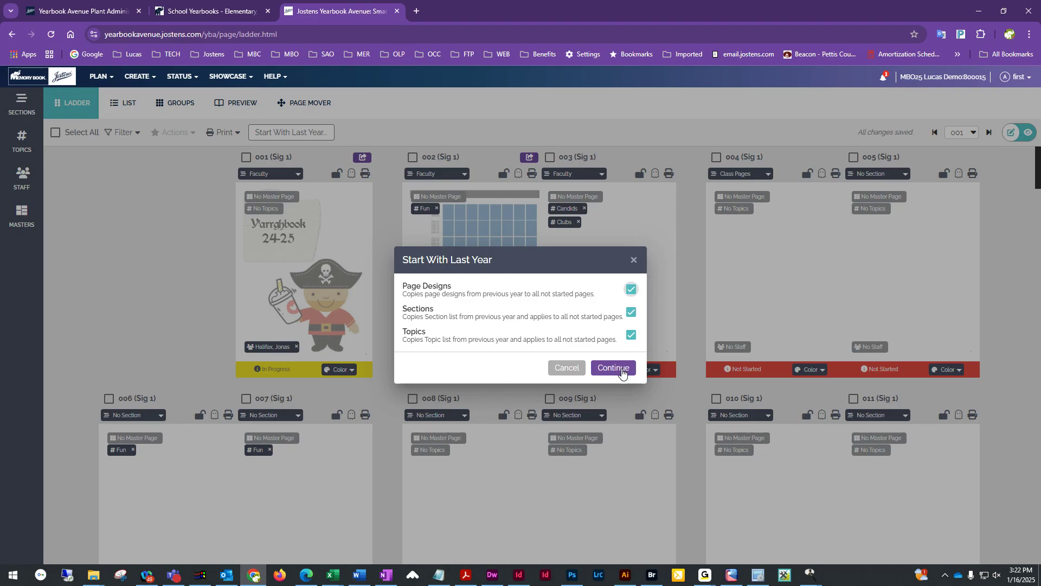
click(613, 368)
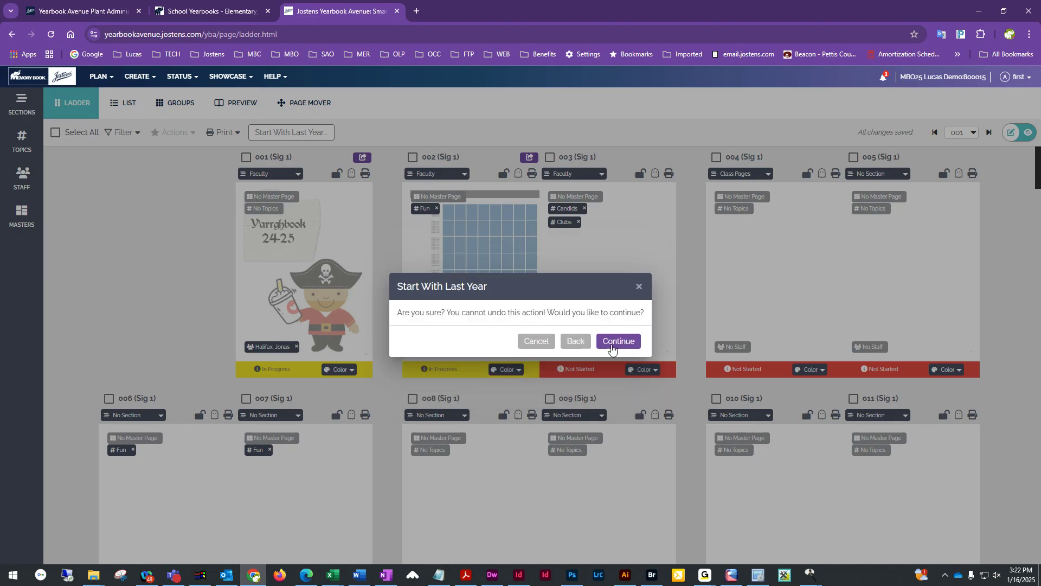
click(612, 347)
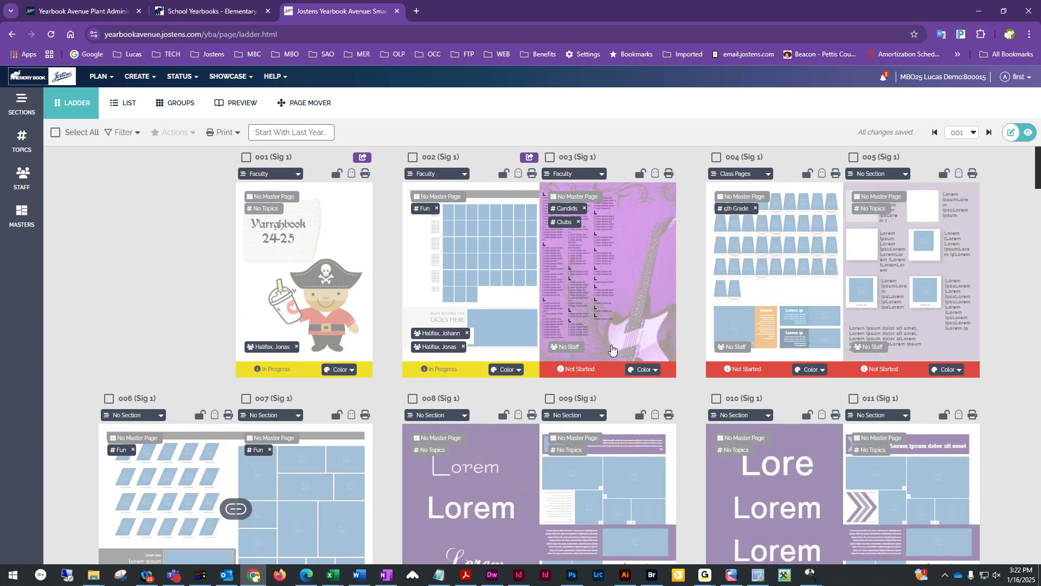
scroll(618, 368, down, 2)
scroll(617, 366, down, 1)
scroll(618, 370, up, 1)
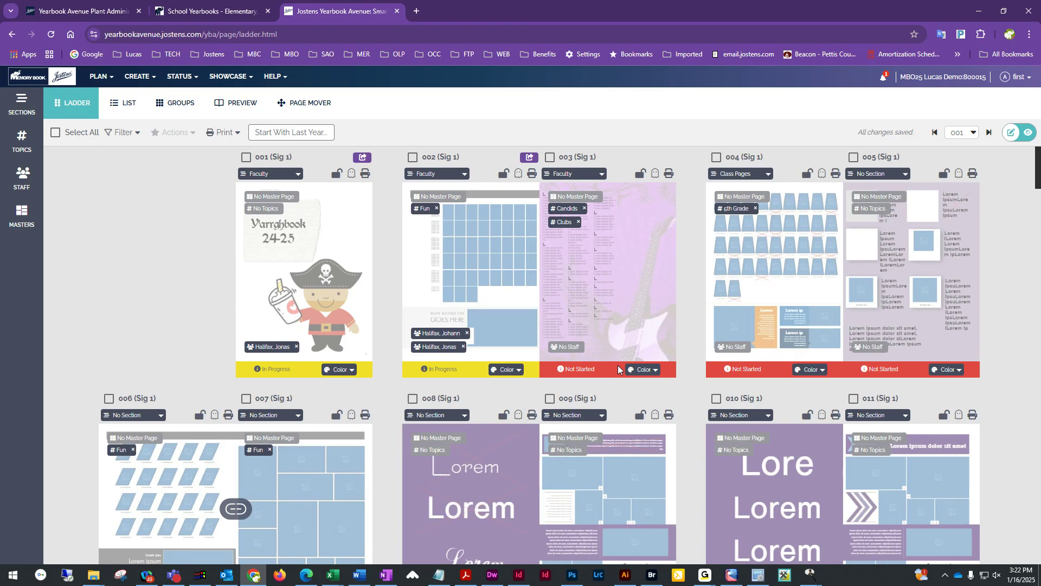
- Open the spread of pages 008 and 009 for editing and inspect each Lorem text box on page 008
click(460, 522)
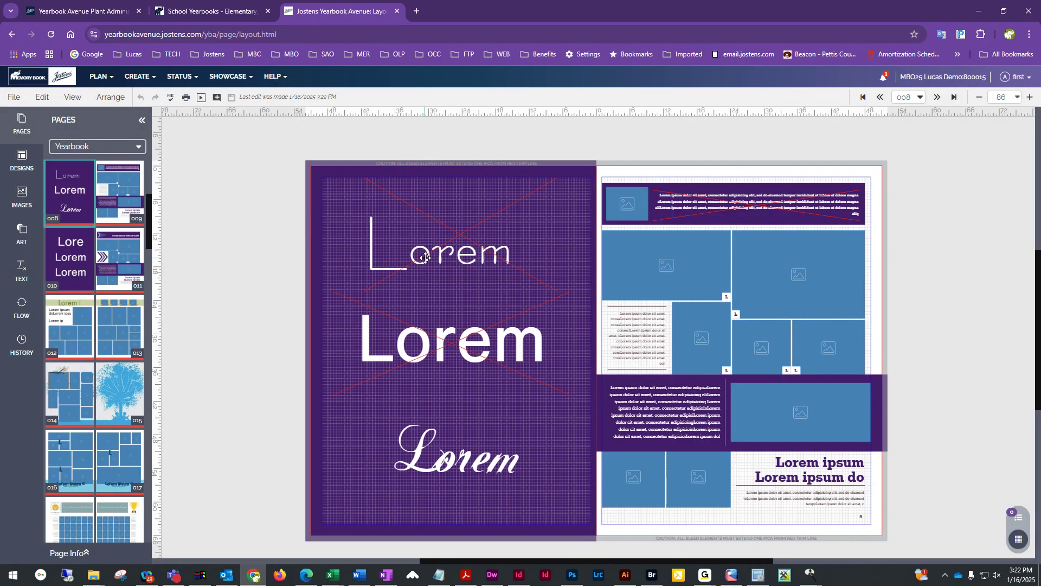
click(426, 257)
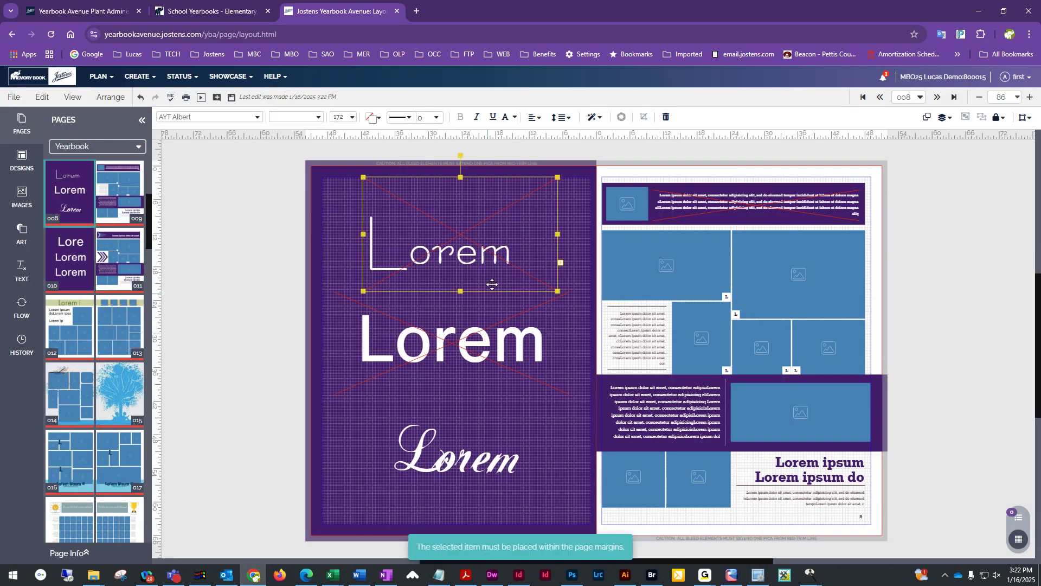
click(468, 364)
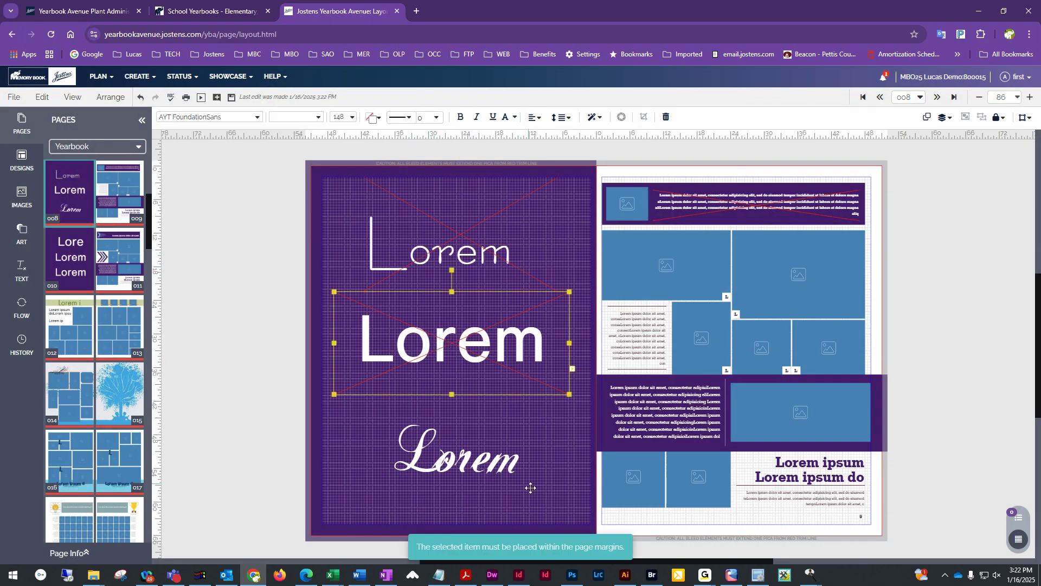
click(511, 475)
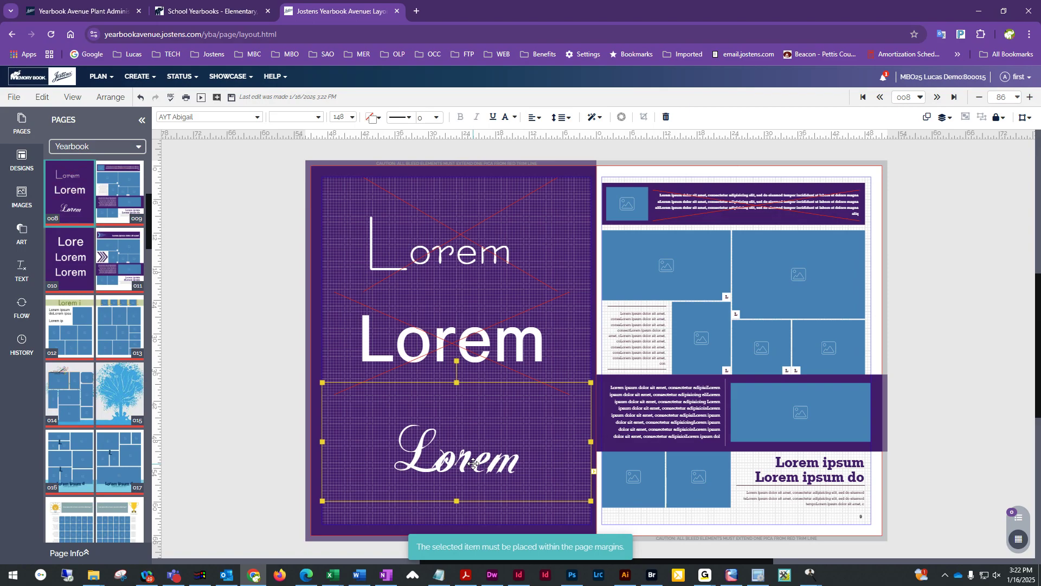
- Replace the word "Lorem" in page 008's upper text box with "type w" and return to the page ladder without saving
click(490, 259)
double_click(512, 254)
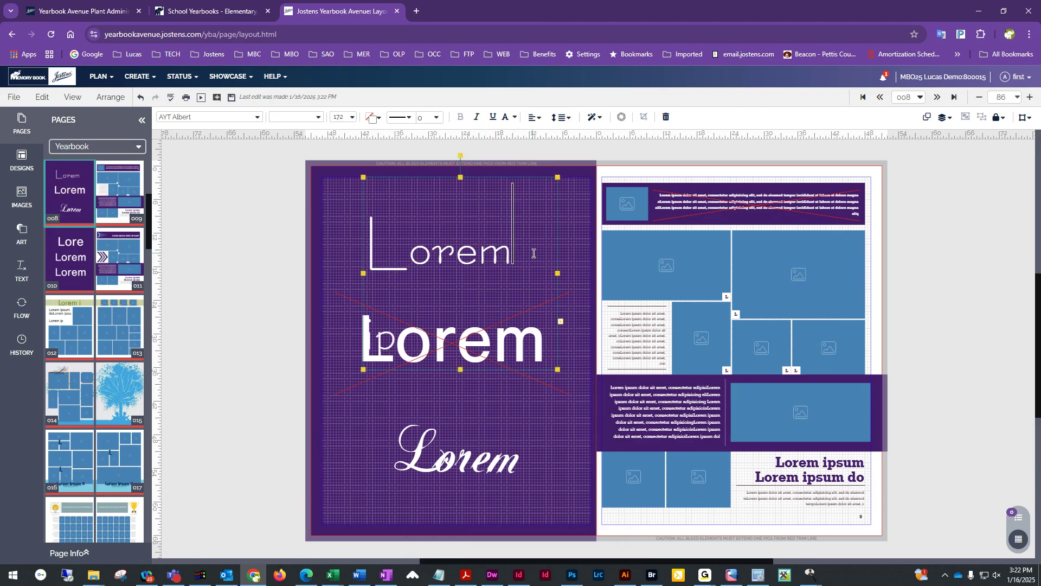
key(BackSpace)
key(BackSpace)
key(BackSpace)
key(BackSpace)
key(BackSpace)
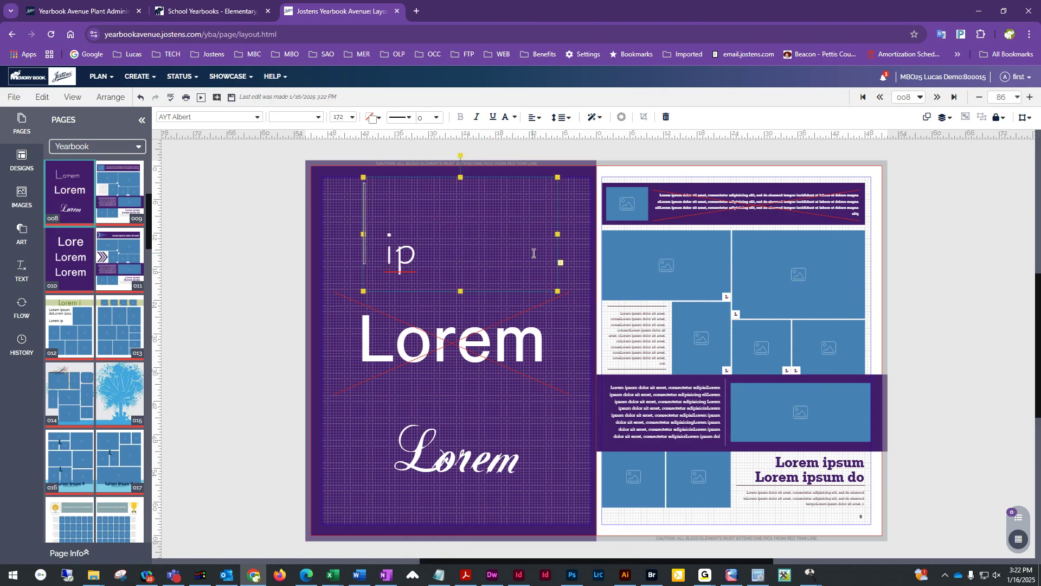
text(type )
text(white)
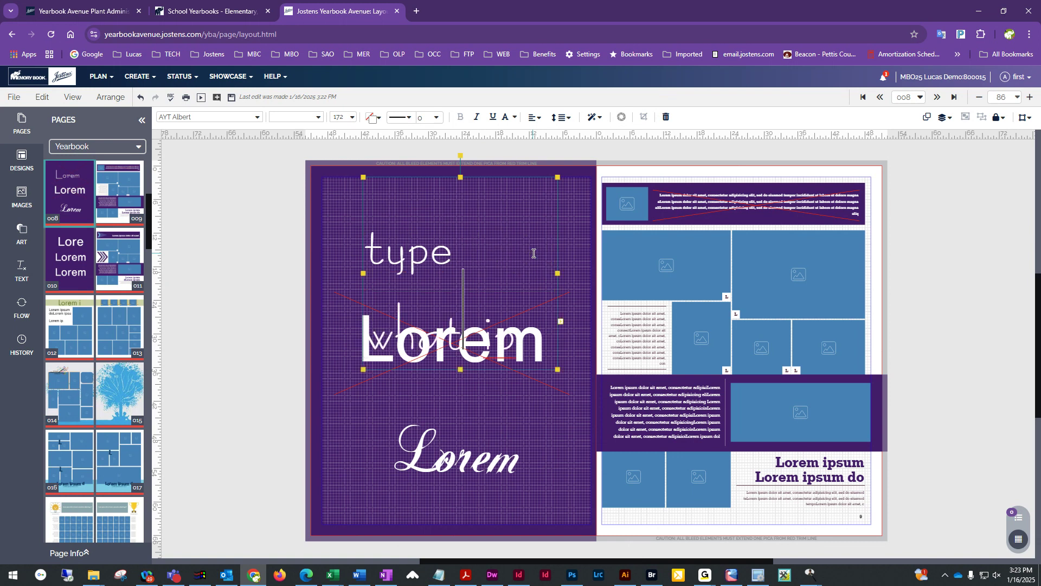
key(BackSpace)
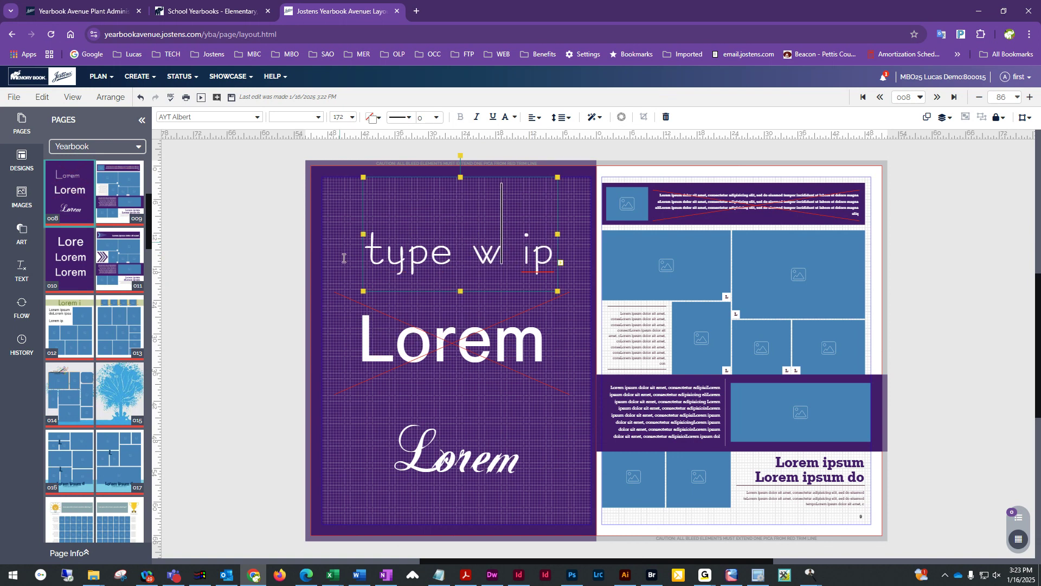
click(309, 313)
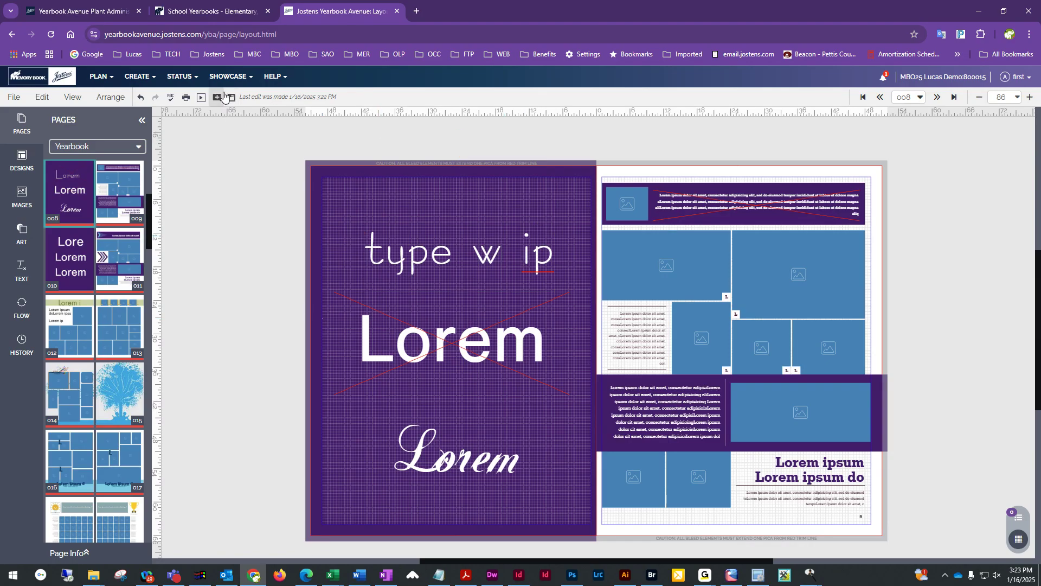
click(100, 76)
click(121, 99)
click(567, 104)
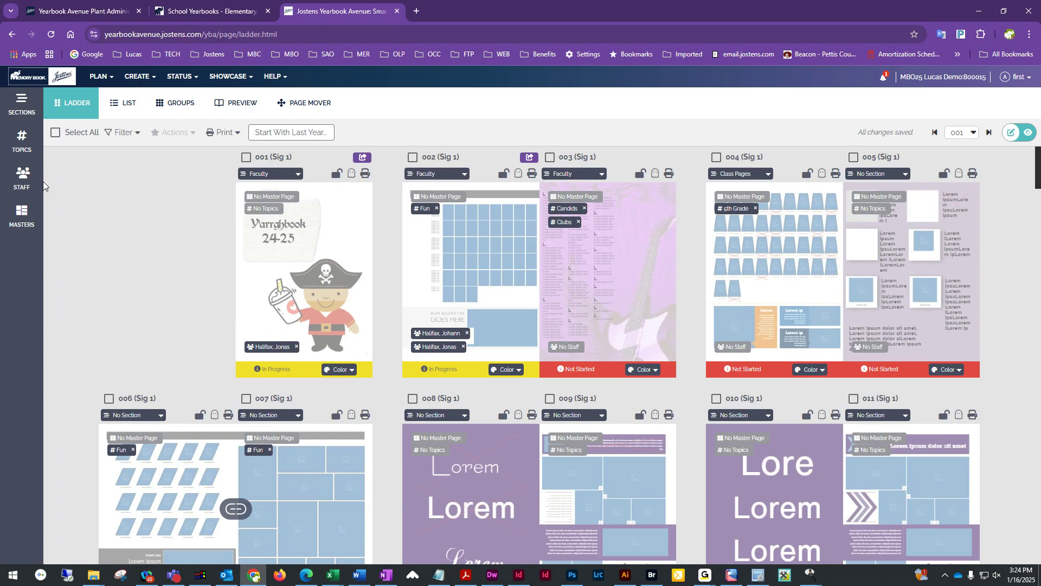
- Examine the suggested section names offered for adding a new section, without choosing one
click(23, 106)
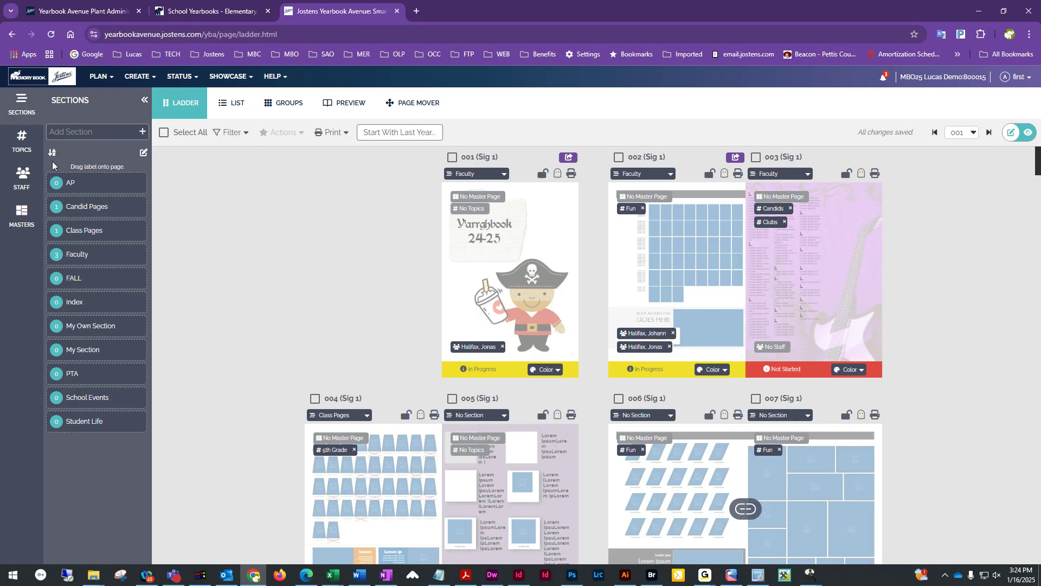
click(73, 137)
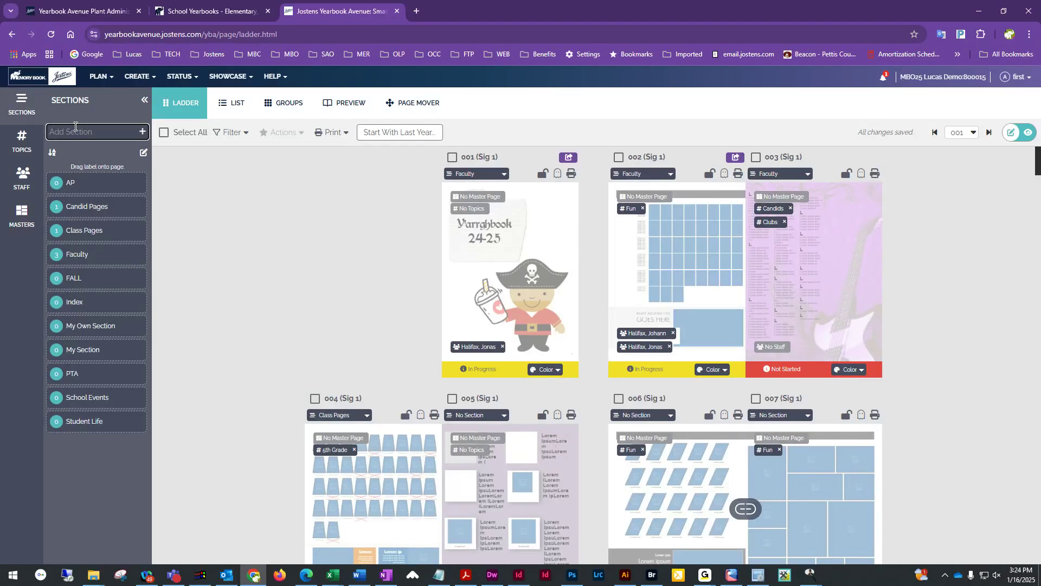
text(c)
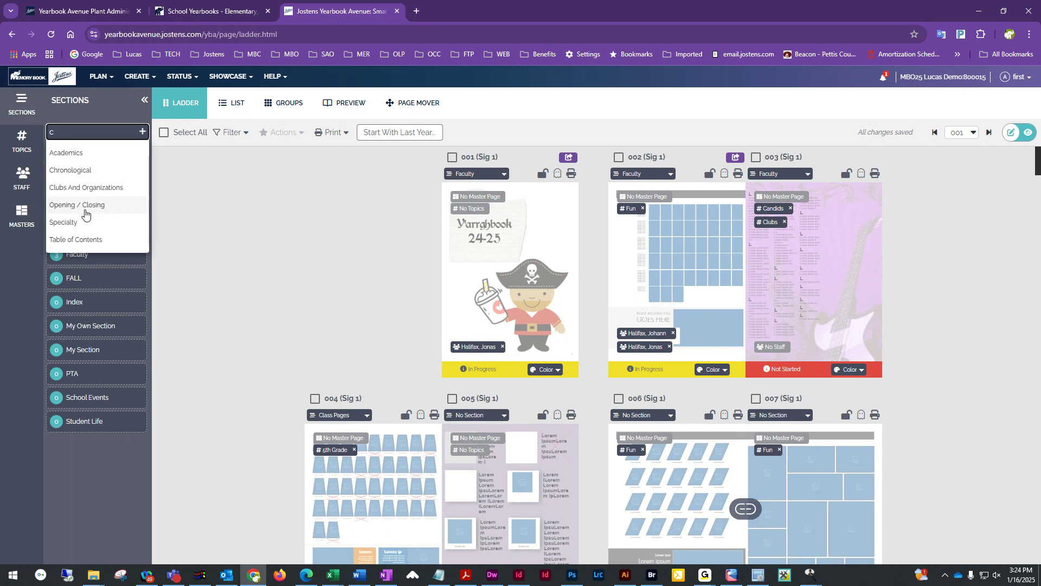
key(BackSpace)
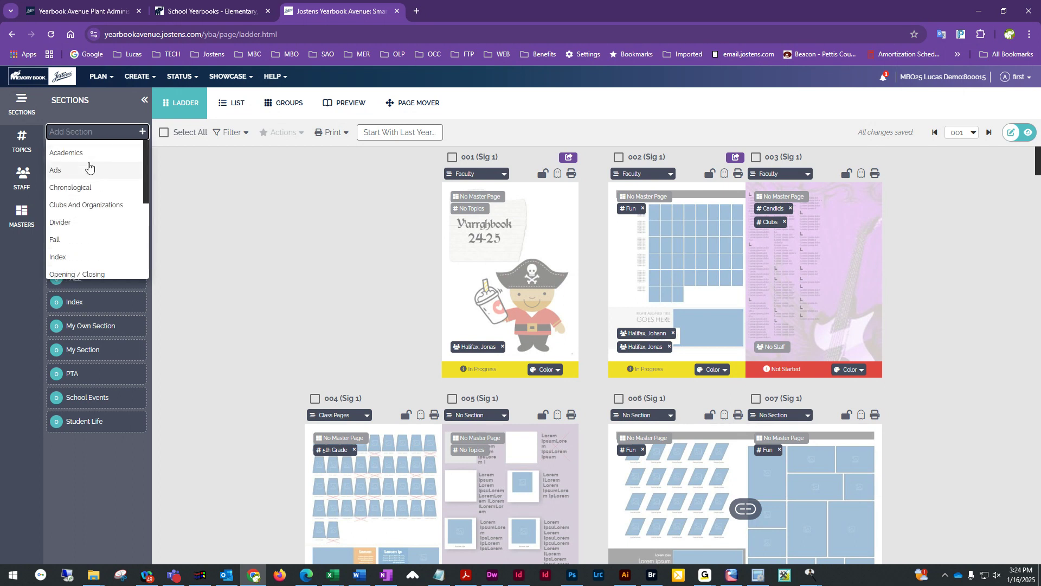
scroll(80, 201, down, 5)
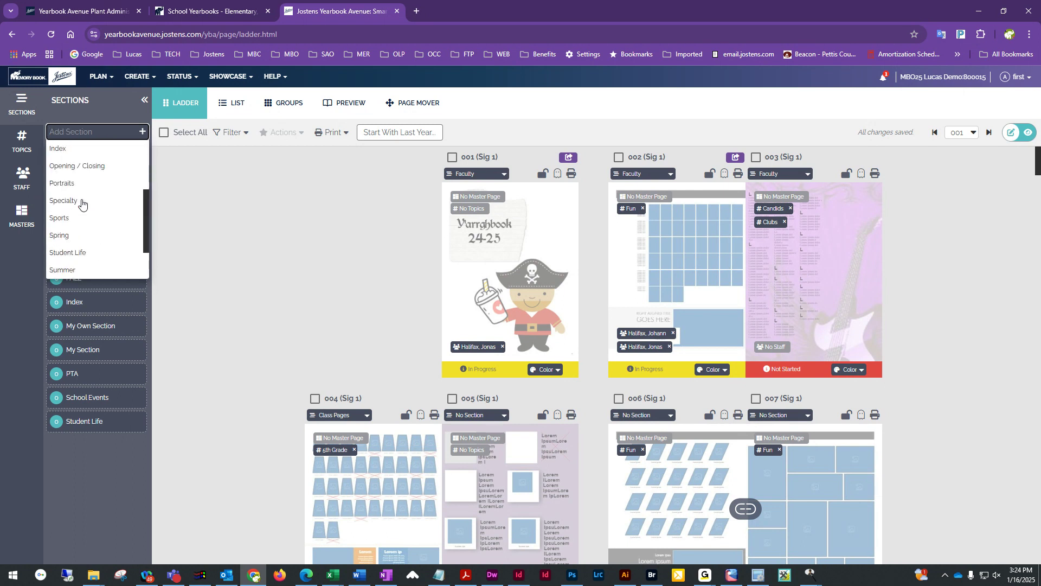
scroll(112, 258, up, 5)
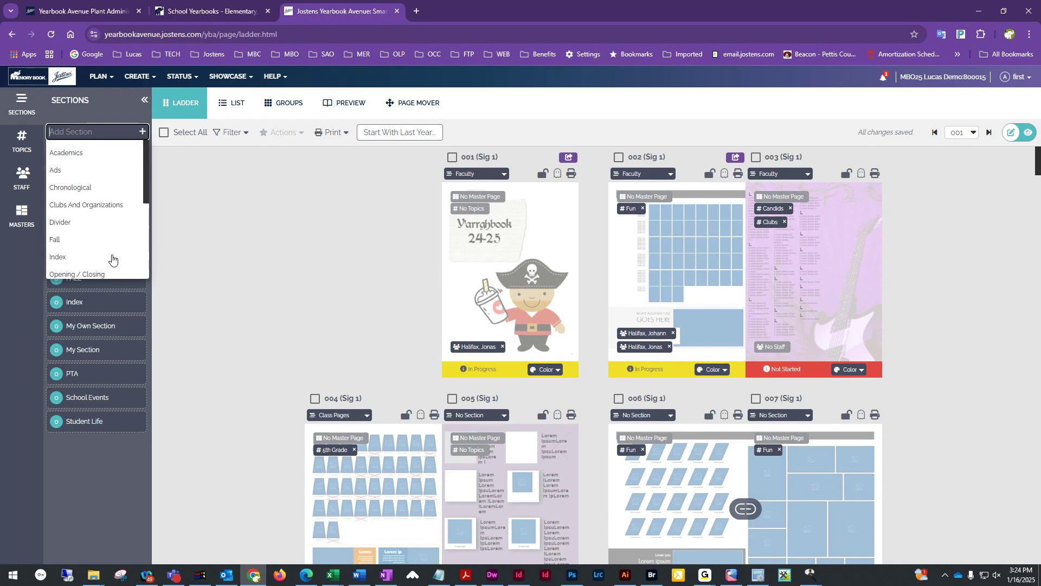
scroll(97, 239, down, 6)
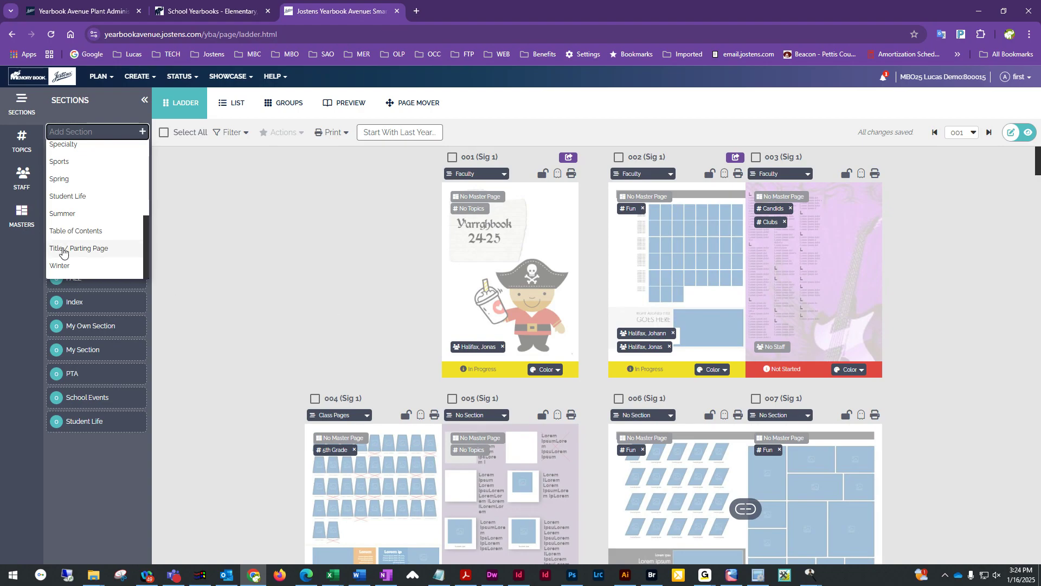
click(217, 239)
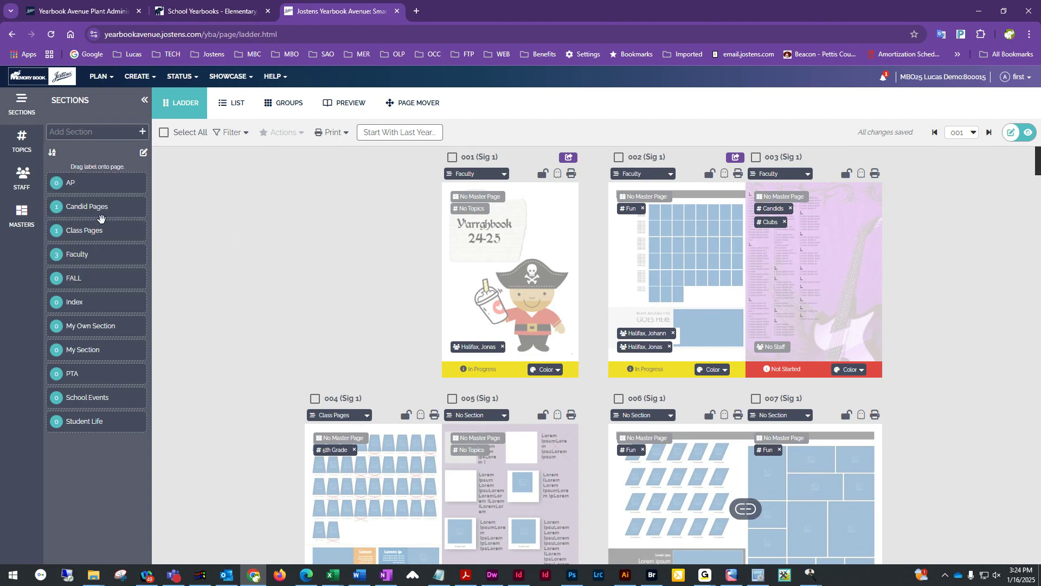
- Add a "Table of Contents" section from the suggested names and assign it to page 001
click(99, 133)
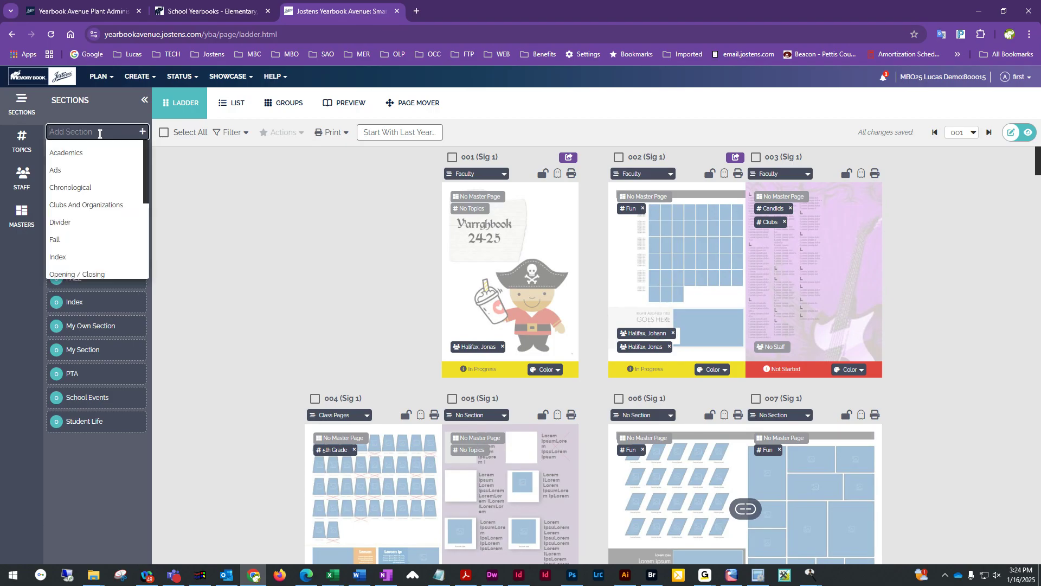
scroll(106, 206, down, 5)
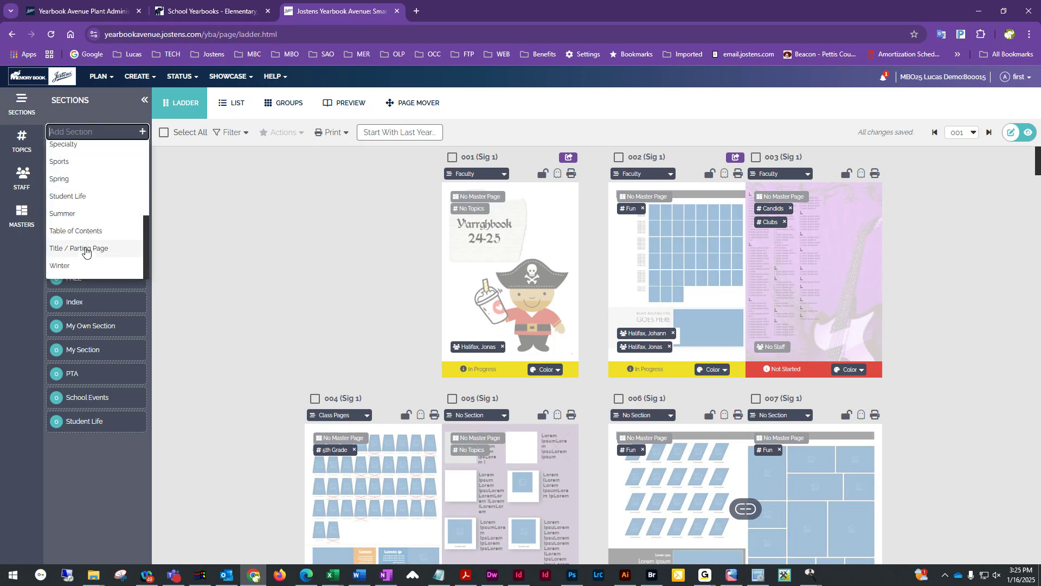
click(73, 232)
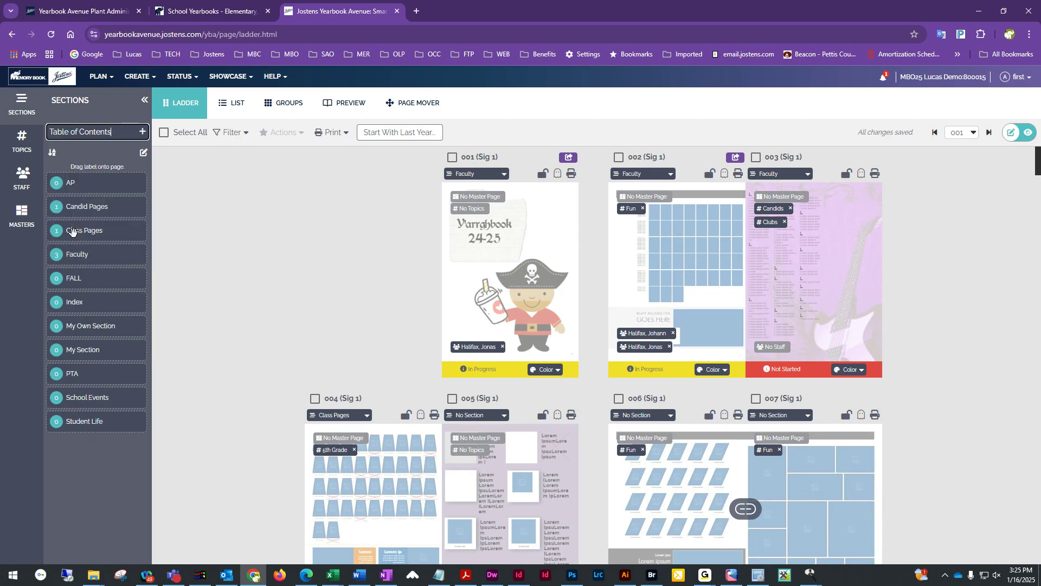
click(143, 133)
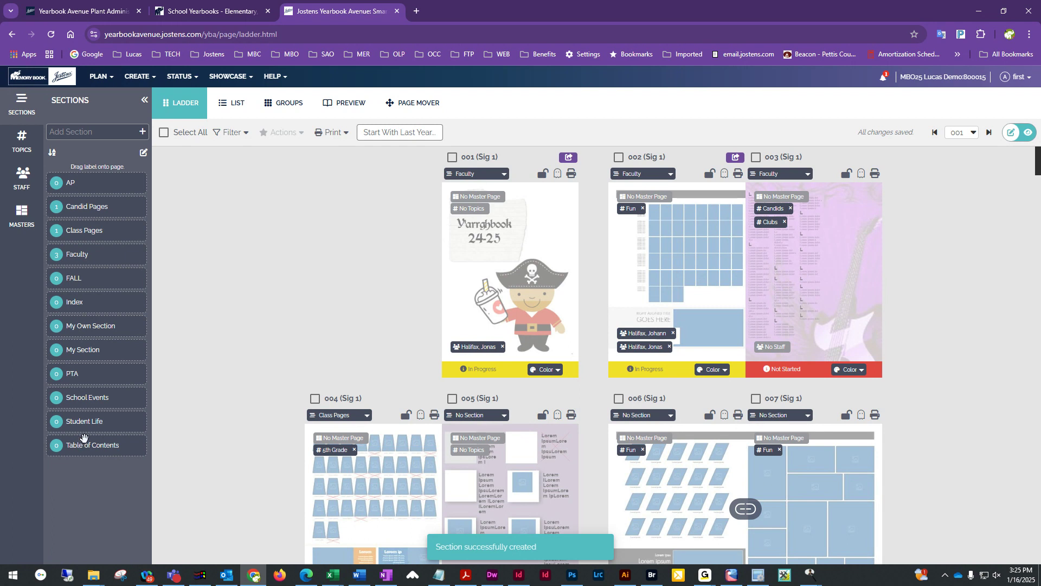
drag(69, 452, 501, 244)
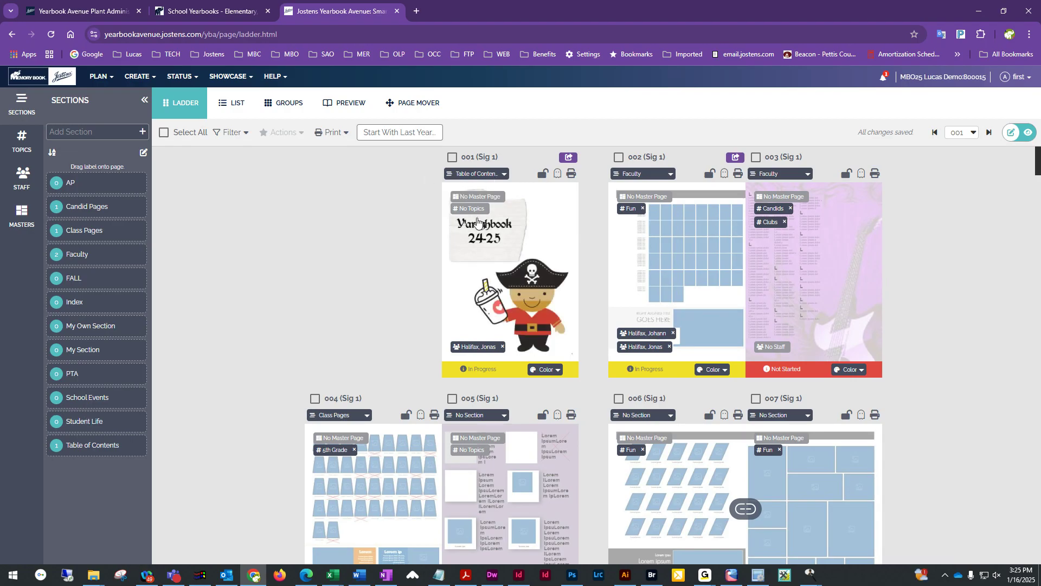
- Check the section choices available on page 001, then close the list of sections
click(506, 174)
scroll(473, 276, up, 3)
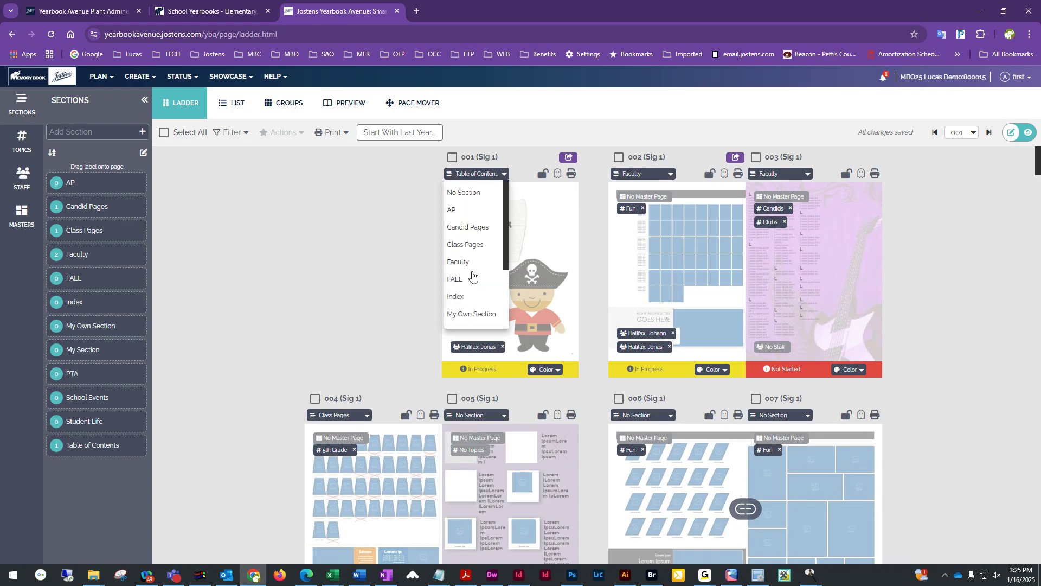
scroll(474, 273, down, 3)
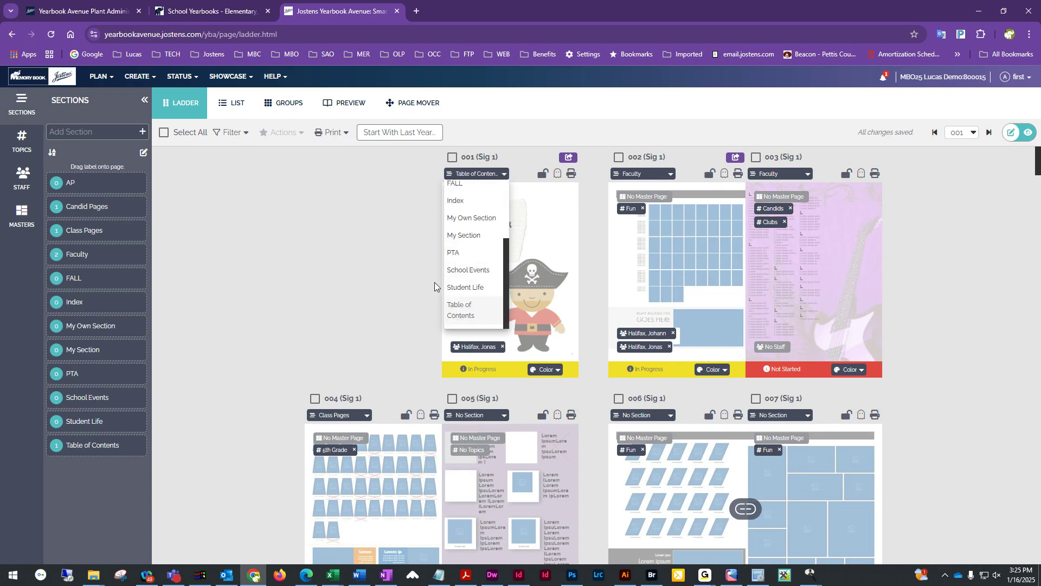
click(360, 286)
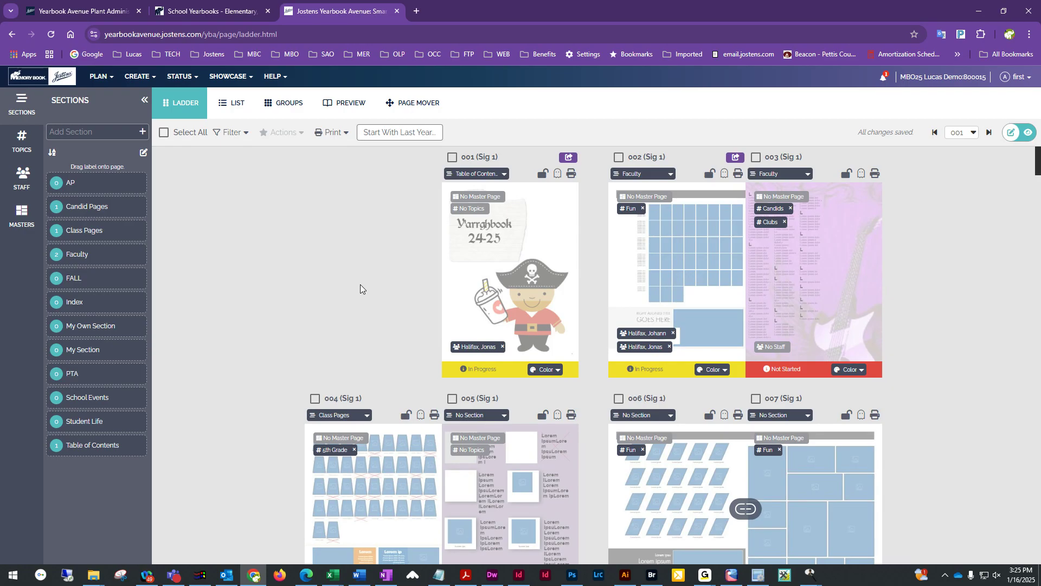
click(19, 108)
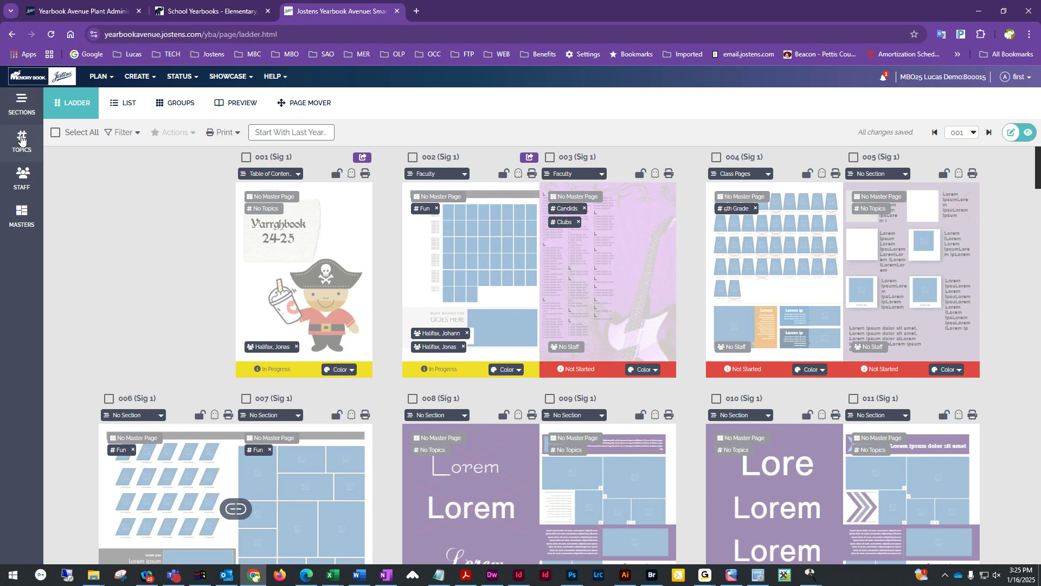
- Examine the smart and custom topic lists and the suggested names for a new custom topic
click(20, 146)
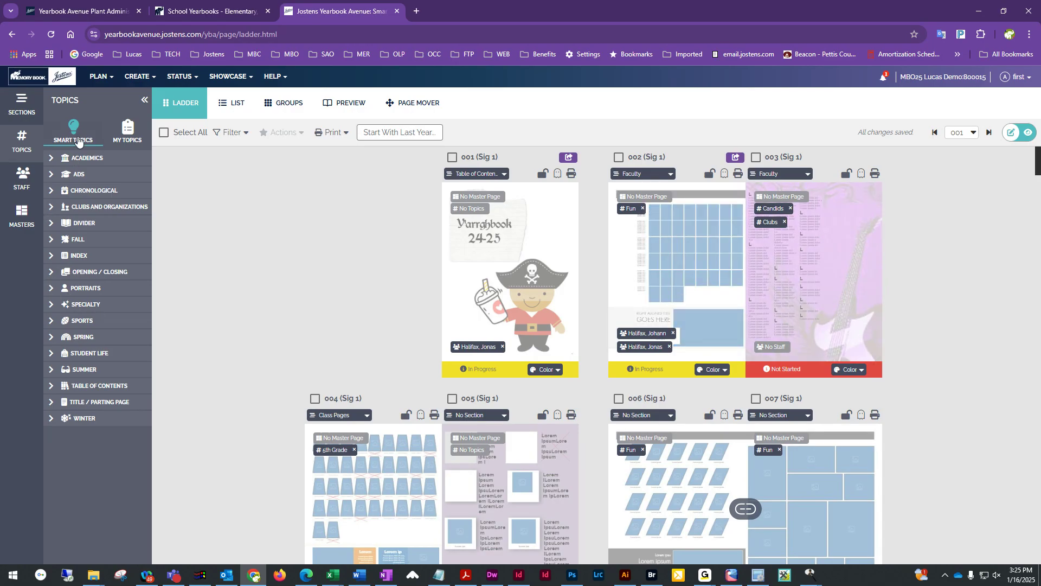
click(112, 135)
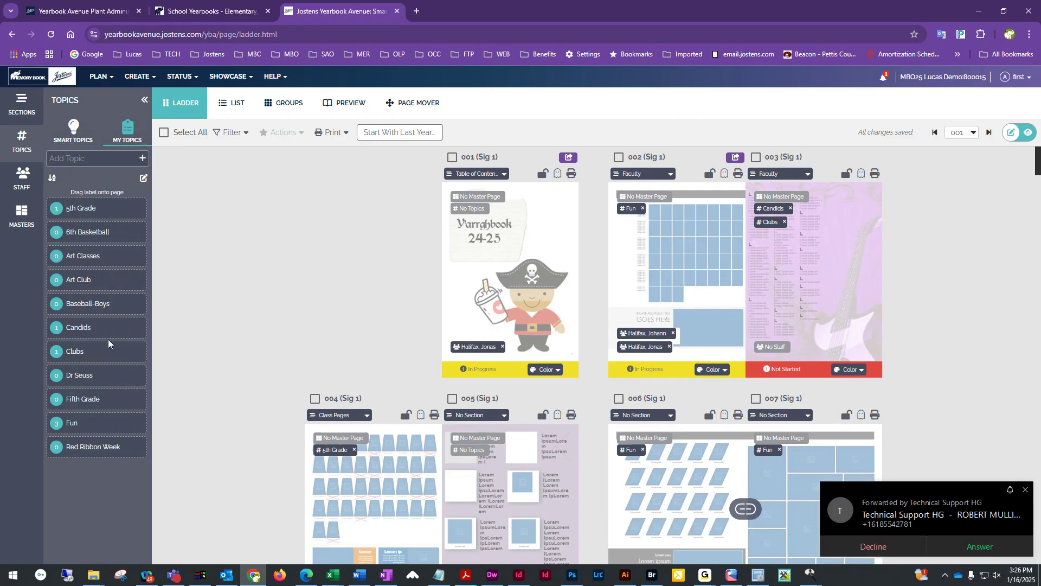
click(102, 161)
text(dad)
key(BackSpace)
key(BackSpace)
key(BackSpace)
key(BackSpace)
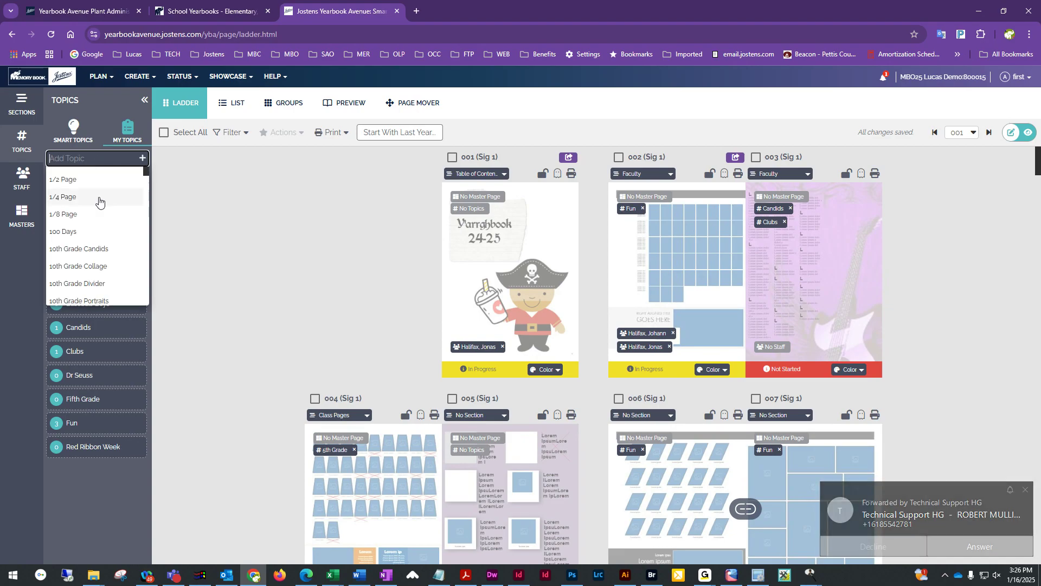
scroll(88, 244, down, 1)
scroll(87, 243, down, 10)
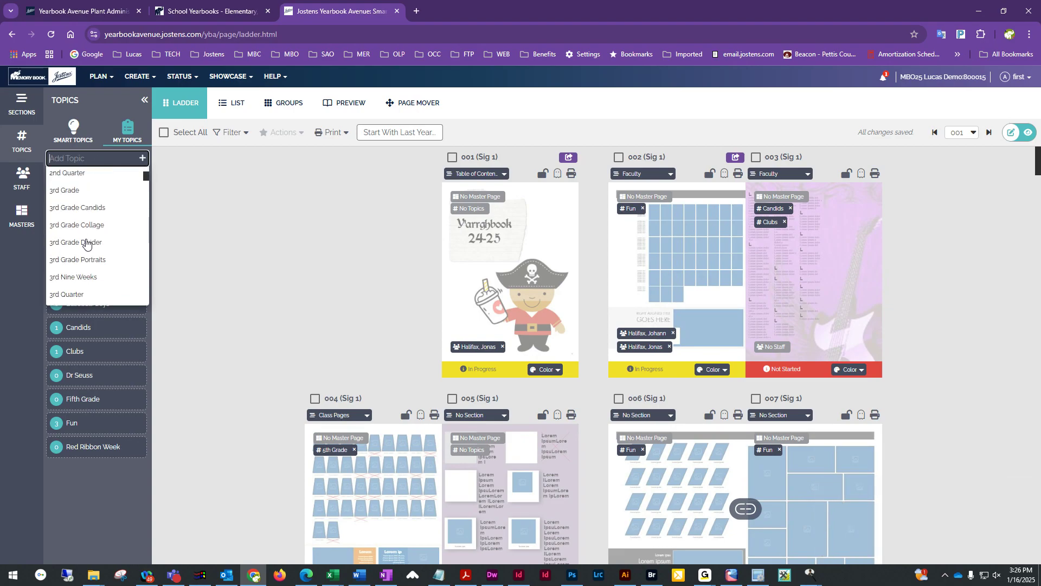
scroll(85, 242, down, 10)
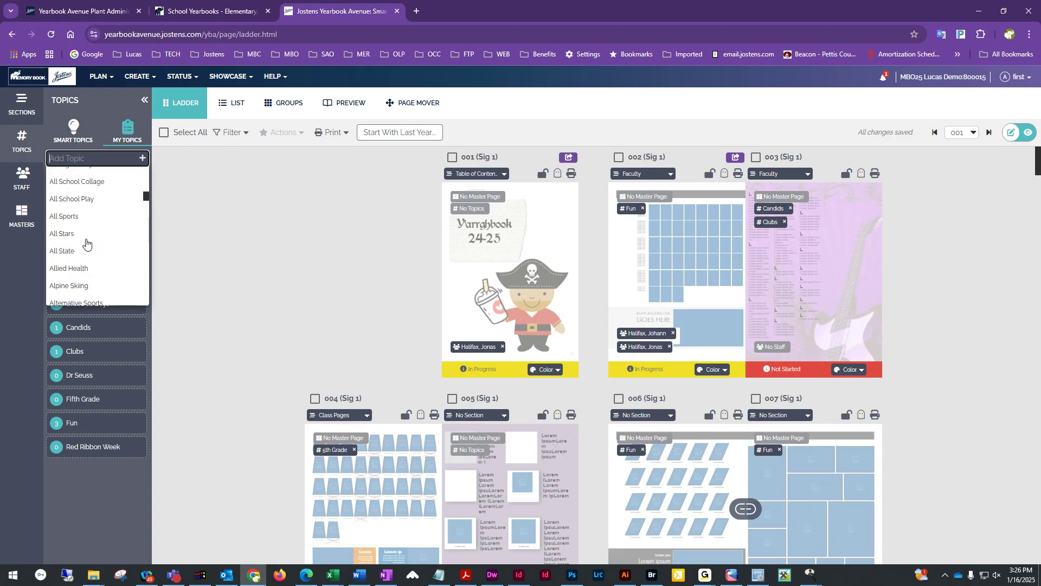
scroll(85, 241, down, 10)
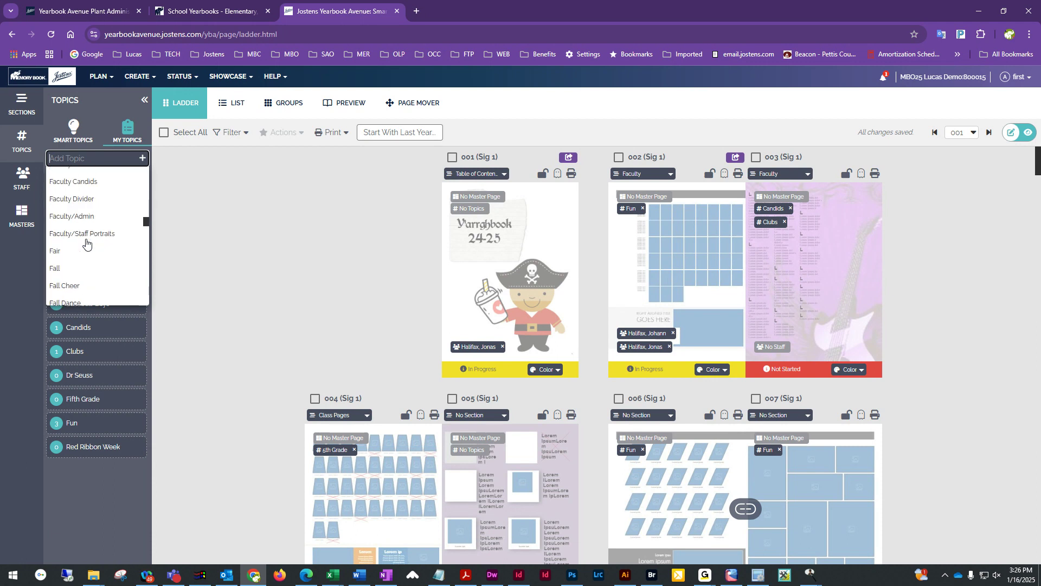
click(98, 506)
- Add a custom topic named "Red" to My Topics
click(103, 159)
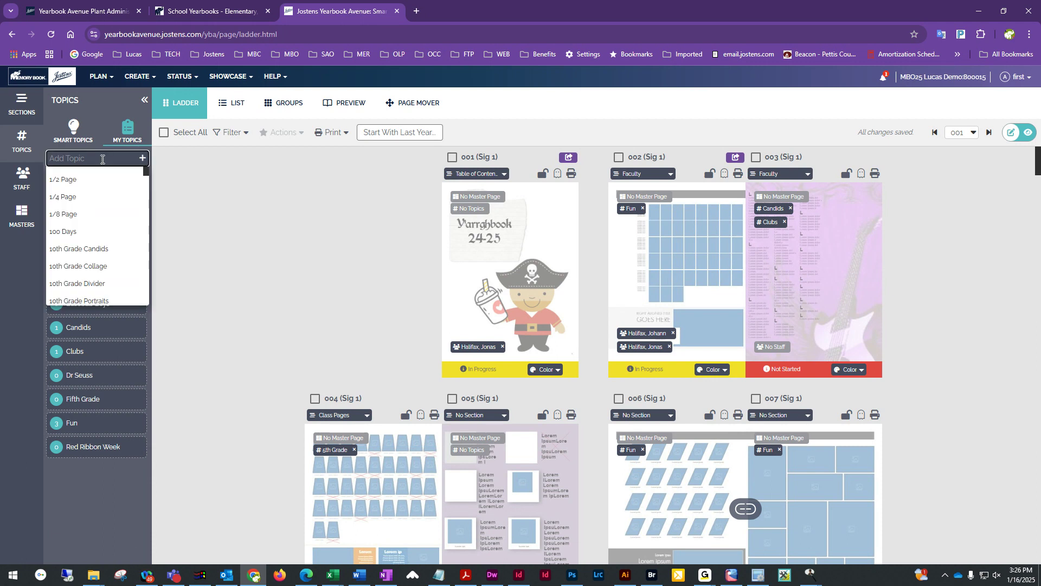
text(Ri)
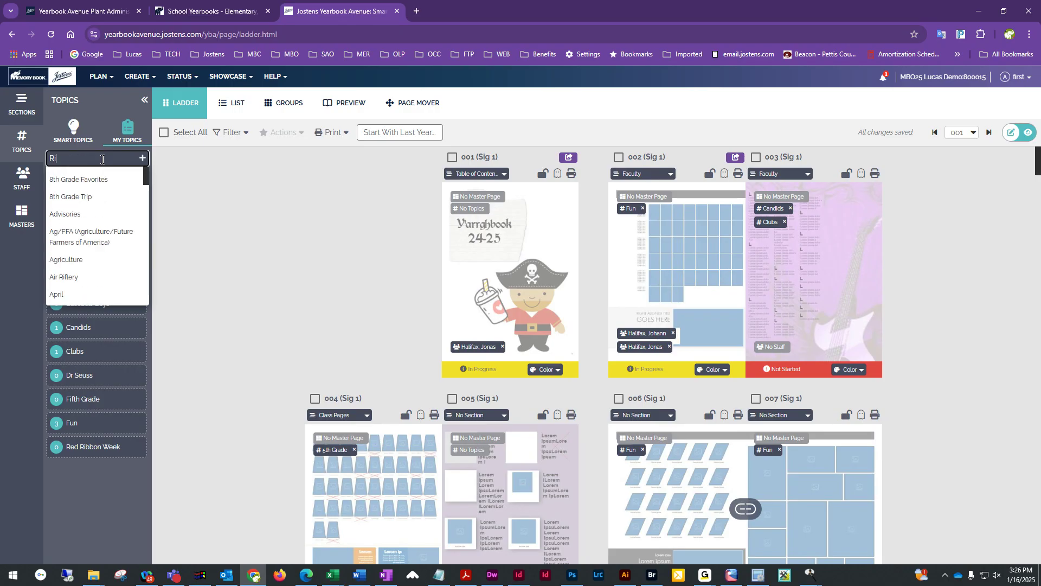
key(BackSpace)
text(ed)
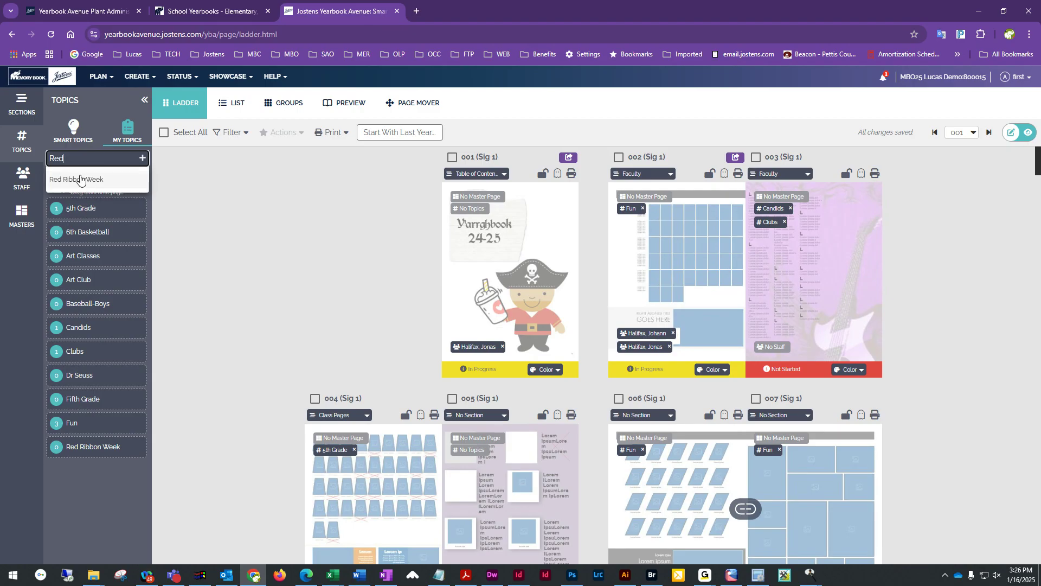
click(143, 160)
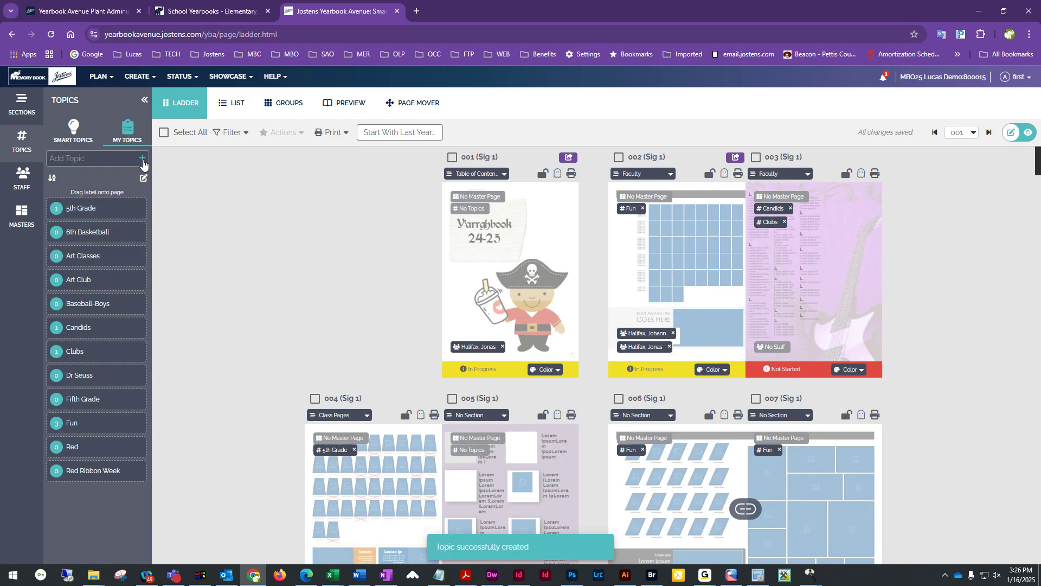
- Examine the smart topics in the Summer category and collapse it again
click(72, 125)
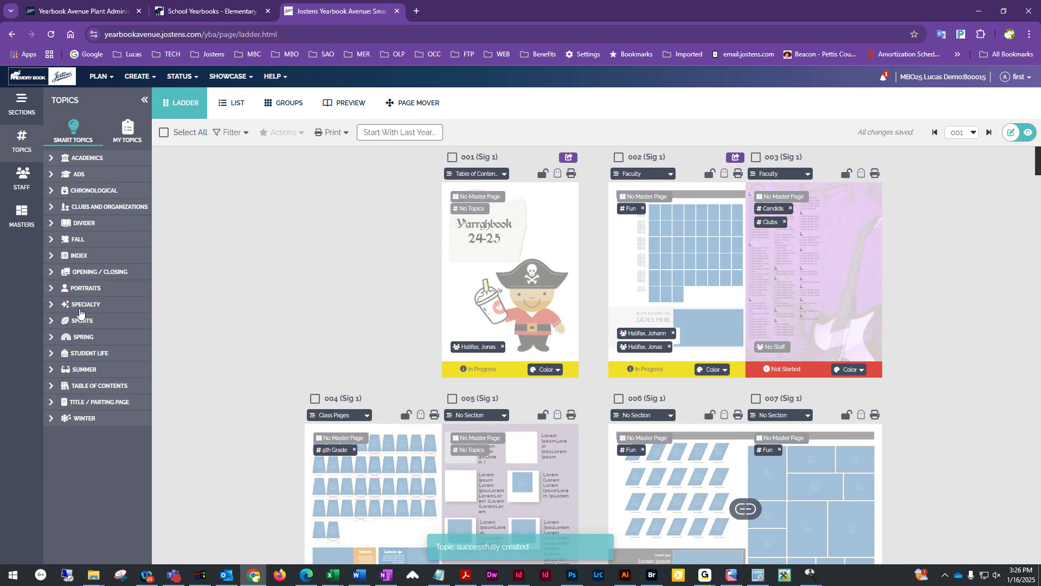
click(51, 370)
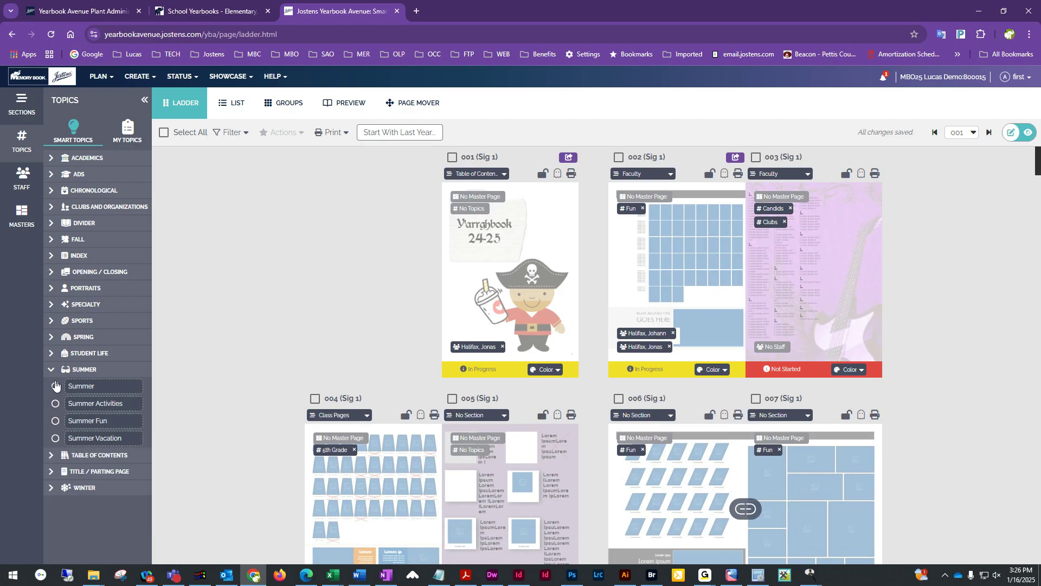
click(52, 370)
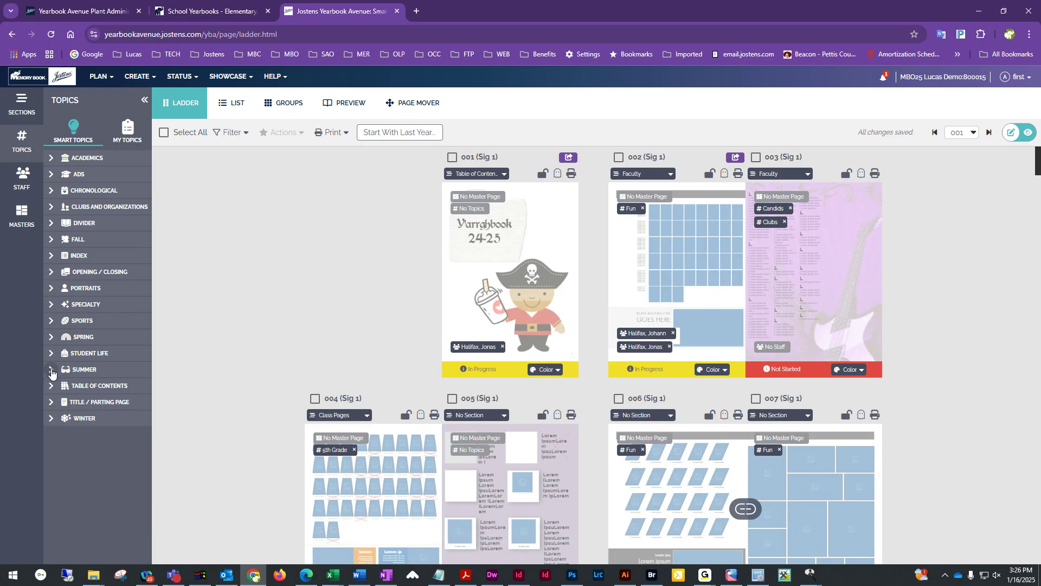
- Expand the Spring and Sports smart topics and add 7th Grade Girls Basketball from the Sports category
click(51, 338)
click(51, 323)
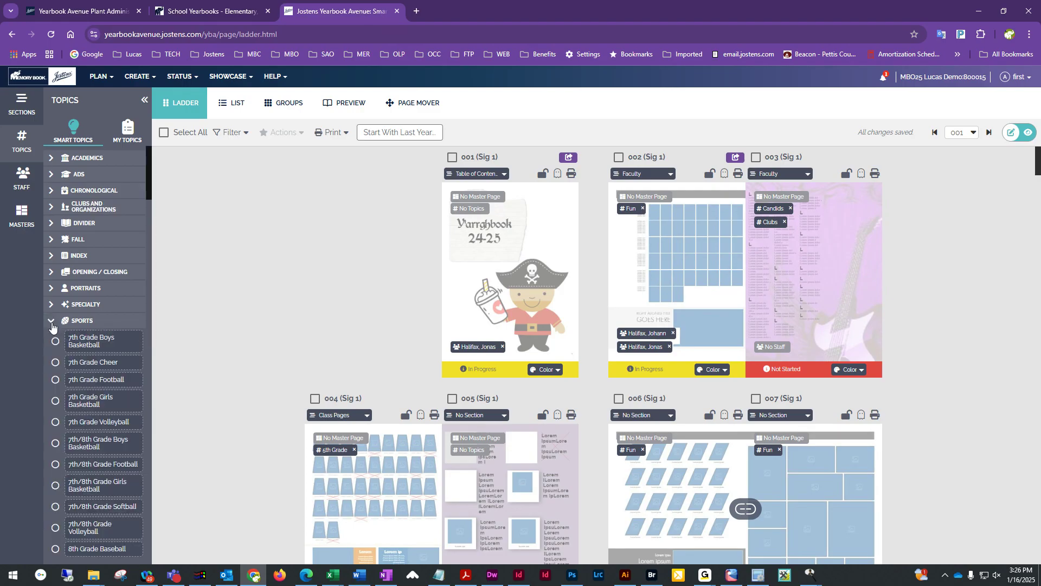
scroll(106, 373, down, 3)
scroll(100, 375, down, 5)
scroll(103, 465, down, 3)
scroll(106, 469, up, 9)
scroll(106, 470, down, 15)
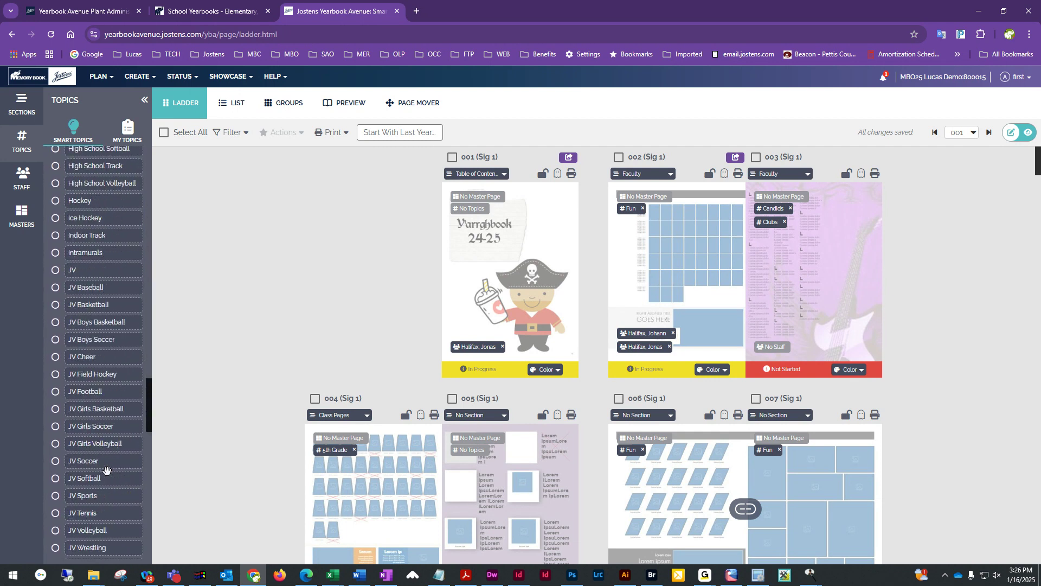
scroll(106, 470, down, 12)
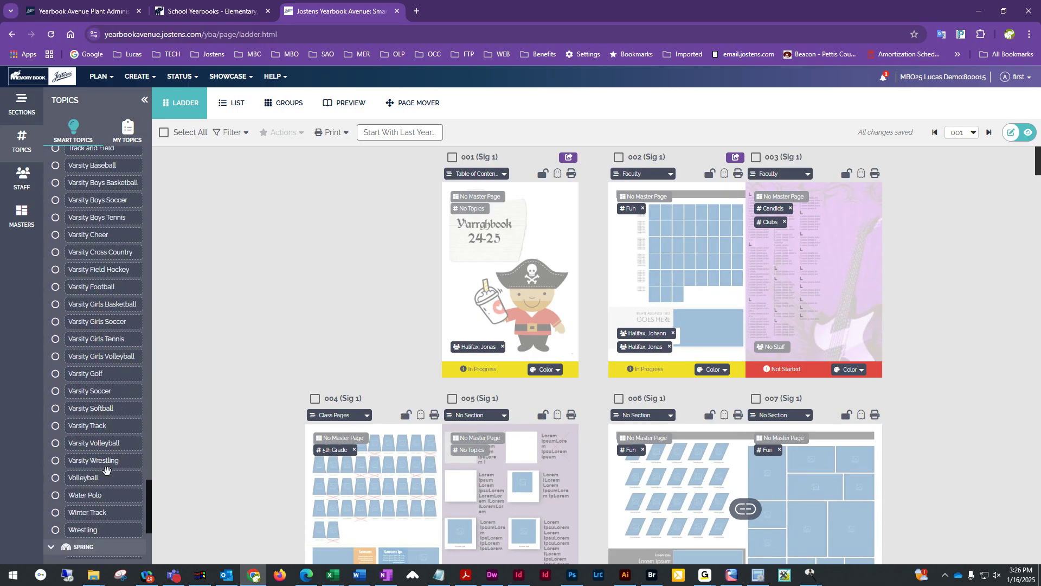
scroll(106, 470, down, 3)
scroll(100, 415, up, 5)
scroll(98, 418, up, 20)
scroll(93, 416, up, 5)
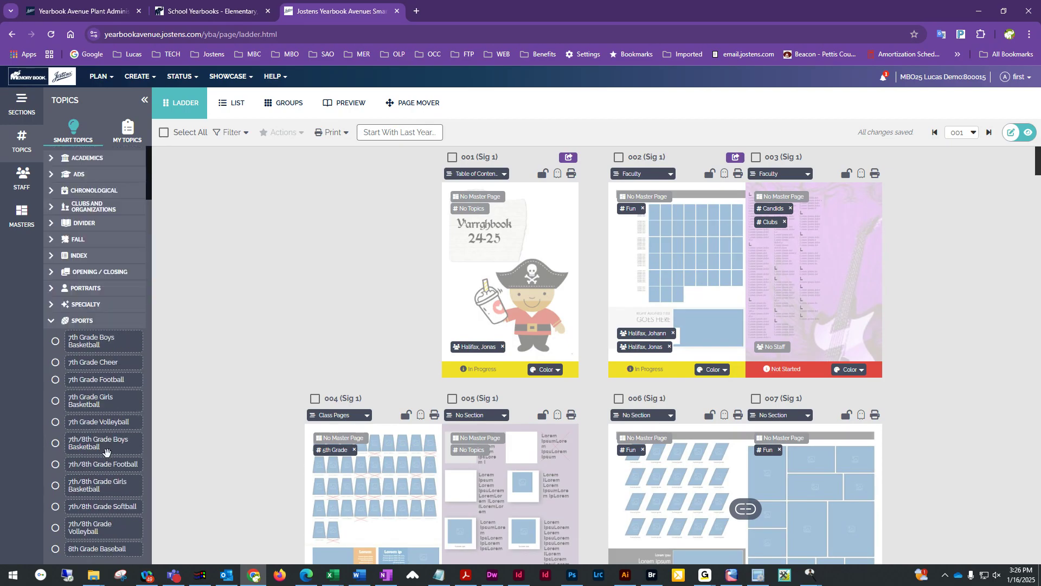
click(91, 401)
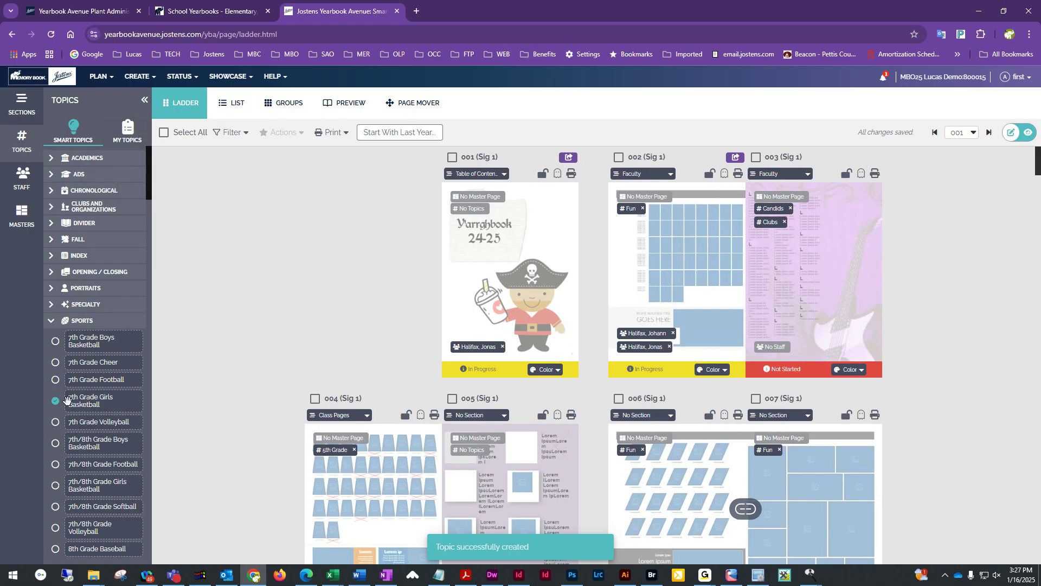
- Assign the Red Ribbon Week topic from My Topics to page 003 and remove it from that page again
click(127, 130)
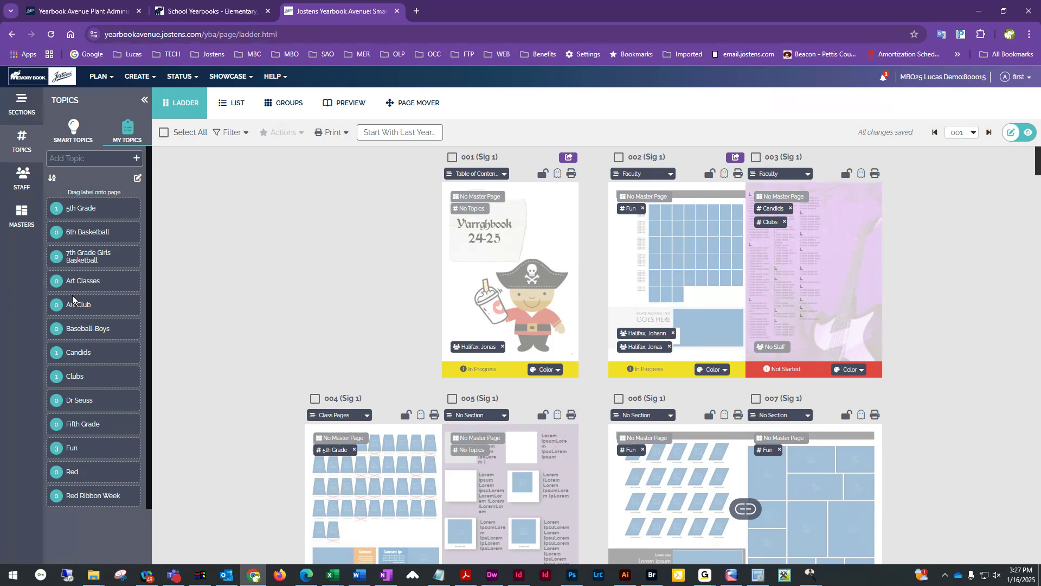
drag(92, 495, 817, 293)
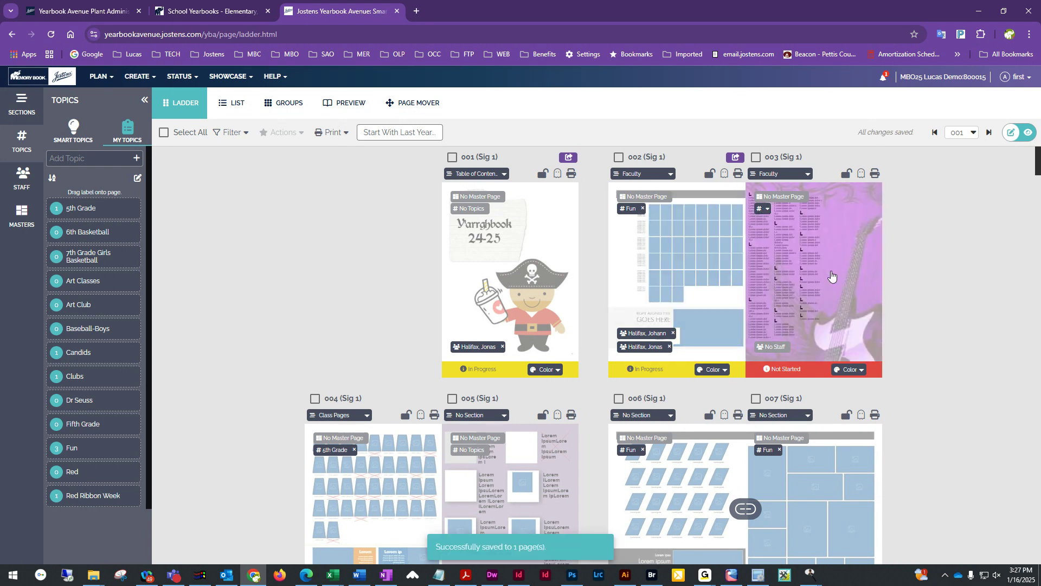
click(763, 208)
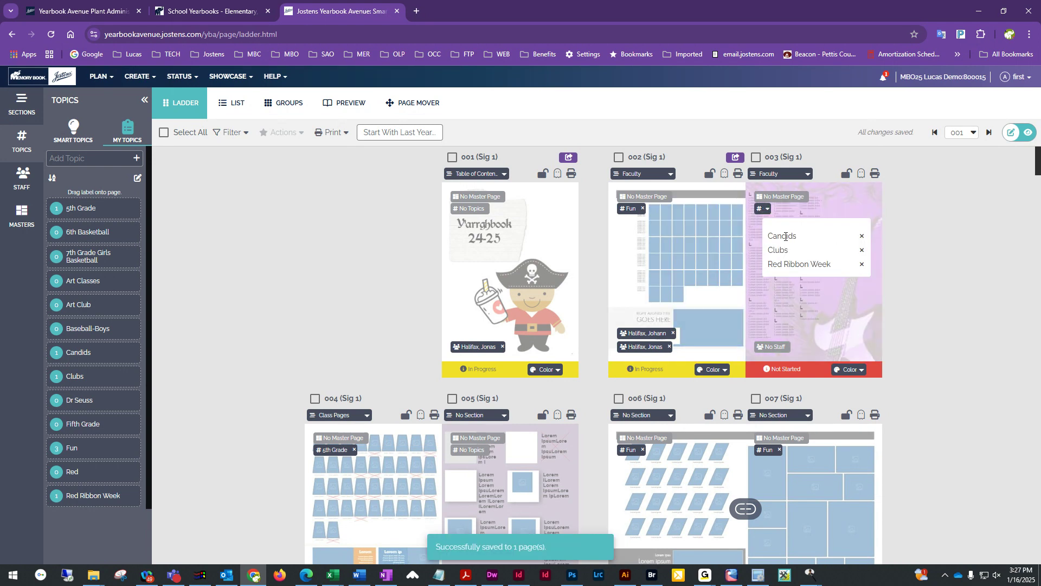
click(862, 265)
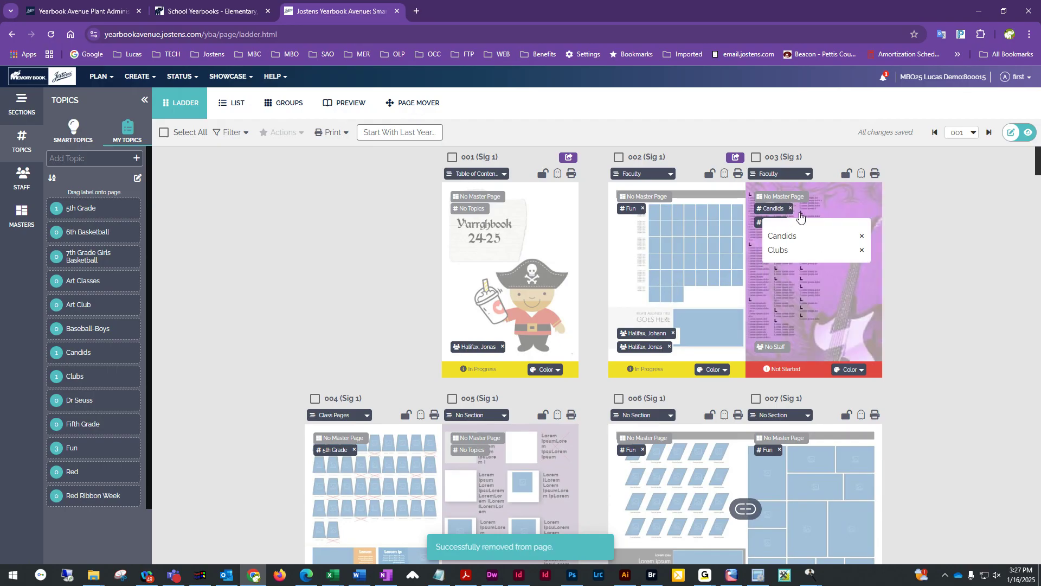
click(929, 246)
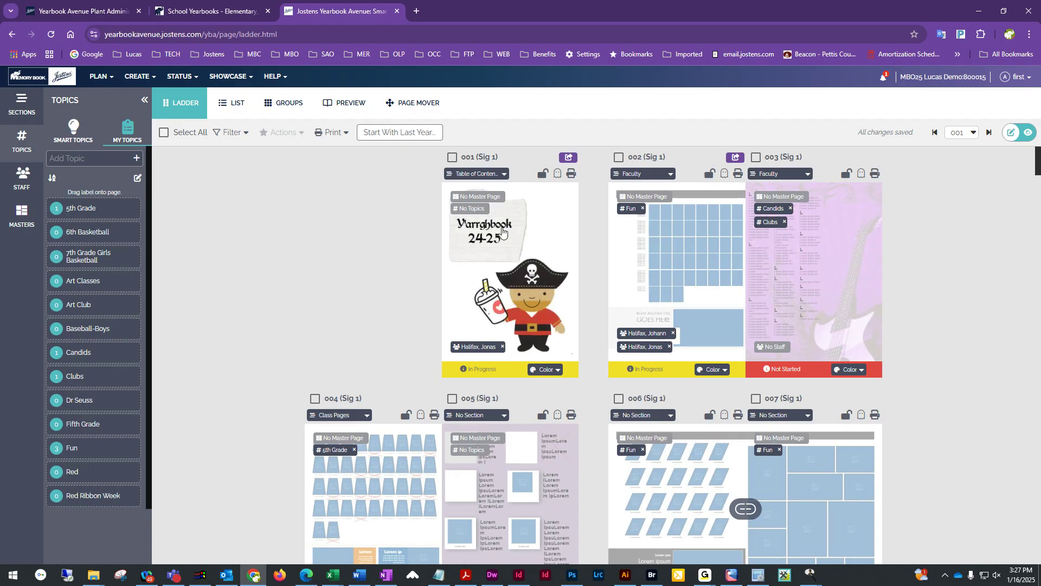
- Assign the first member listed under the Staff role to page 003
click(20, 183)
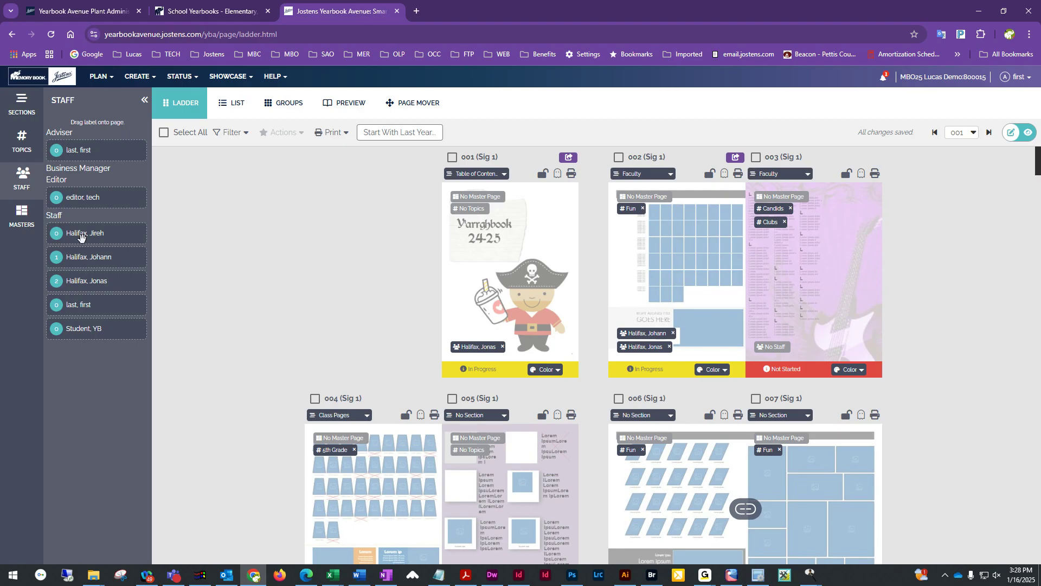
drag(80, 235, 805, 315)
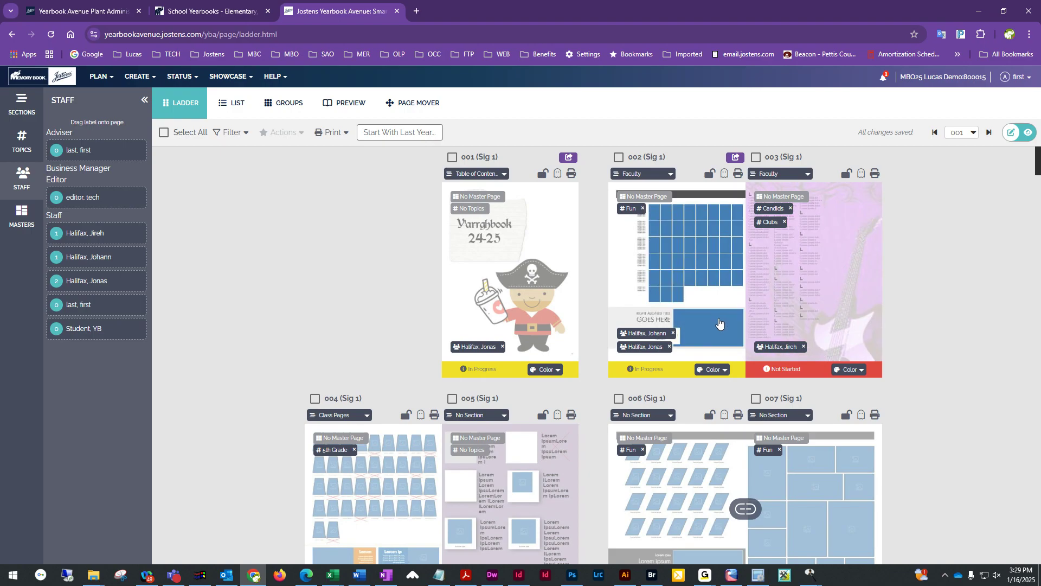
- Open page 002 in the page designer and change the view from facing pages to Single Page
double_click(719, 324)
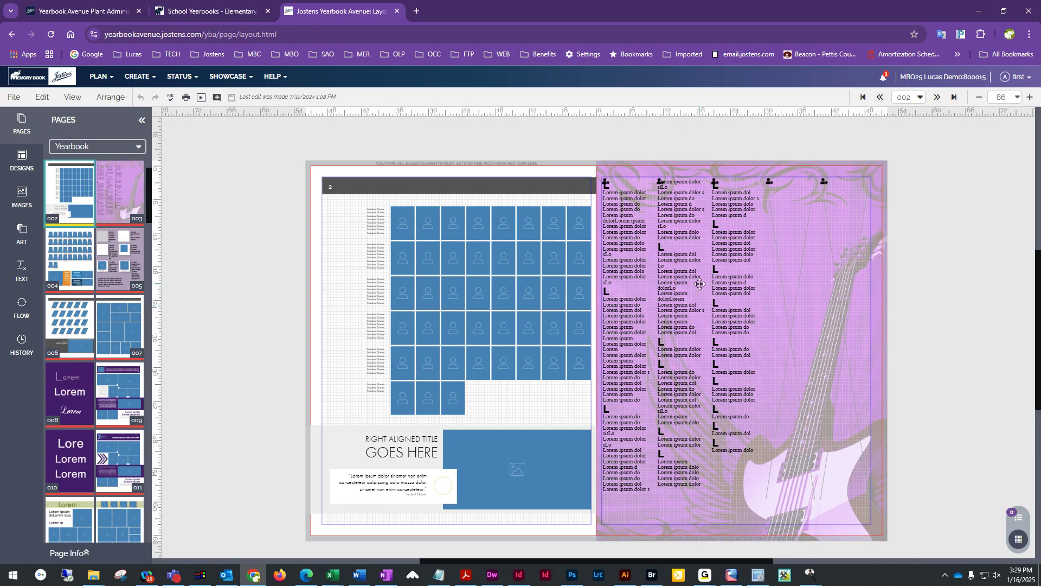
click(76, 102)
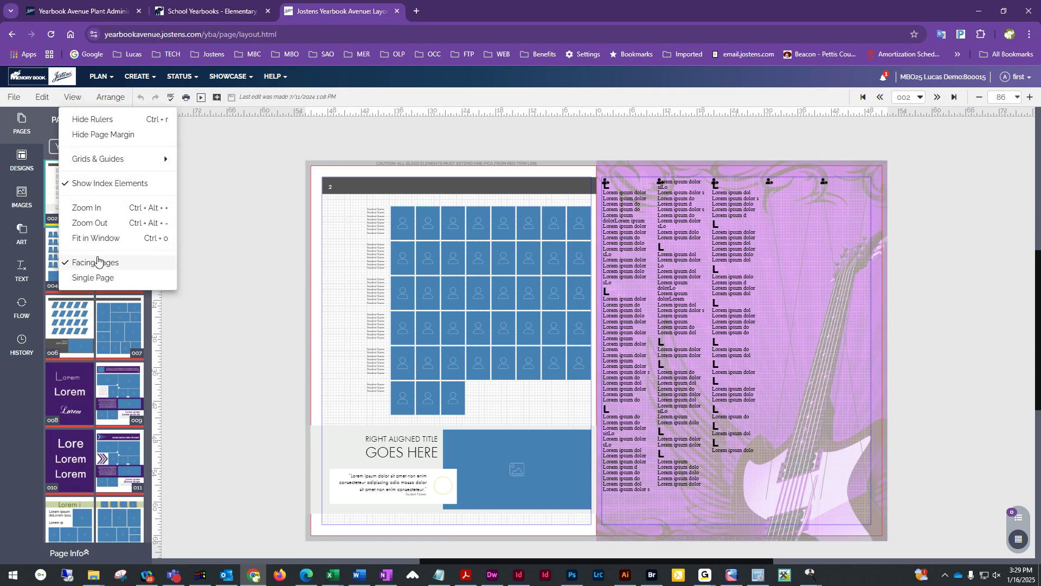
click(86, 279)
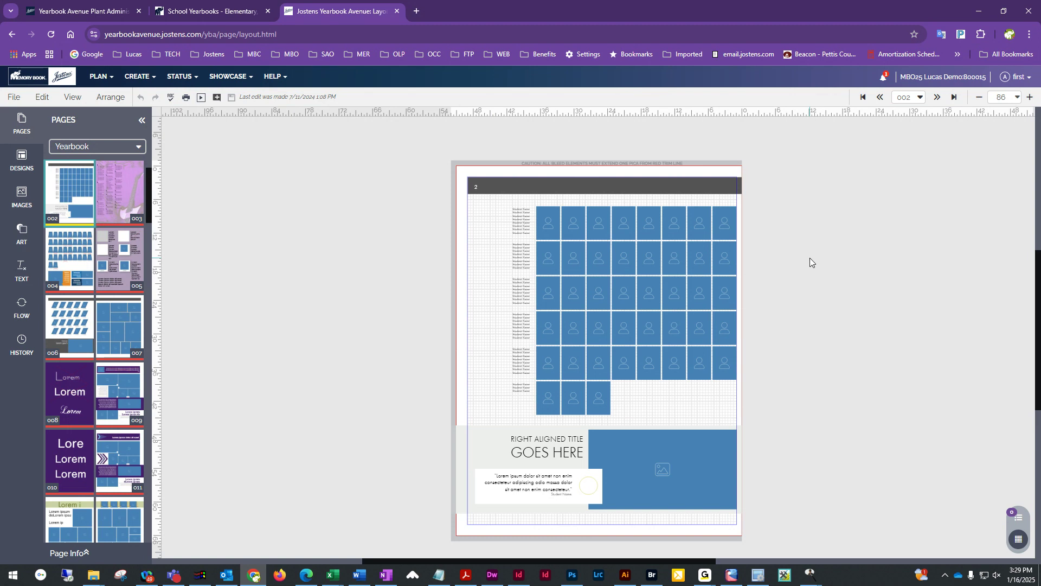
- Return to the page ladder and filter it by the staff member assigned to page 003
click(100, 77)
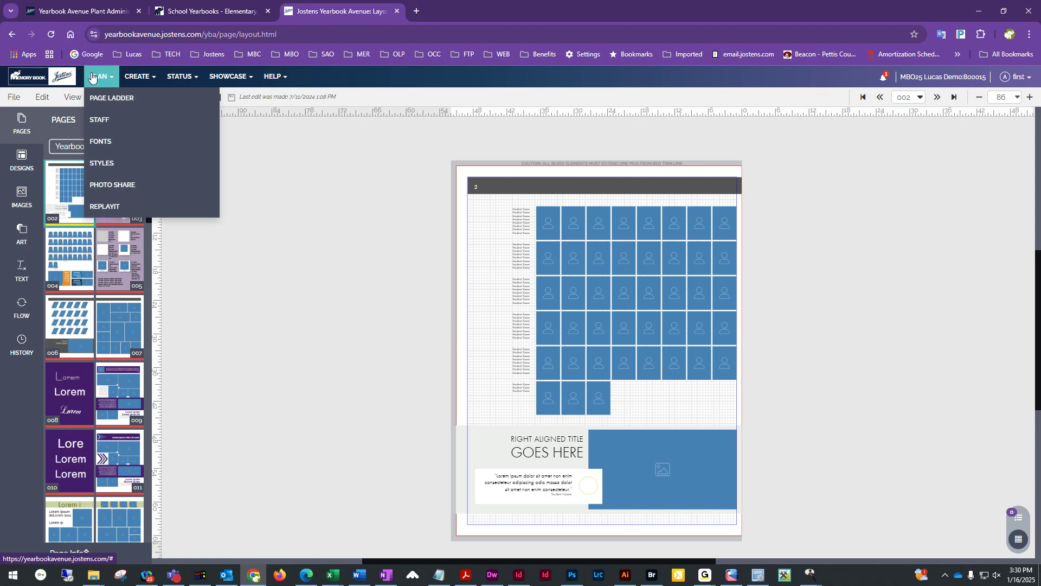
click(126, 99)
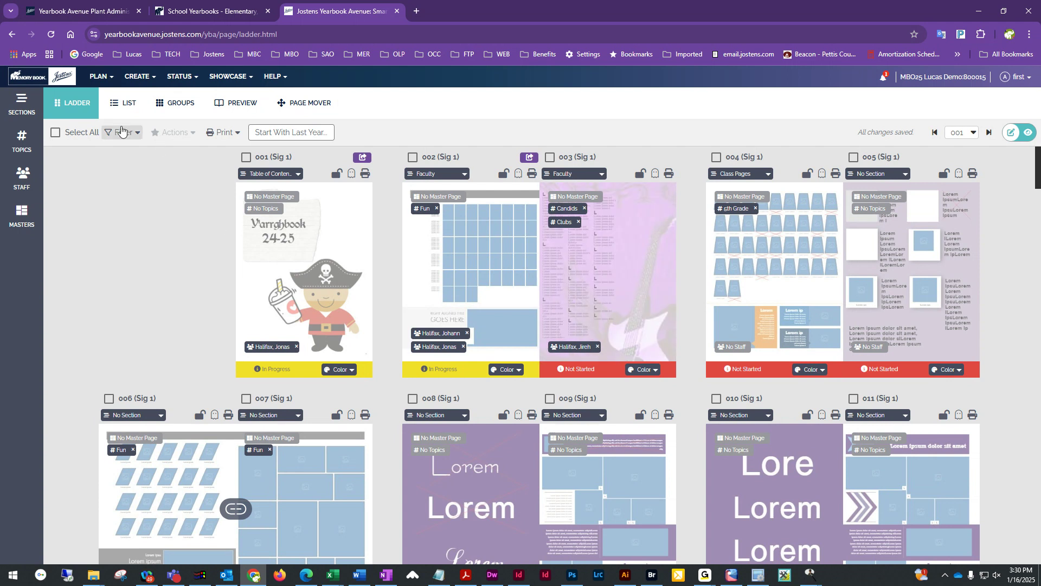
click(123, 134)
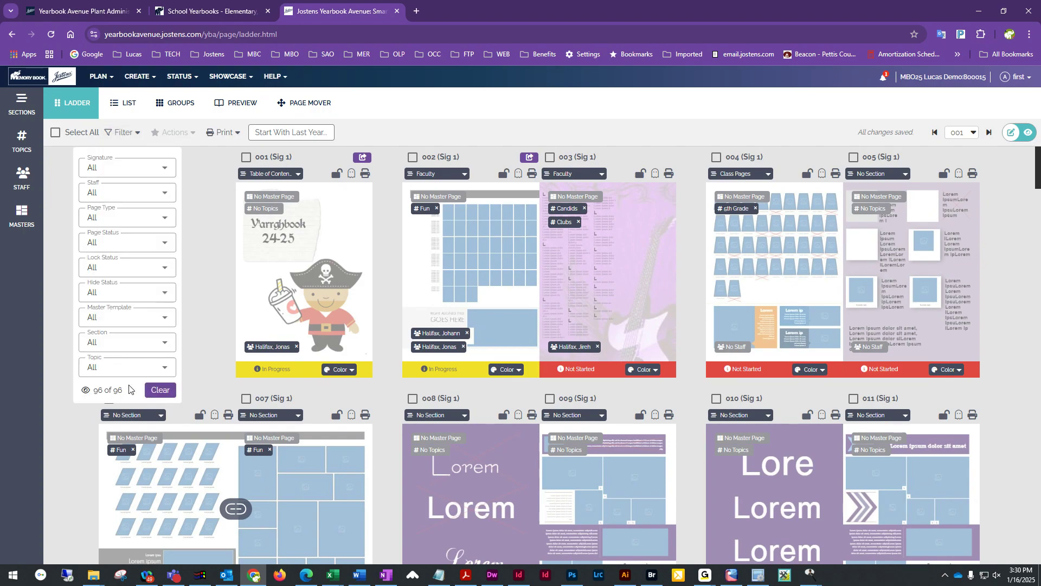
click(130, 170)
click(121, 189)
click(121, 191)
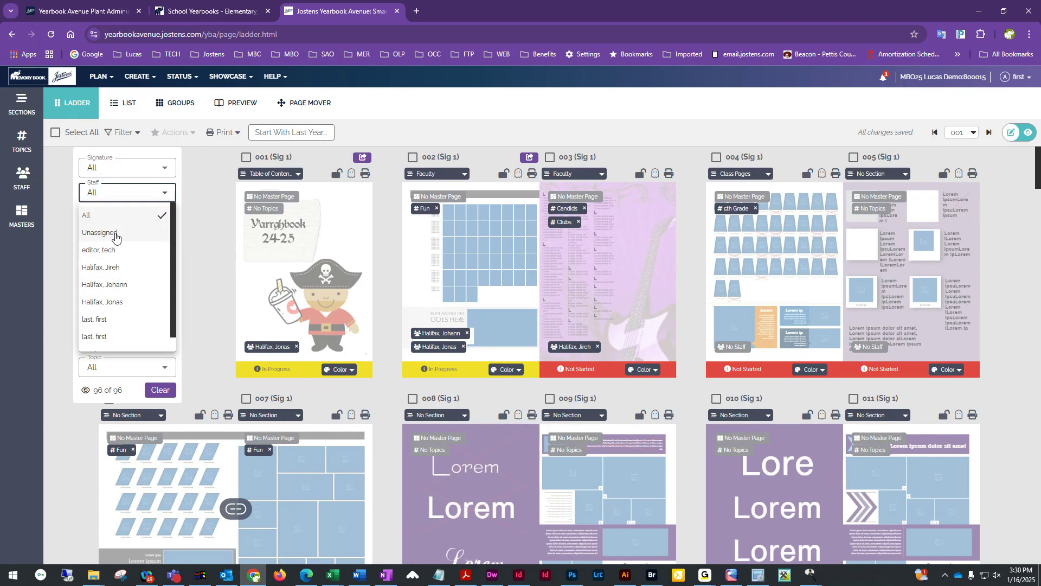
click(105, 267)
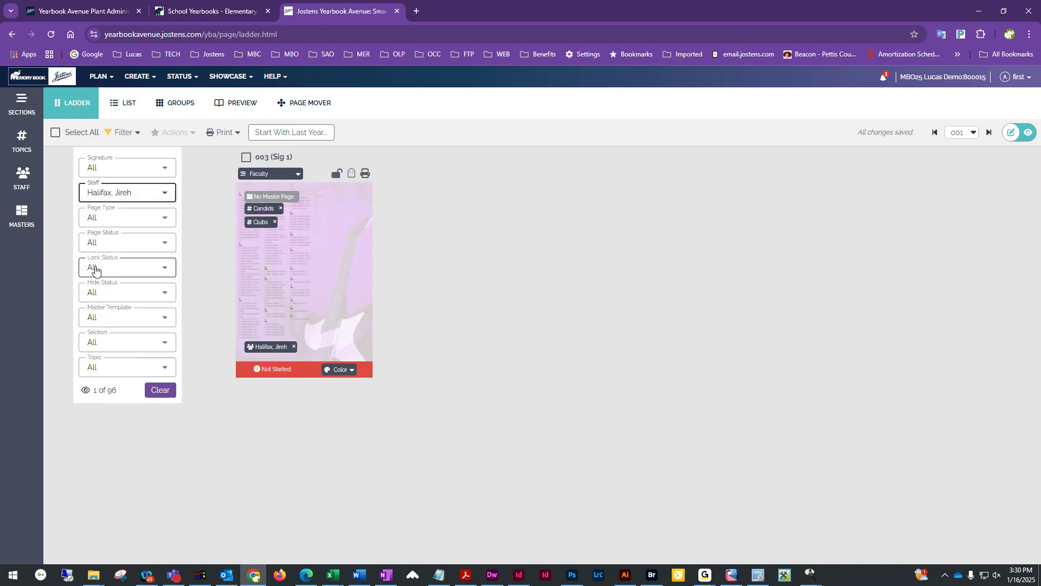
- Filter the ladder by each of the two staff members assigned to page 002 in turn, and reset the staff filter to All
click(125, 195)
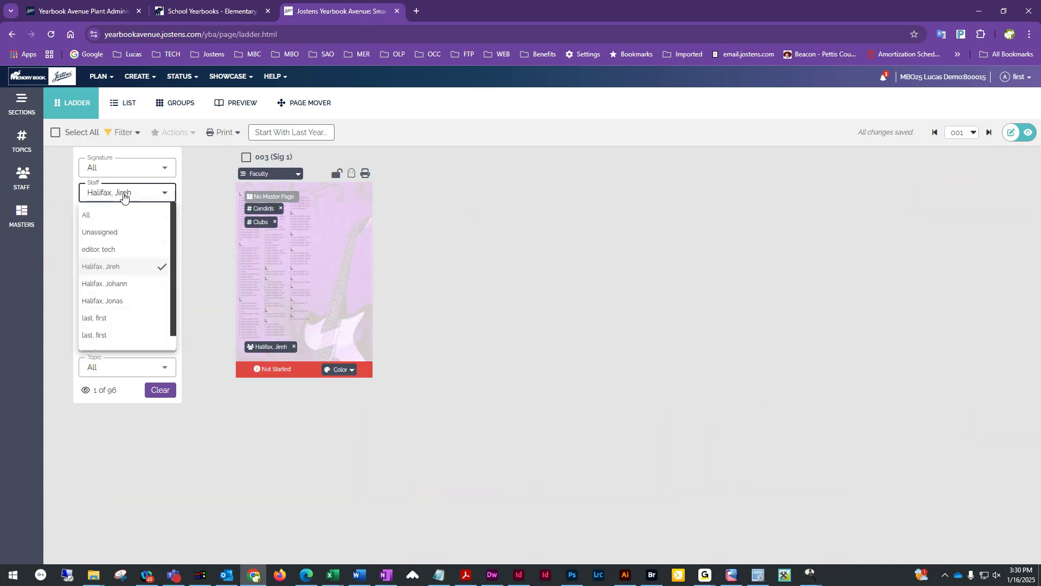
click(110, 286)
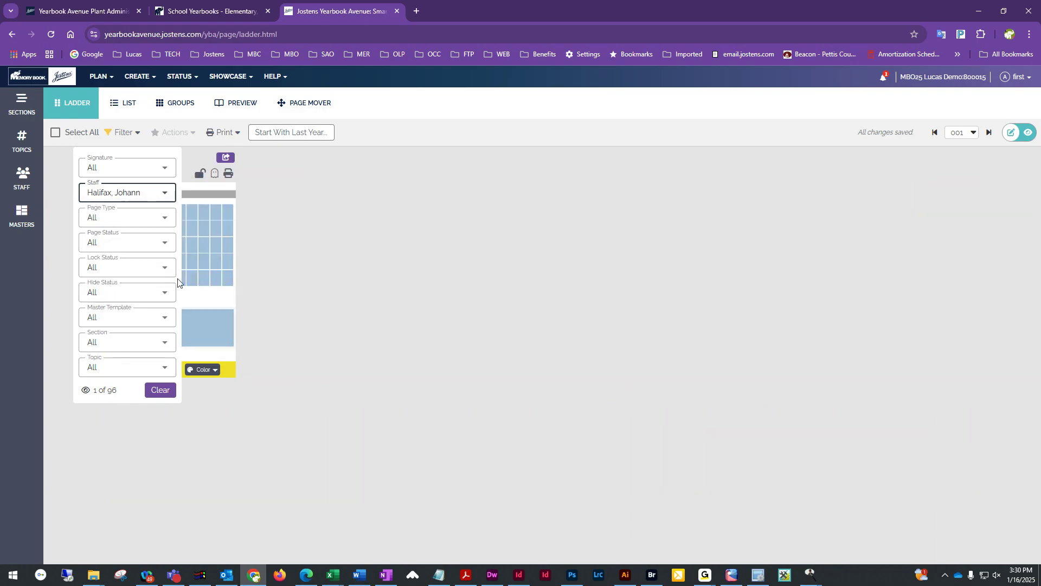
click(121, 194)
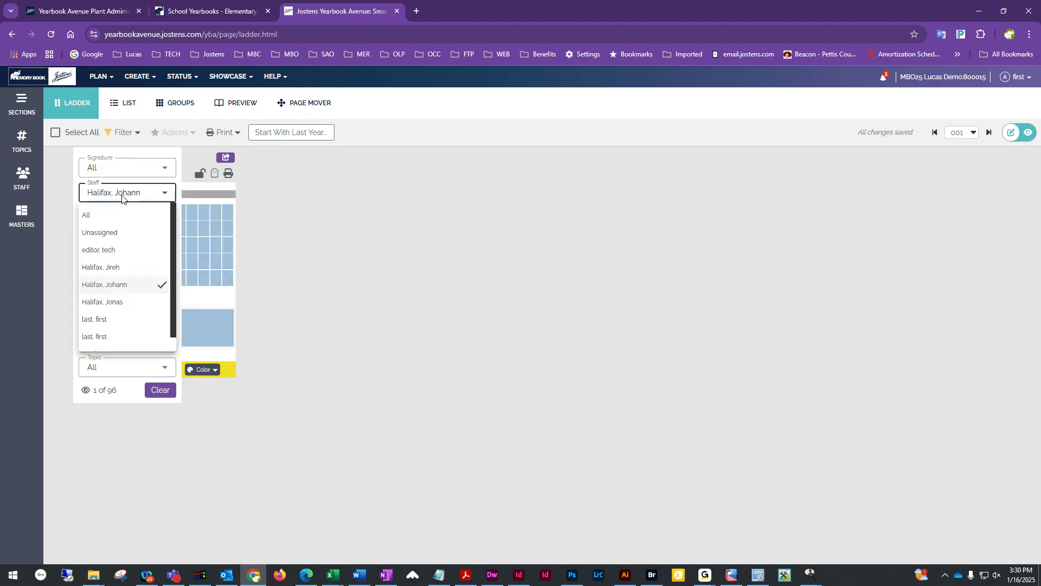
click(114, 302)
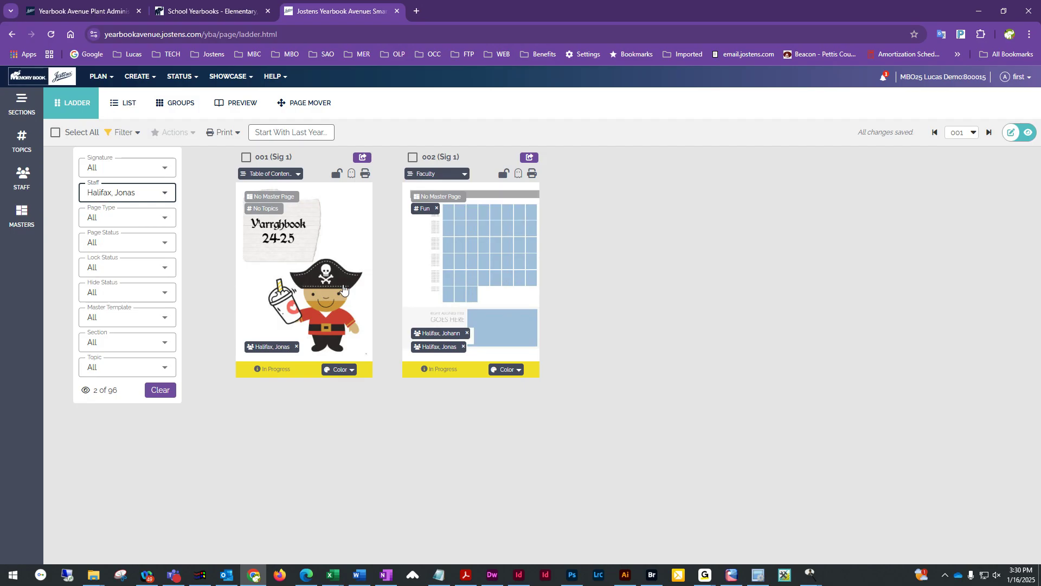
click(129, 197)
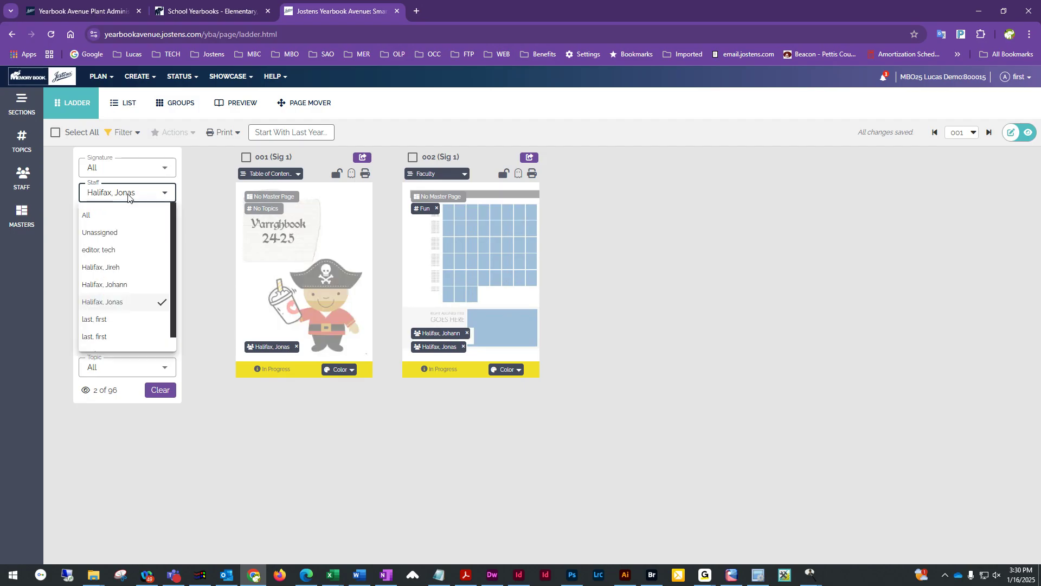
click(98, 217)
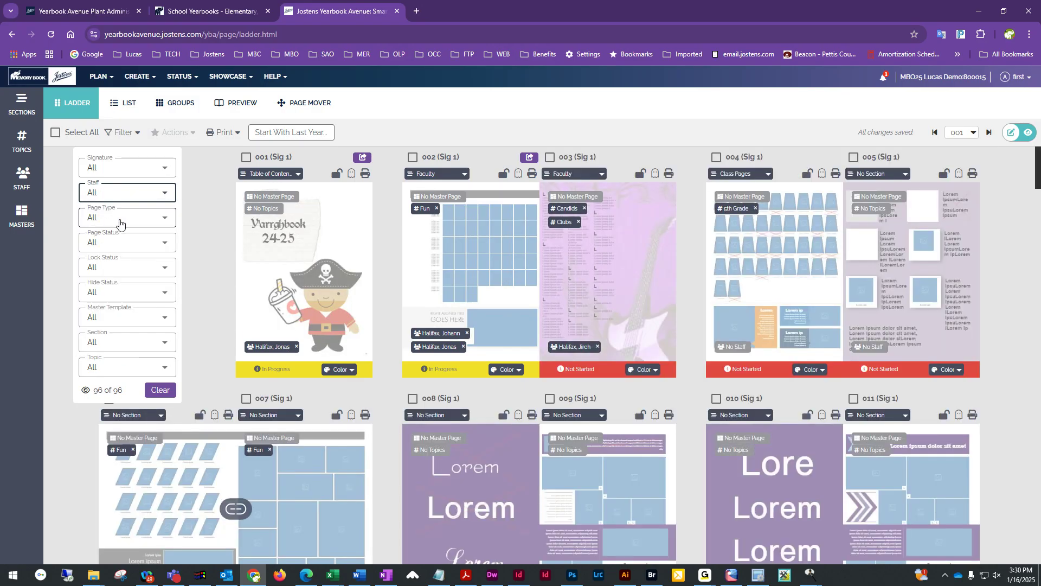
- Check the page type options, then filter the ladder to In Progress pages and reset the page status to All
click(123, 220)
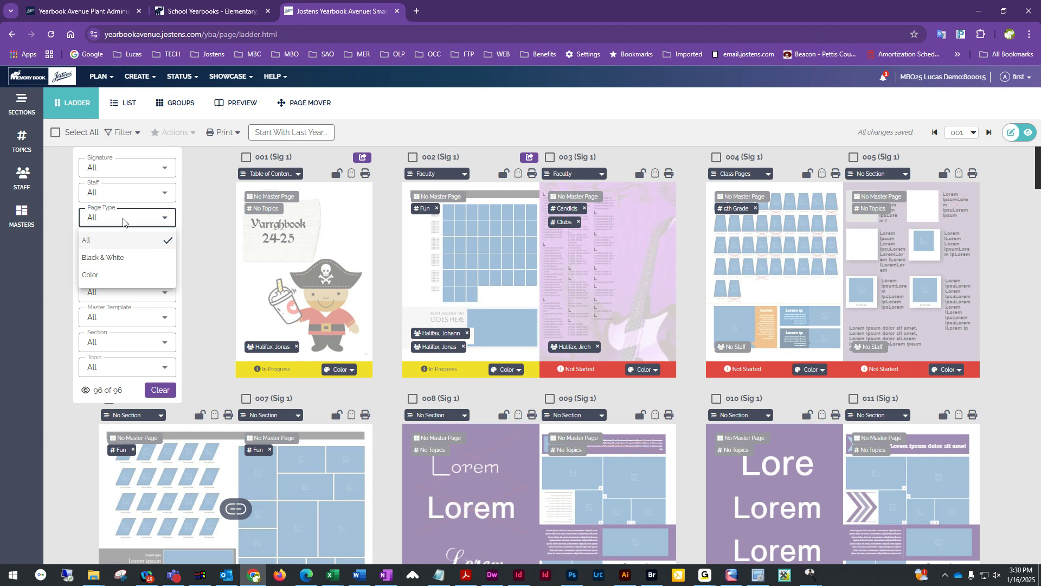
click(123, 220)
click(125, 242)
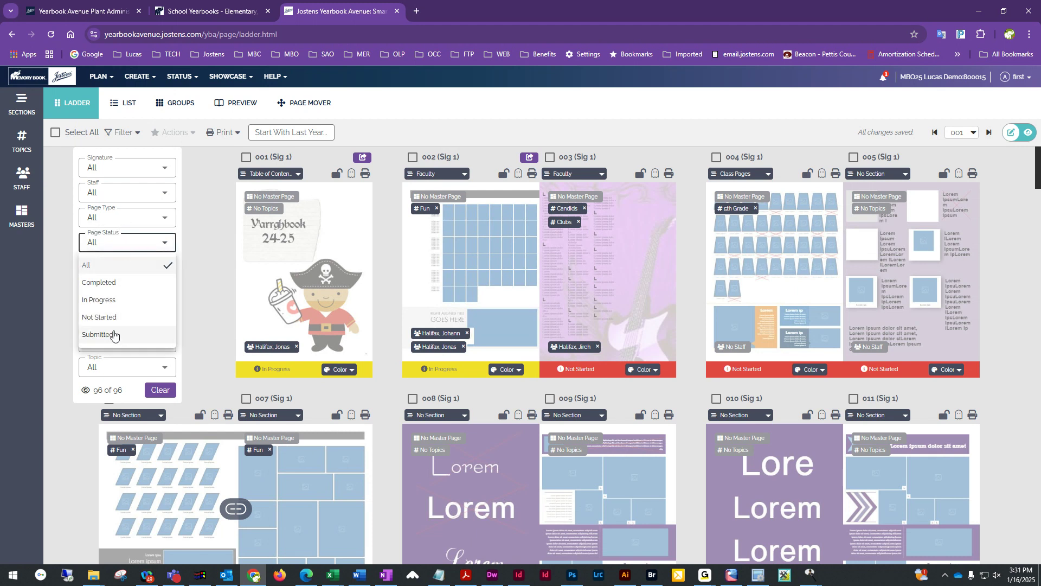
click(107, 302)
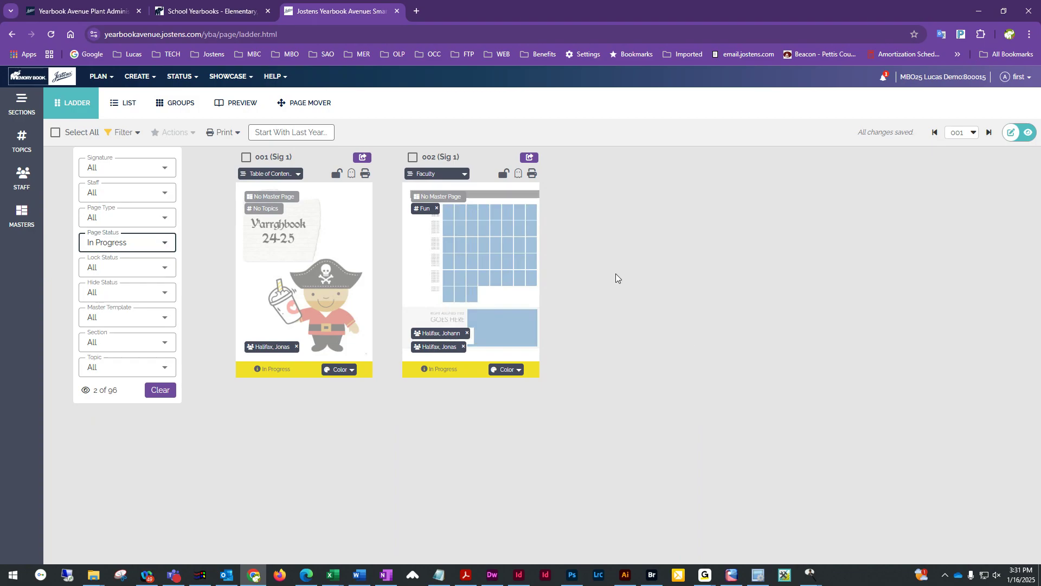
click(123, 244)
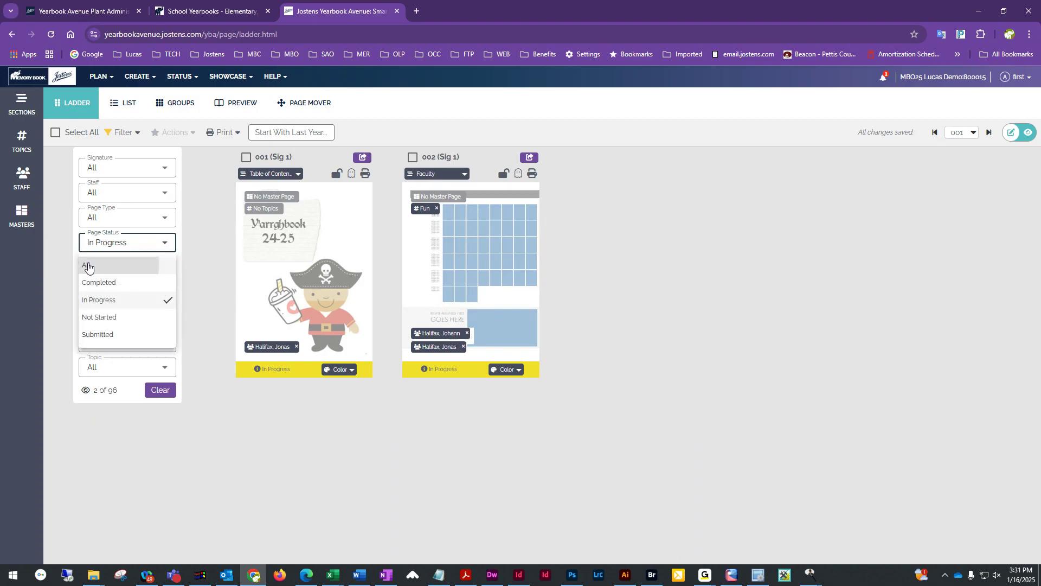
click(88, 265)
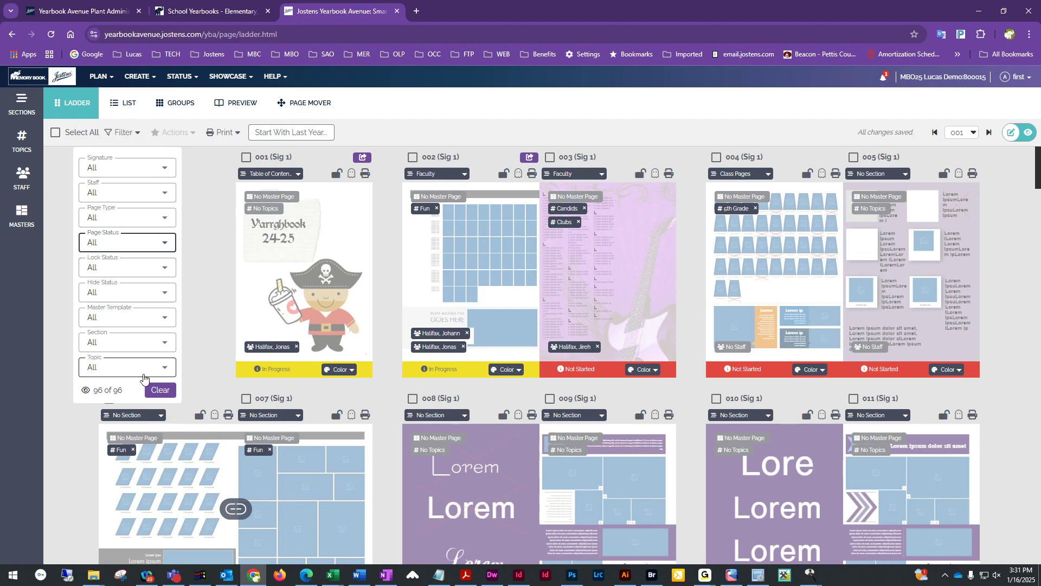
click(221, 220)
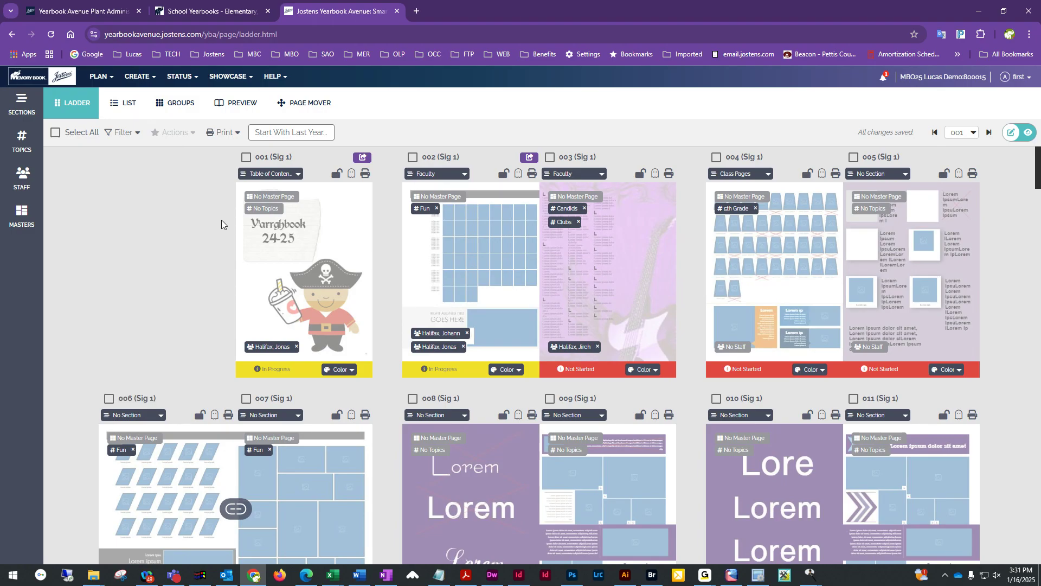
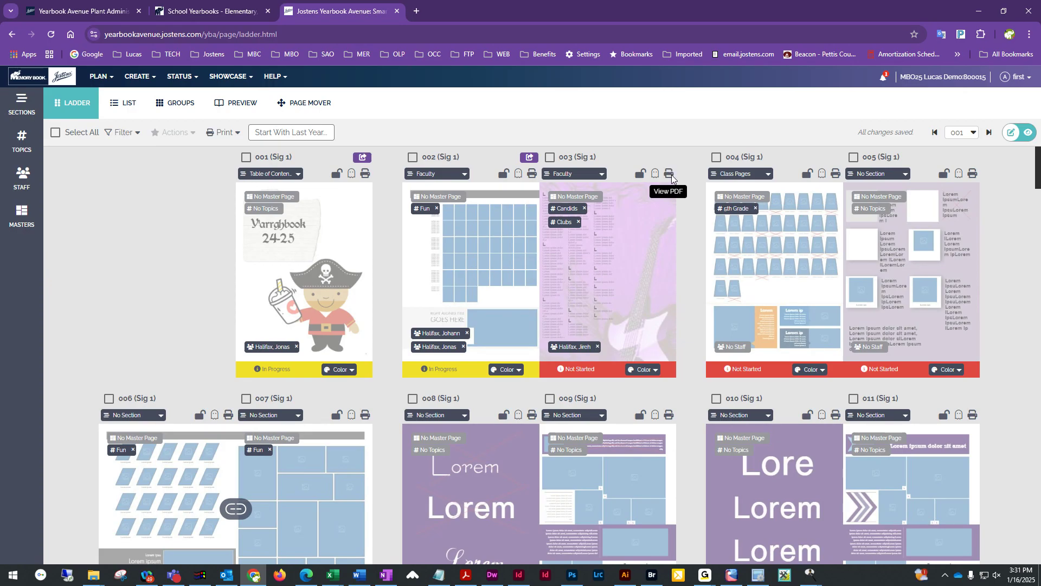
- View page 003 as a PDF, close it, and check the print options for the page ladder
click(670, 173)
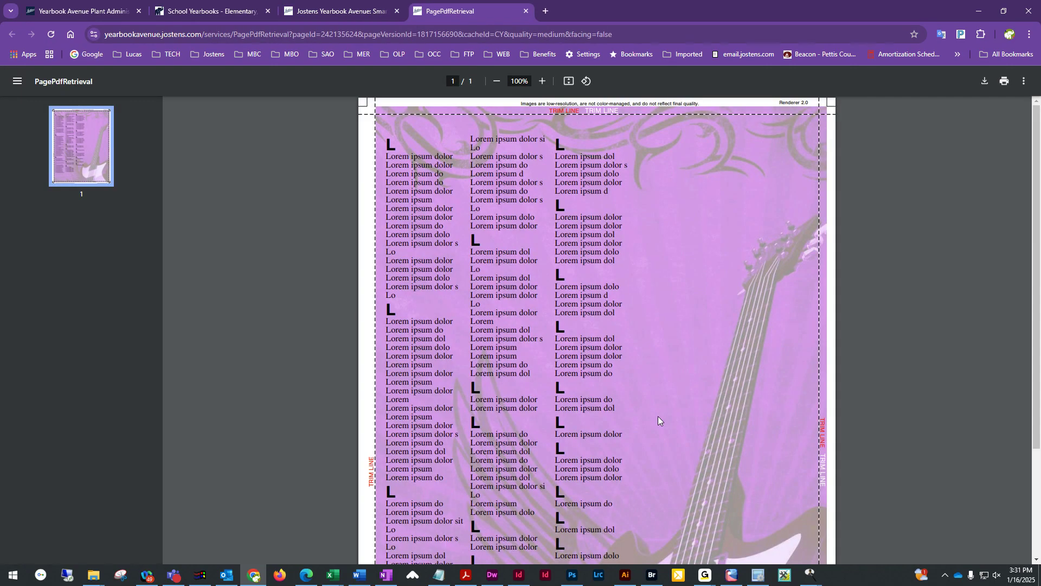
scroll(658, 416, down, 4)
scroll(655, 417, up, 4)
click(526, 15)
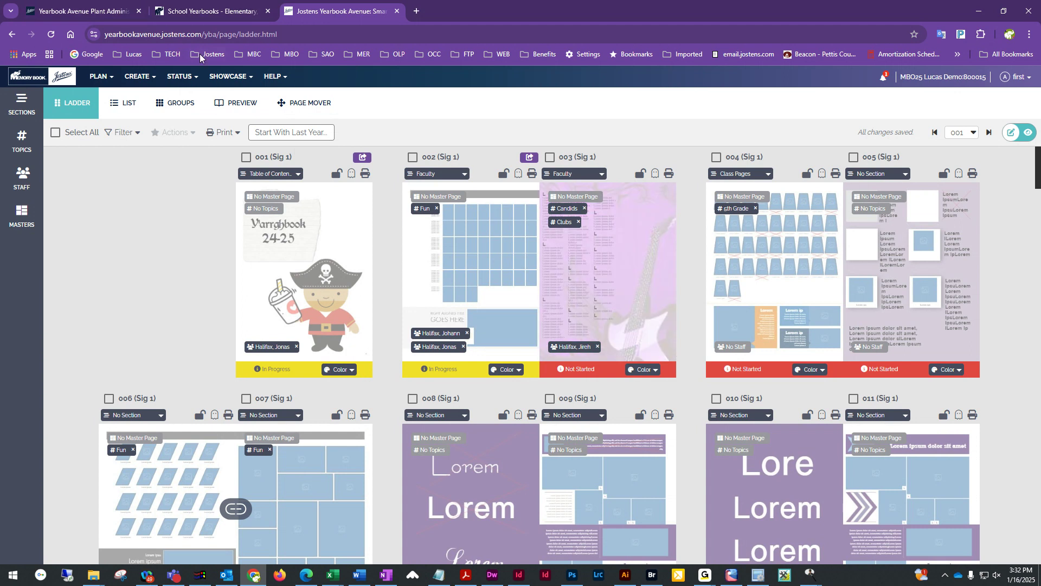
click(225, 135)
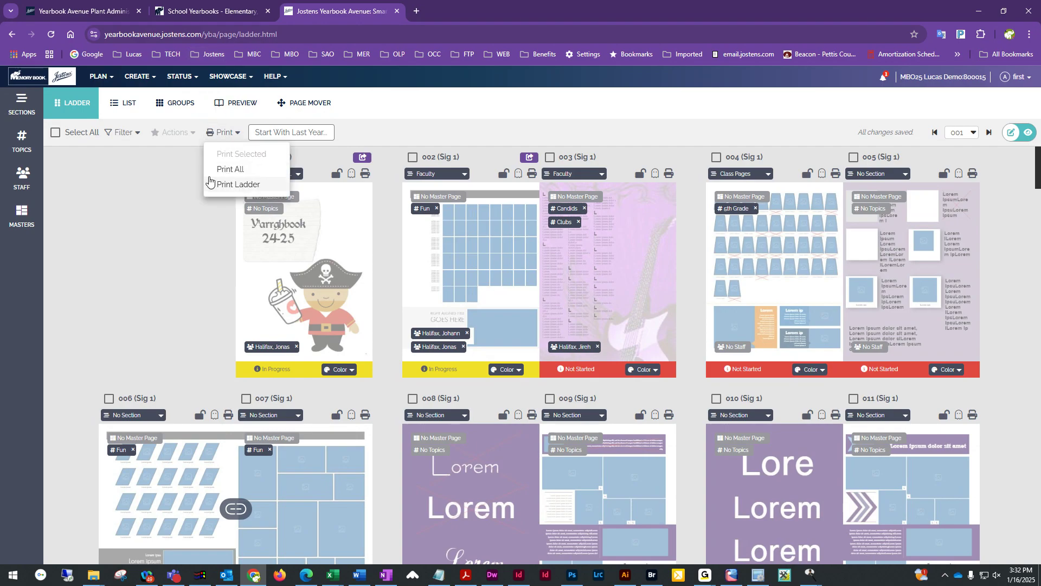
click(167, 231)
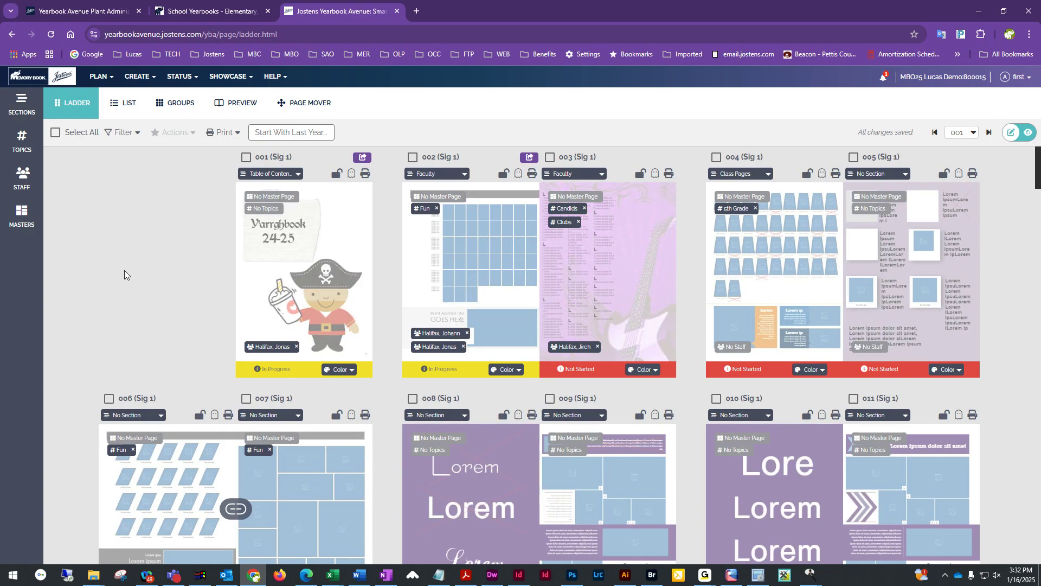
- Open the yearbook's font settings and look through the list of active fonts
click(99, 76)
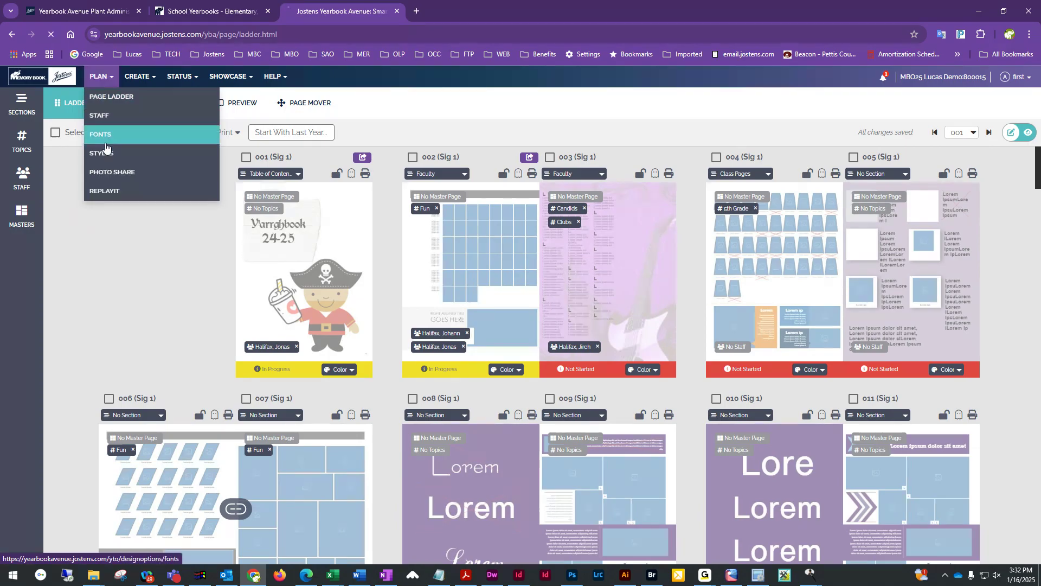
click(106, 148)
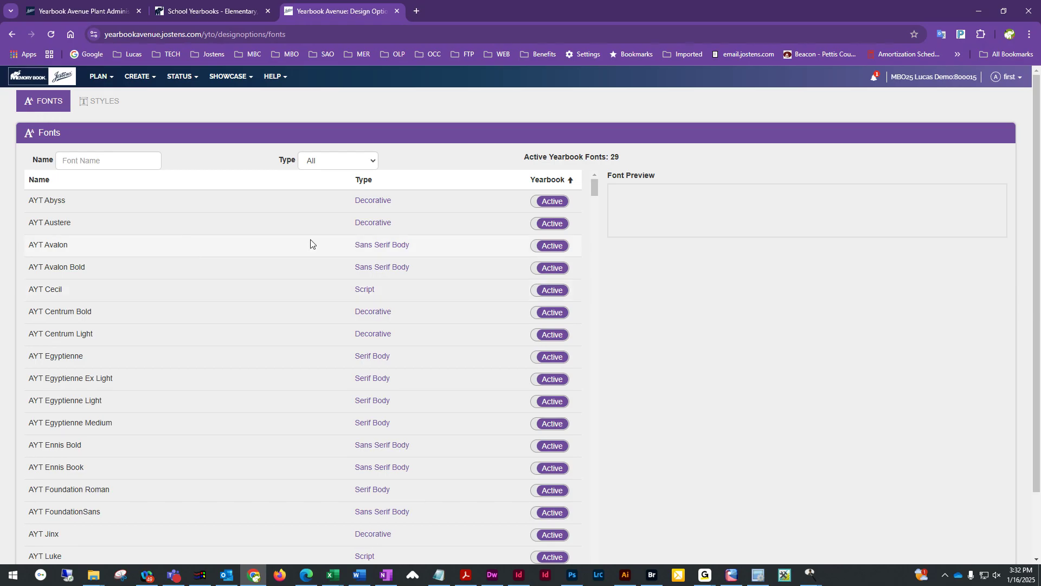
scroll(334, 289, down, 7)
scroll(333, 294, up, 5)
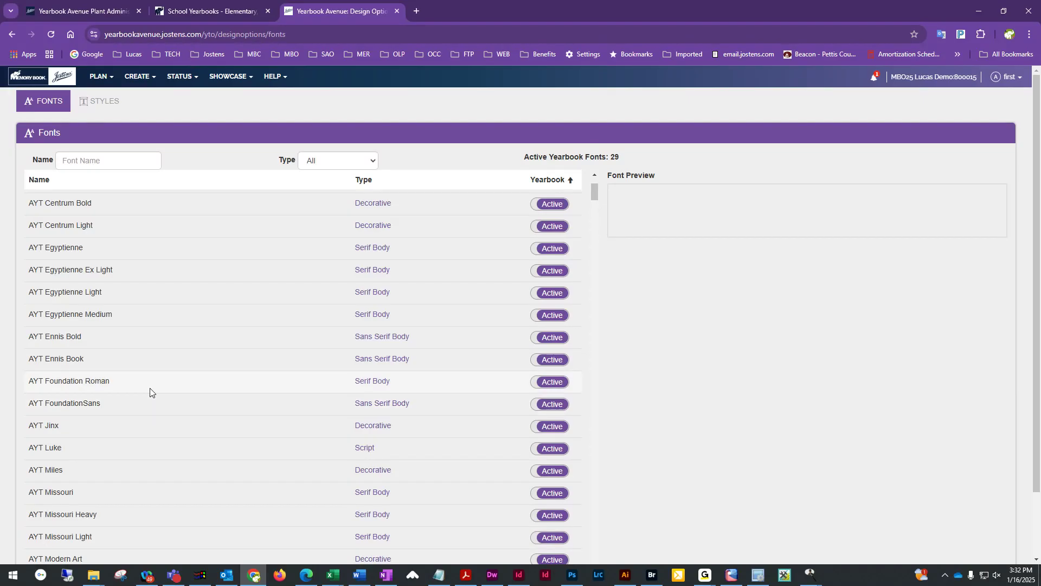
- Open the yearbook's text styles settings and look over the list of existing styles
click(136, 80)
click(102, 77)
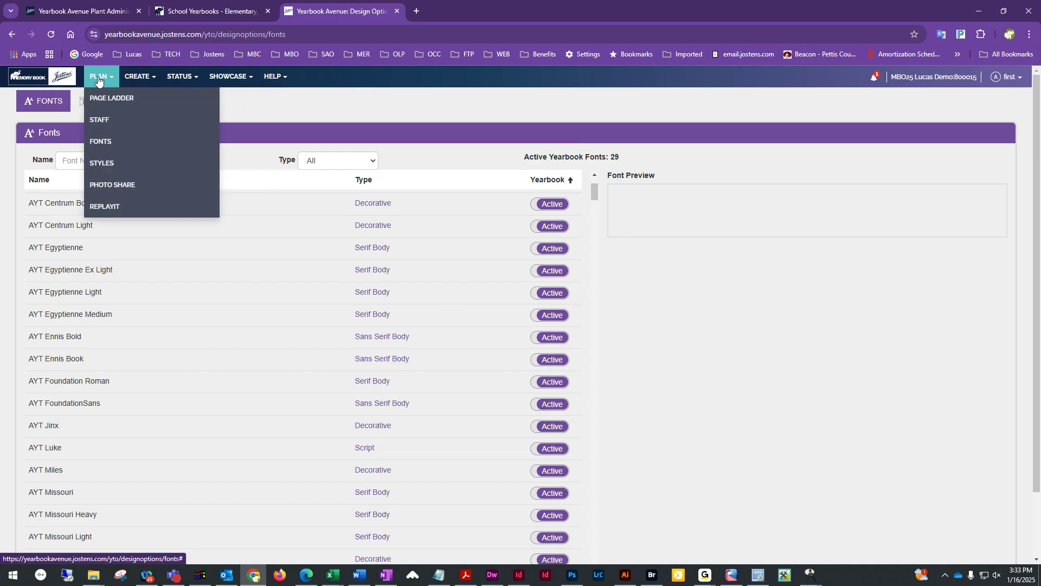
click(95, 167)
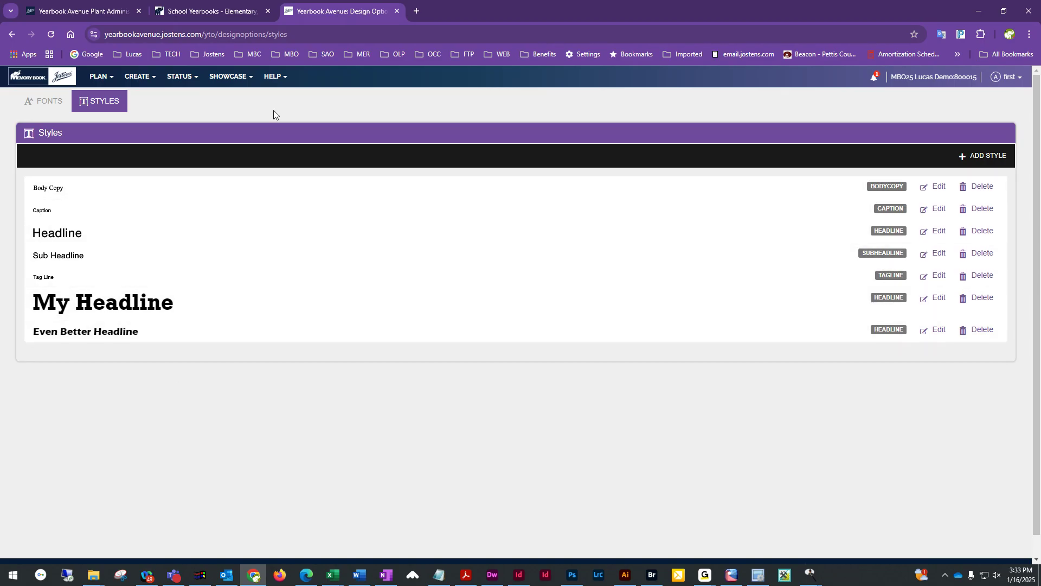
- Open the New Page Designer and show the text styles available for placing on page 002
click(140, 77)
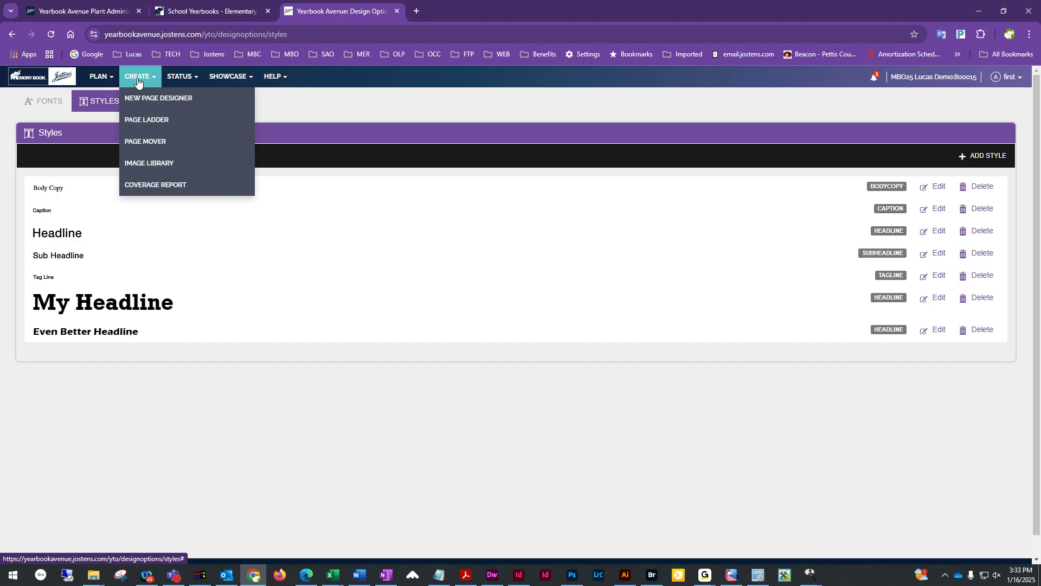
click(148, 97)
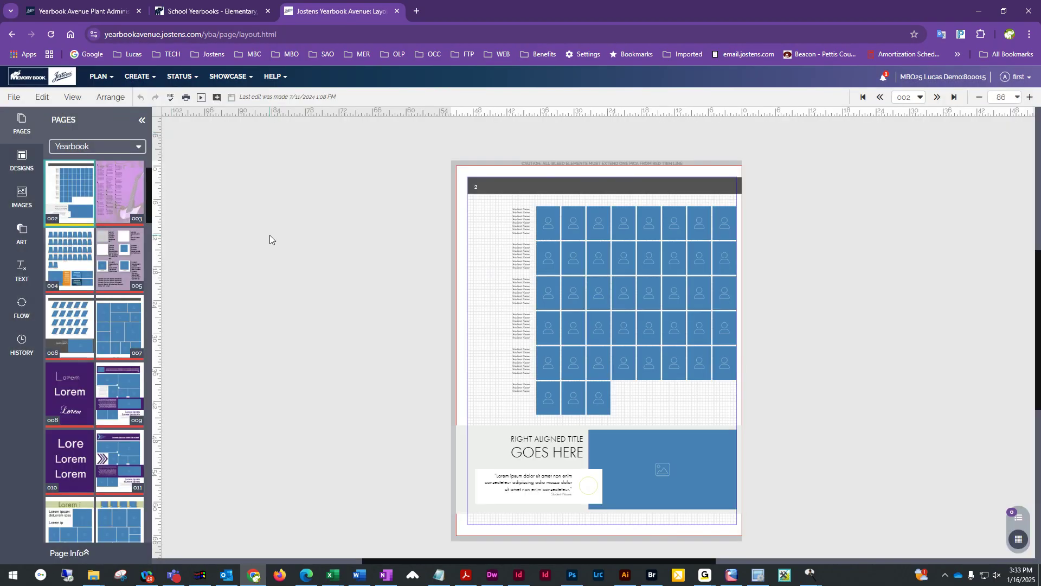
click(22, 282)
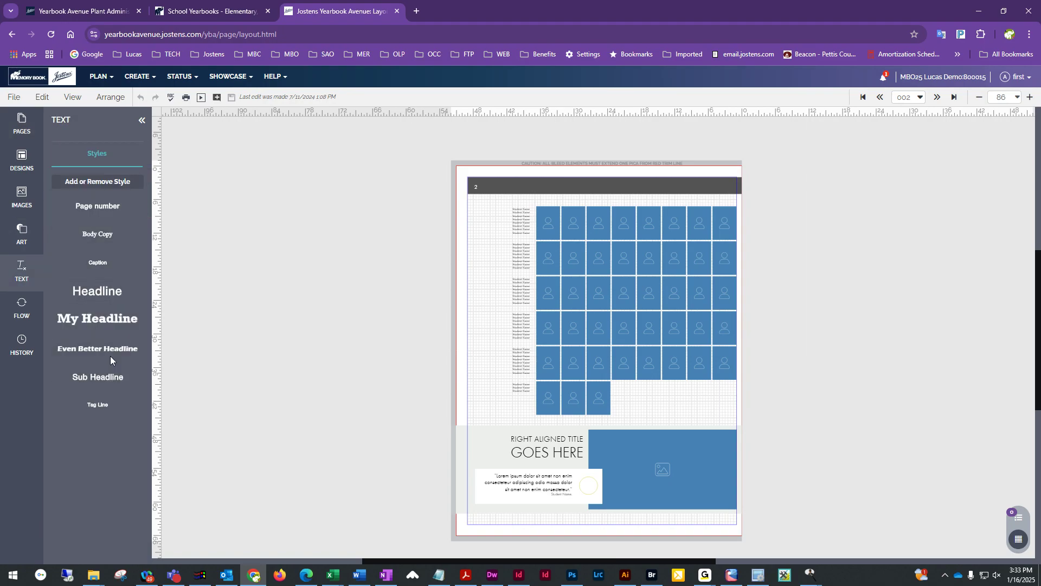
- Delete the student portrait grid from page 002 and place Body Copy, Headline and Even Better Headline text samples in the cleared area
click(598, 228)
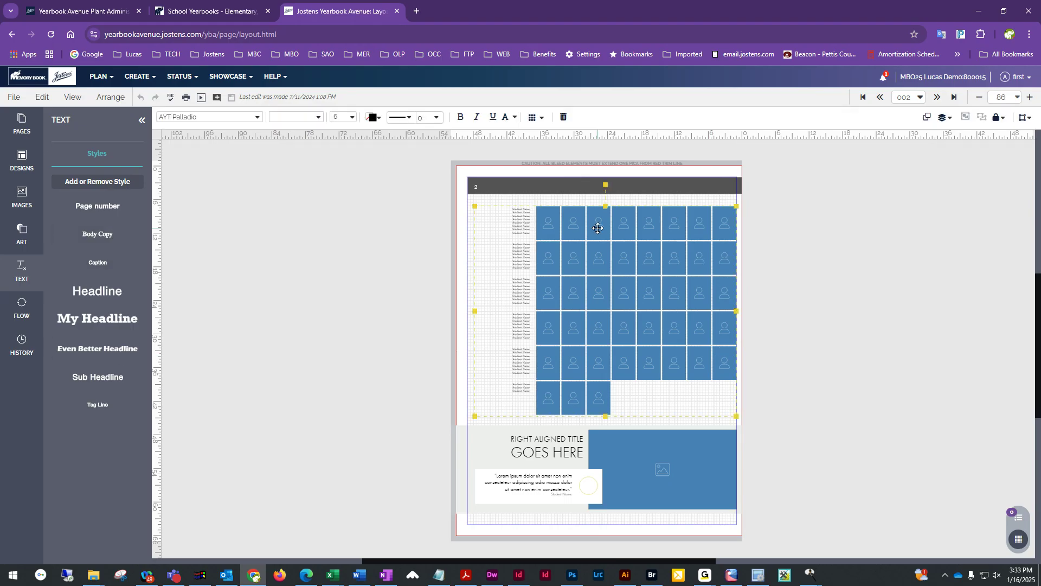
key(Delete)
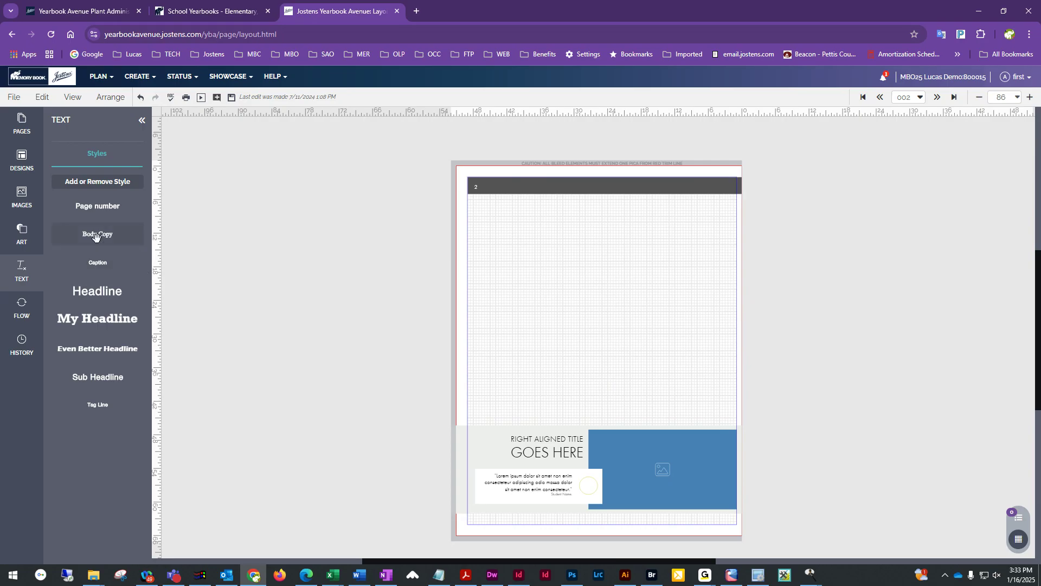
drag(94, 235, 508, 217)
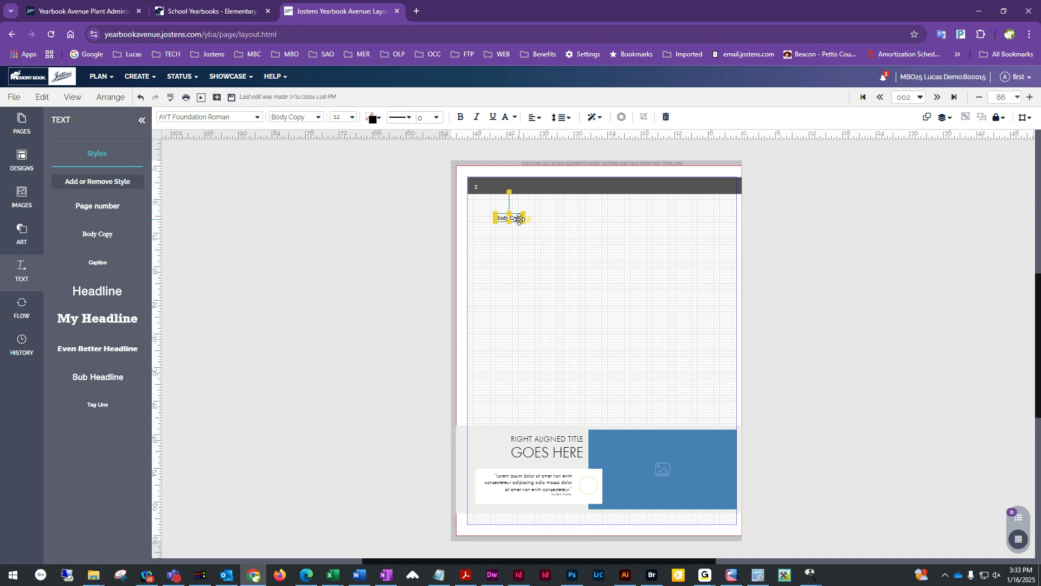
click(523, 243)
drag(88, 290, 570, 245)
drag(87, 350, 569, 319)
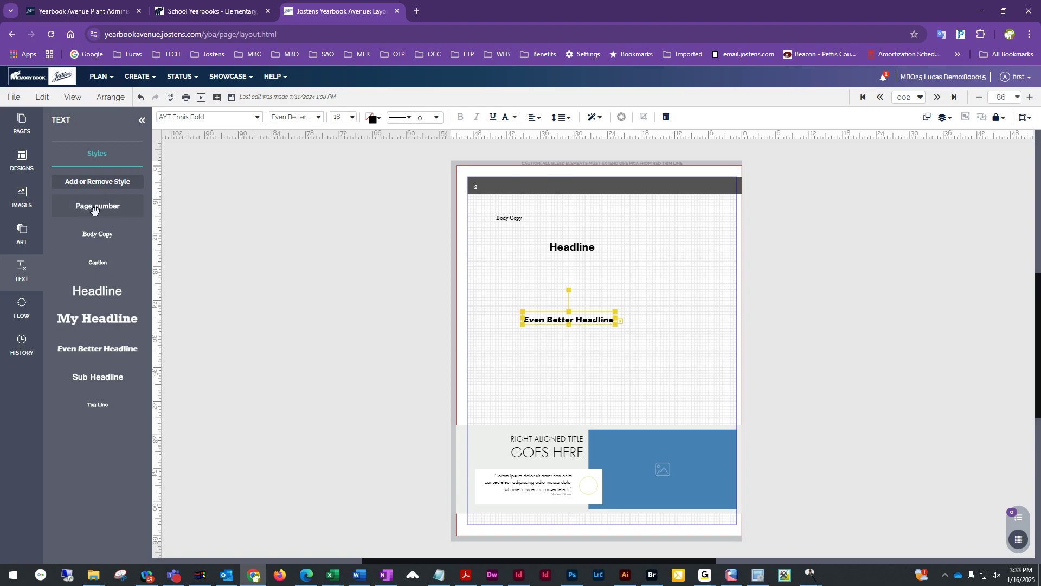
- Add Body Copy, Caption, Sub Headline and Tag Line text samples to page 002, and delete all the sample text from the page
drag(96, 209, 237, 213)
drag(86, 234, 522, 263)
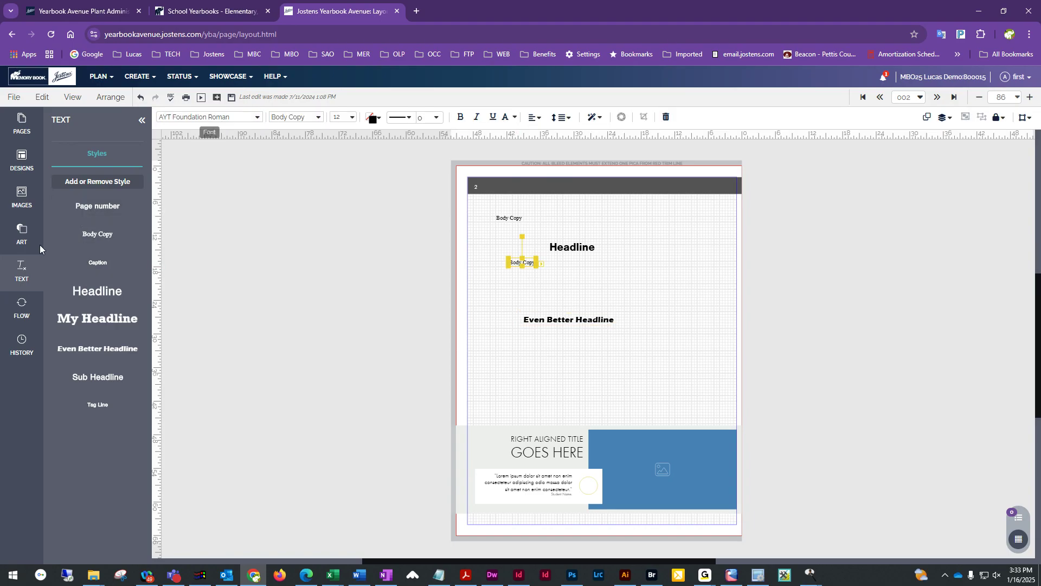
drag(93, 261, 598, 265)
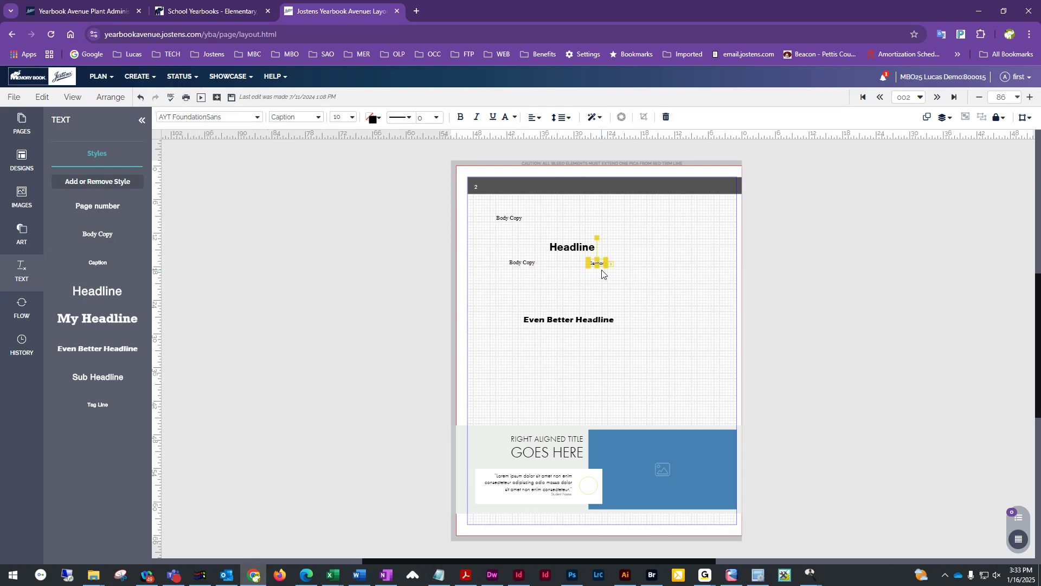
drag(97, 377, 576, 358)
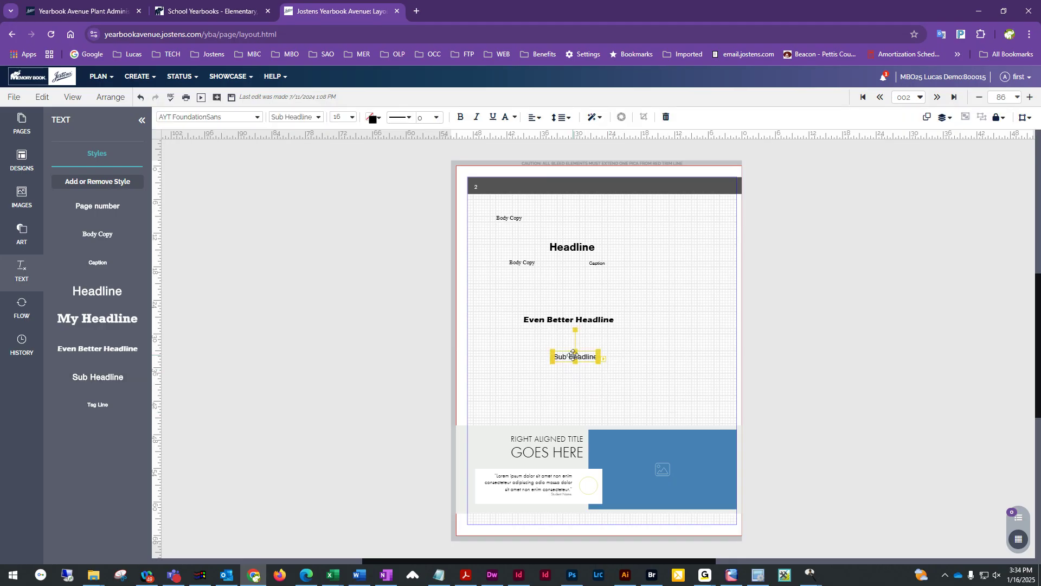
drag(97, 404, 569, 377)
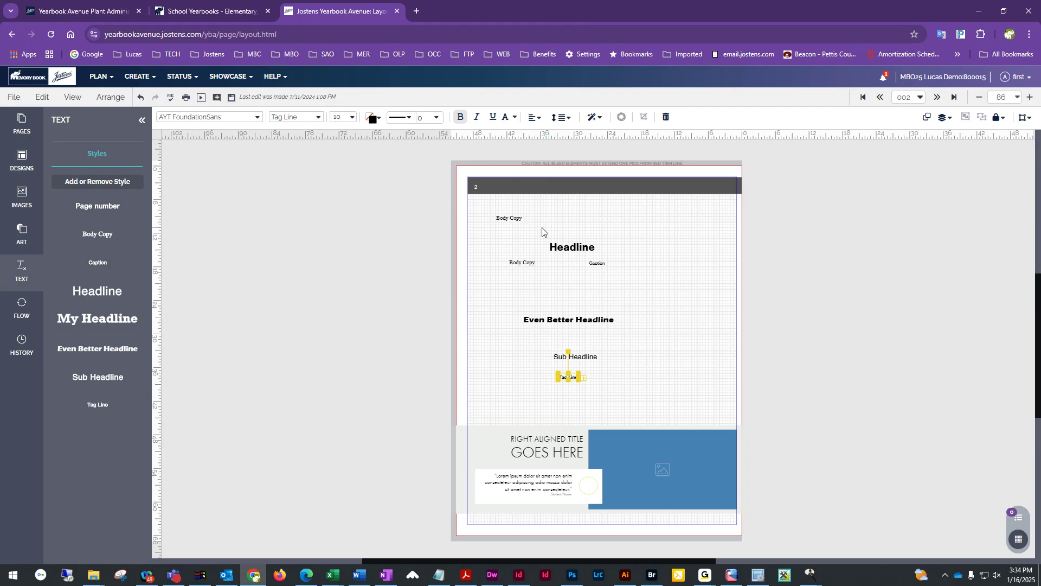
drag(479, 209, 653, 399)
key(Delete)
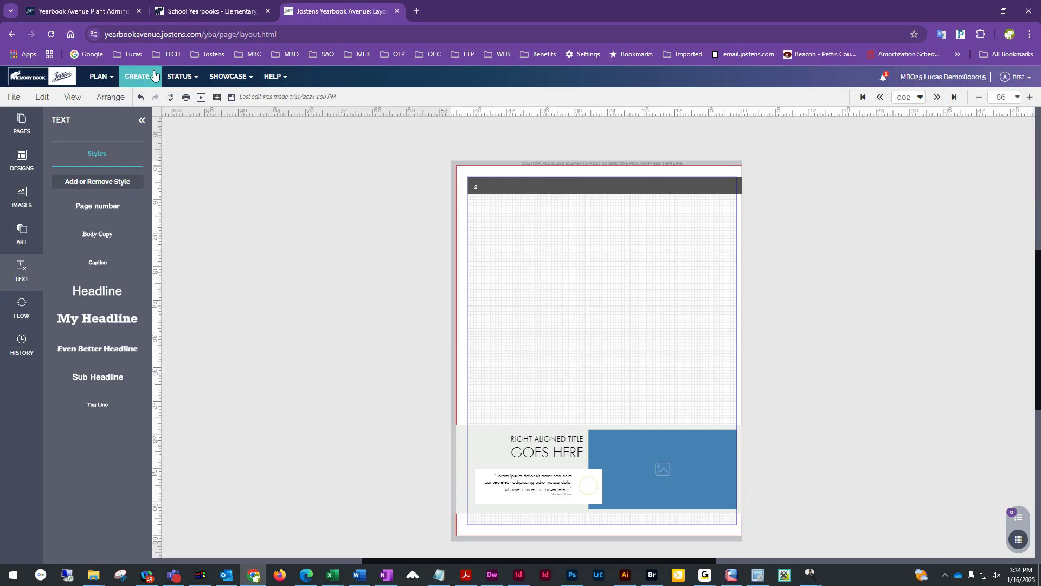
- Leave the page designer without saving, return to the yearbook's font settings, and look through the fonts sorted with active ones first
click(96, 81)
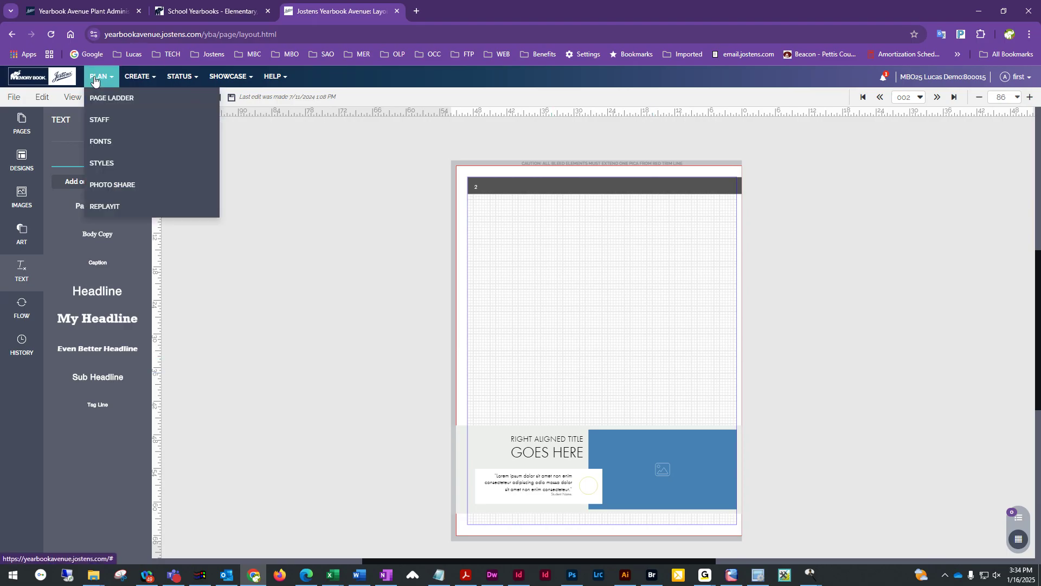
click(99, 140)
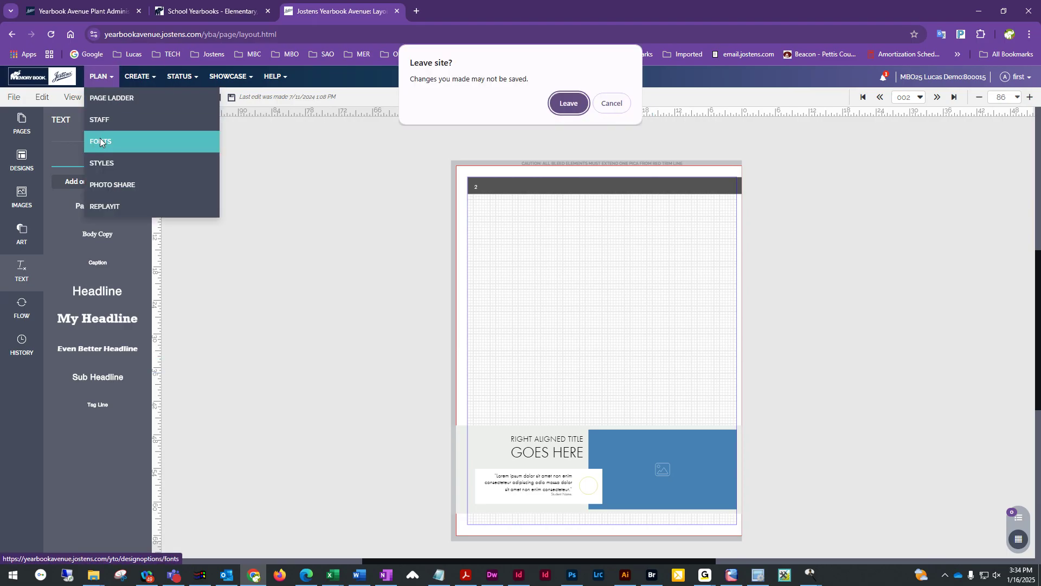
click(568, 104)
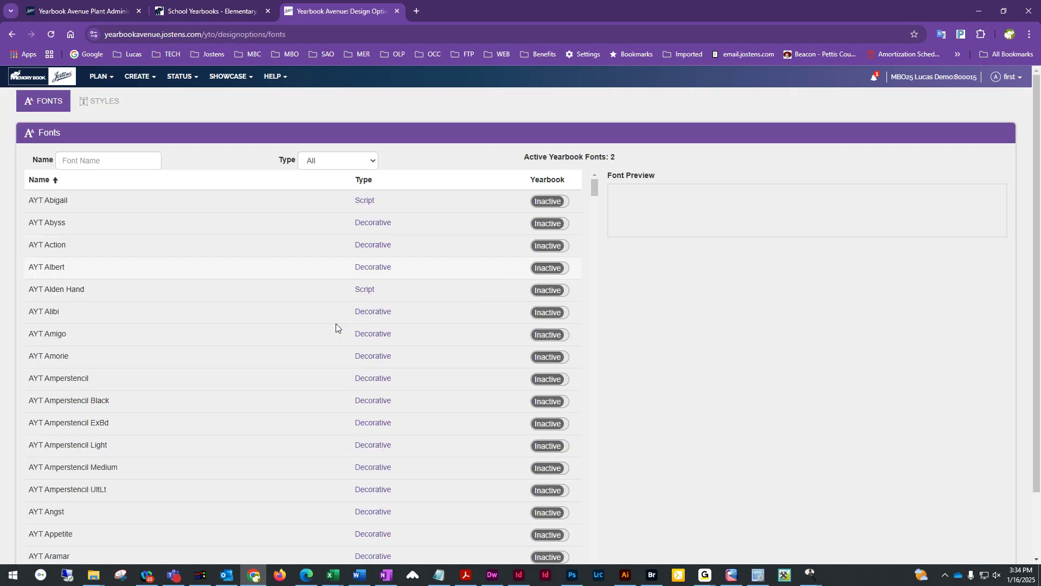
scroll(185, 410, down, 3)
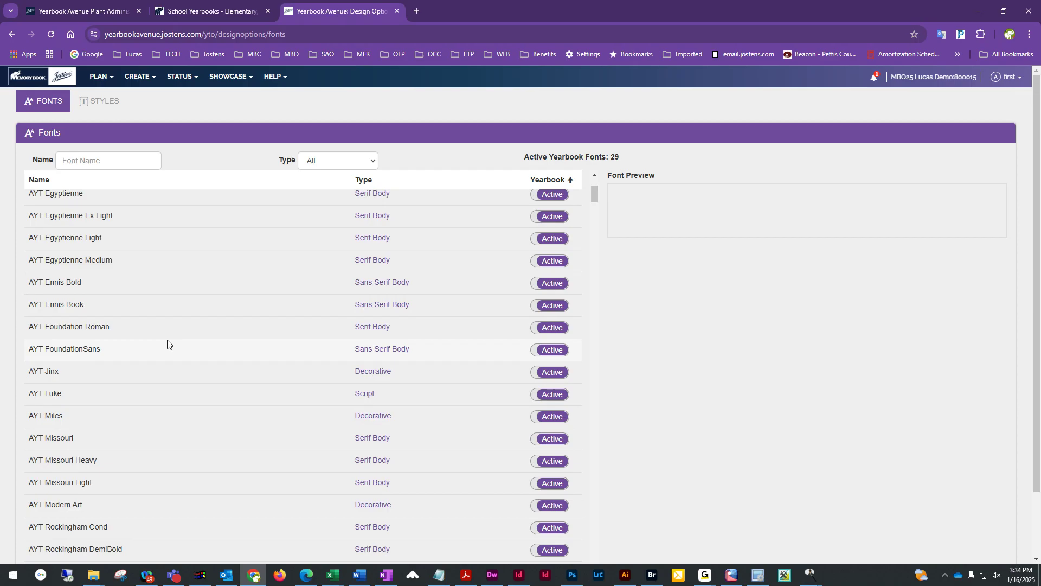
scroll(151, 346, up, 3)
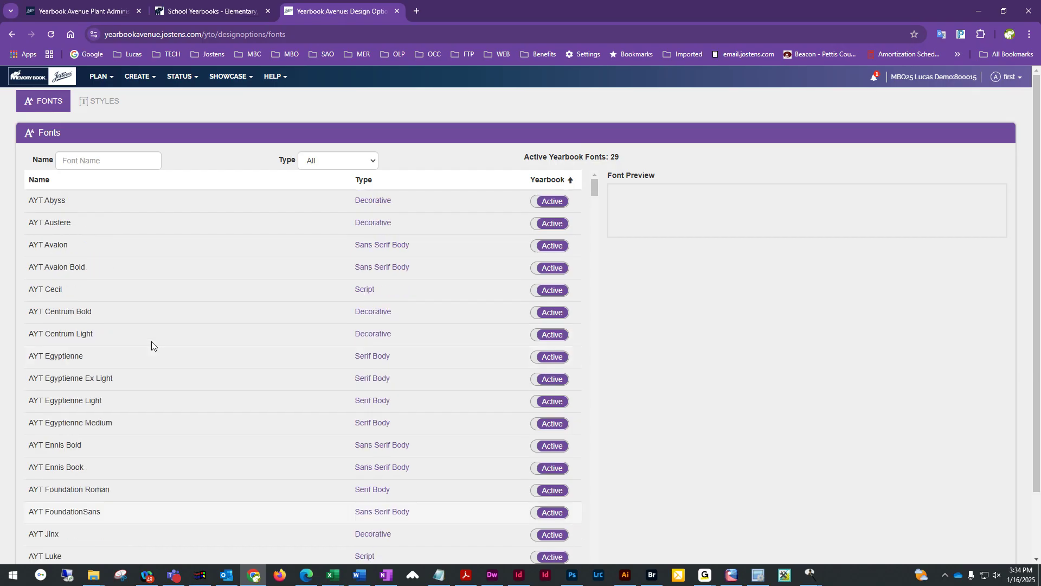
- Filter the fonts to the Decorative type and preview the AYT Modern Art font with its specimen
click(347, 161)
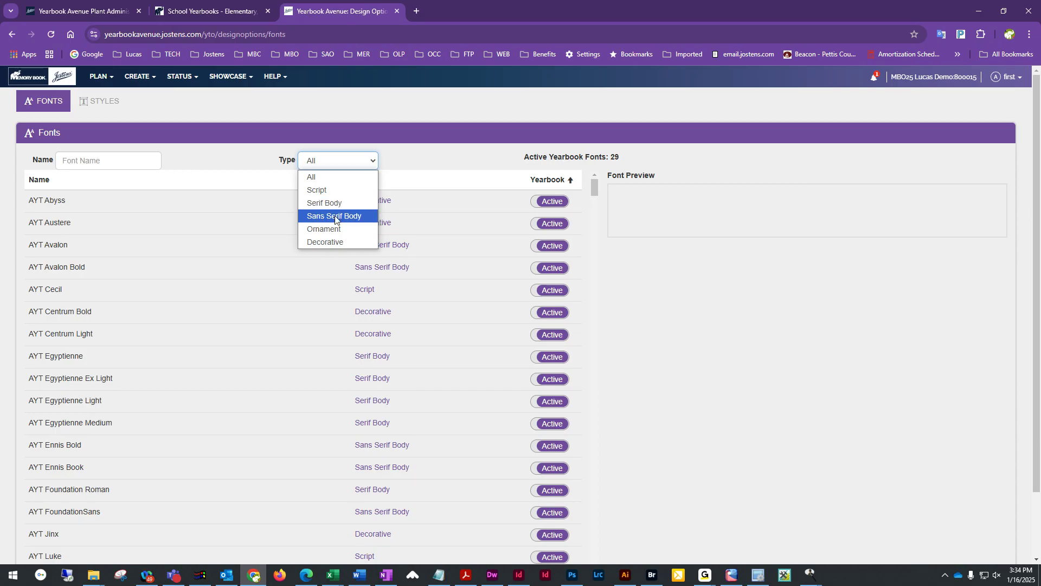
click(337, 242)
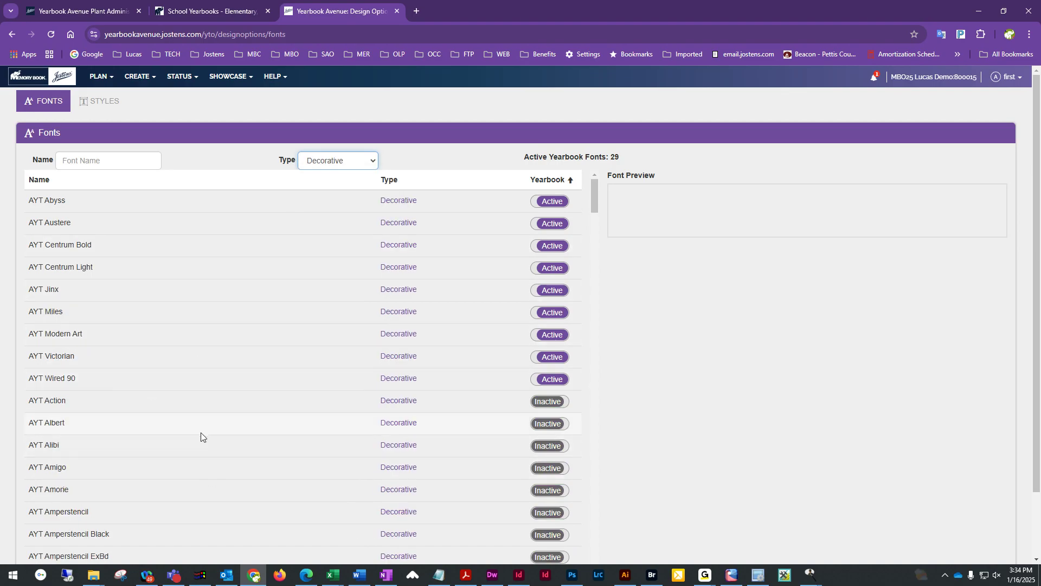
scroll(148, 331, down, 4)
scroll(148, 331, up, 4)
click(108, 339)
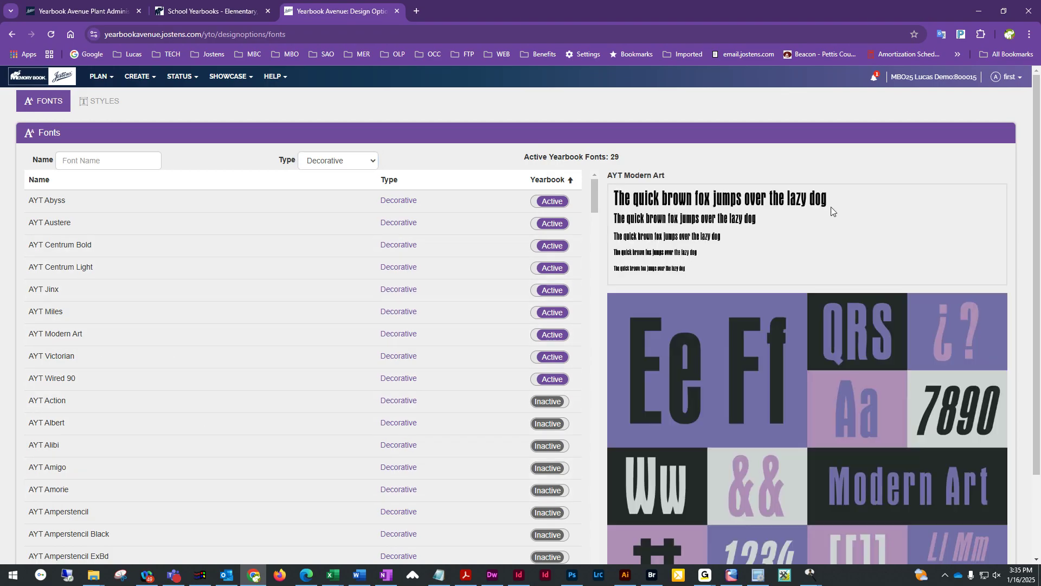
scroll(734, 354, down, 2)
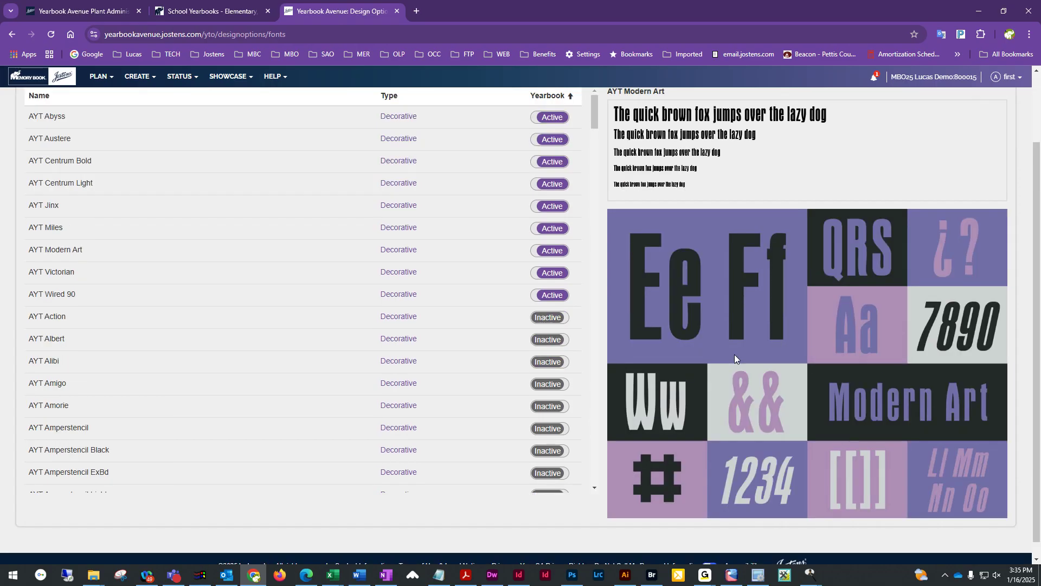
scroll(100, 432, down, 2)
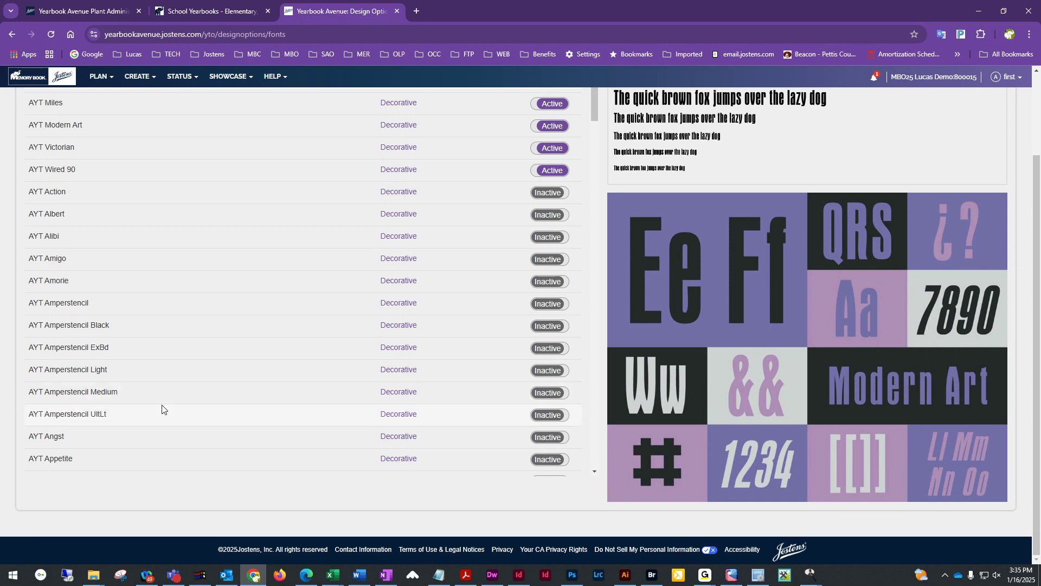
- Preview the inactive decorative fonts AYT Angst, AYT Appetite and AYT Amperstencil in turn
click(253, 445)
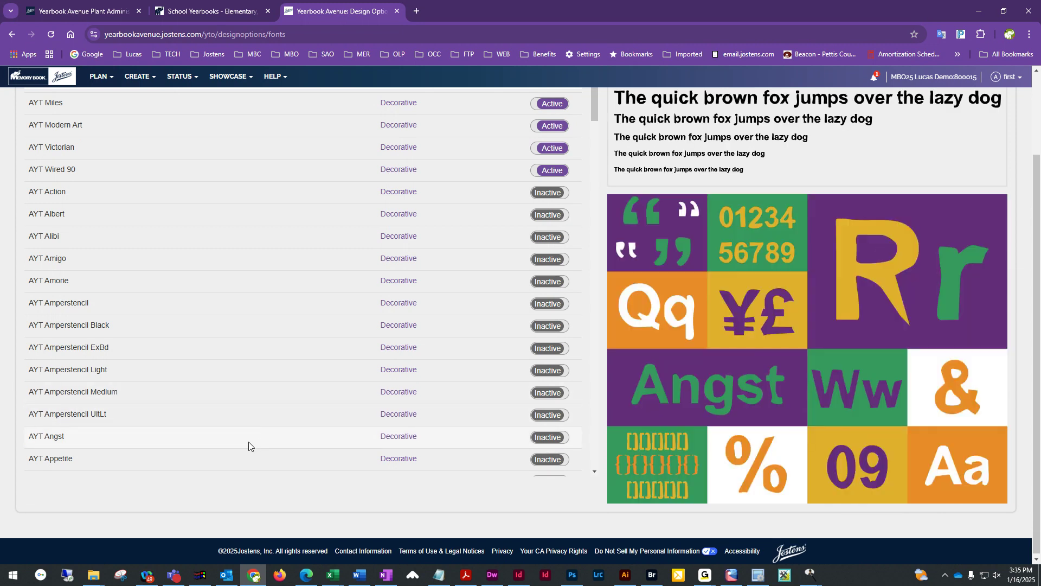
click(221, 465)
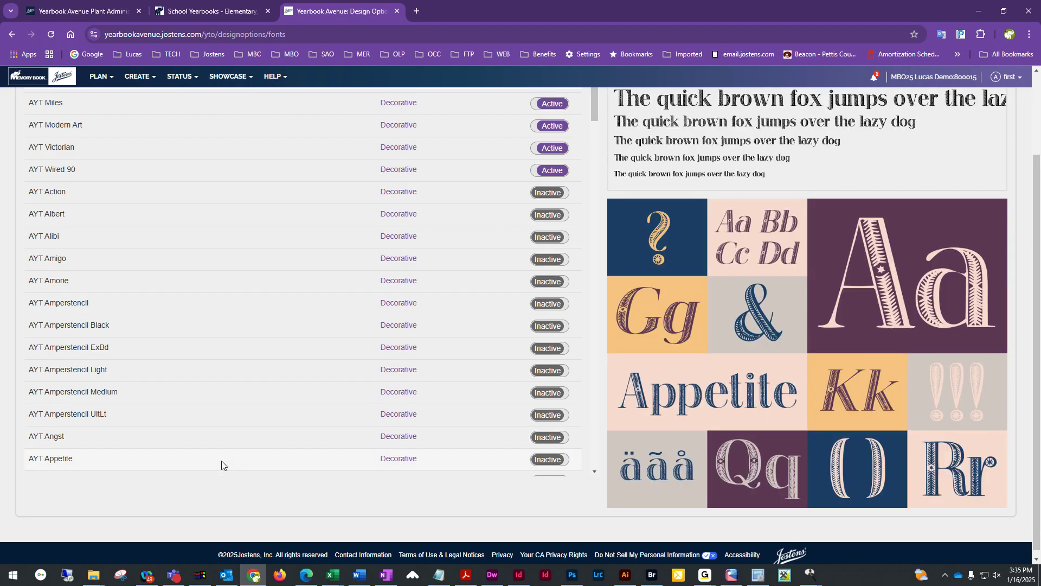
scroll(221, 460, up, 2)
scroll(221, 461, down, 3)
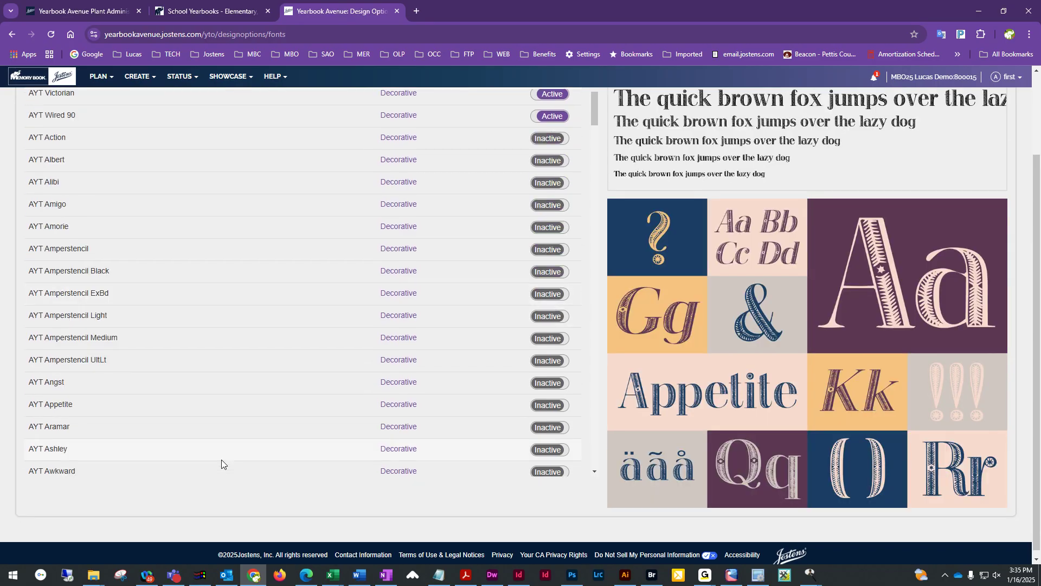
click(159, 248)
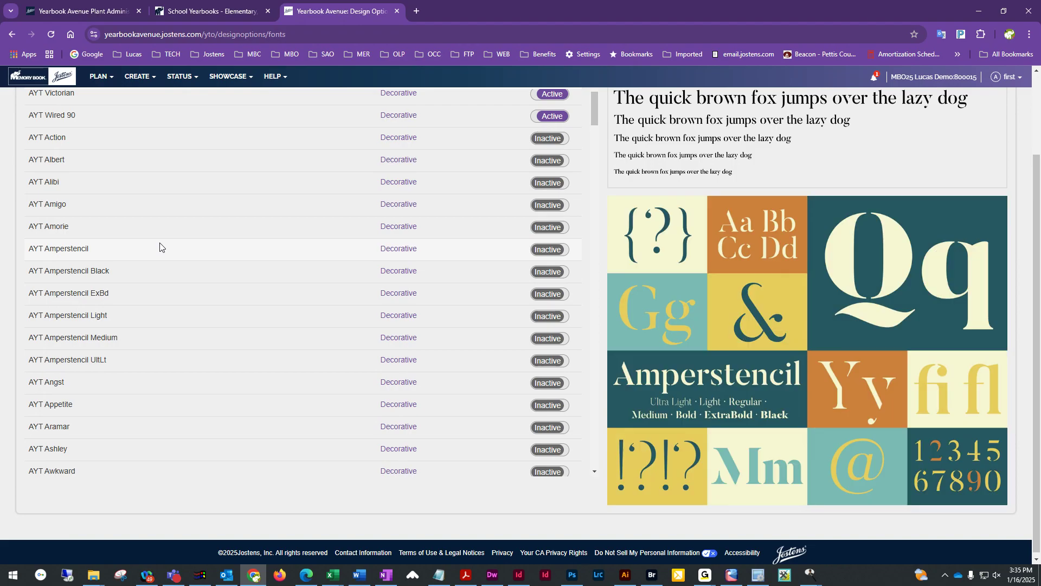
- Activate the AYT Amperstencil font for the yearbook and check it among the active decorative fonts
scroll(277, 262, up, 2)
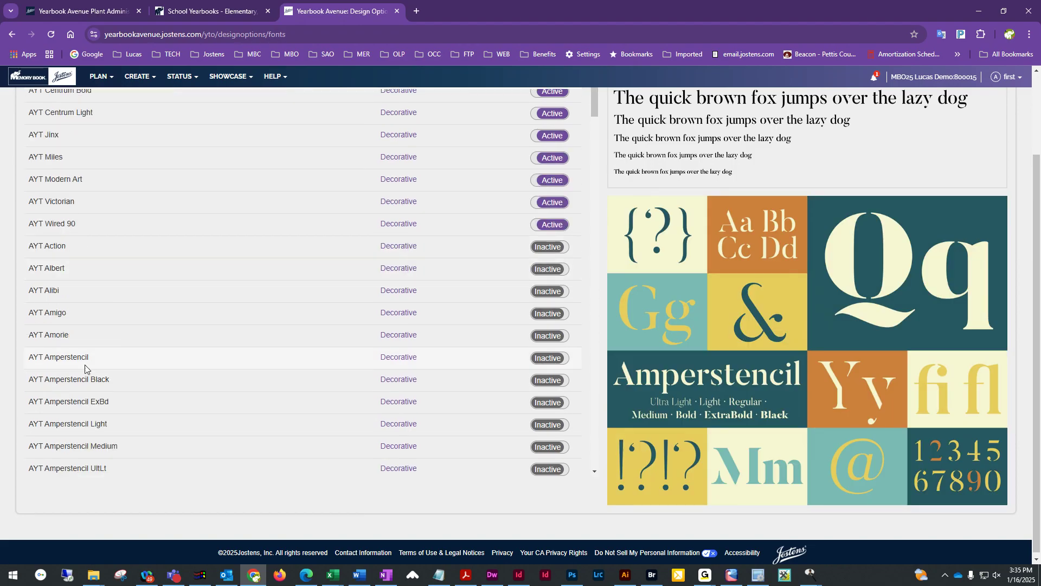
click(558, 363)
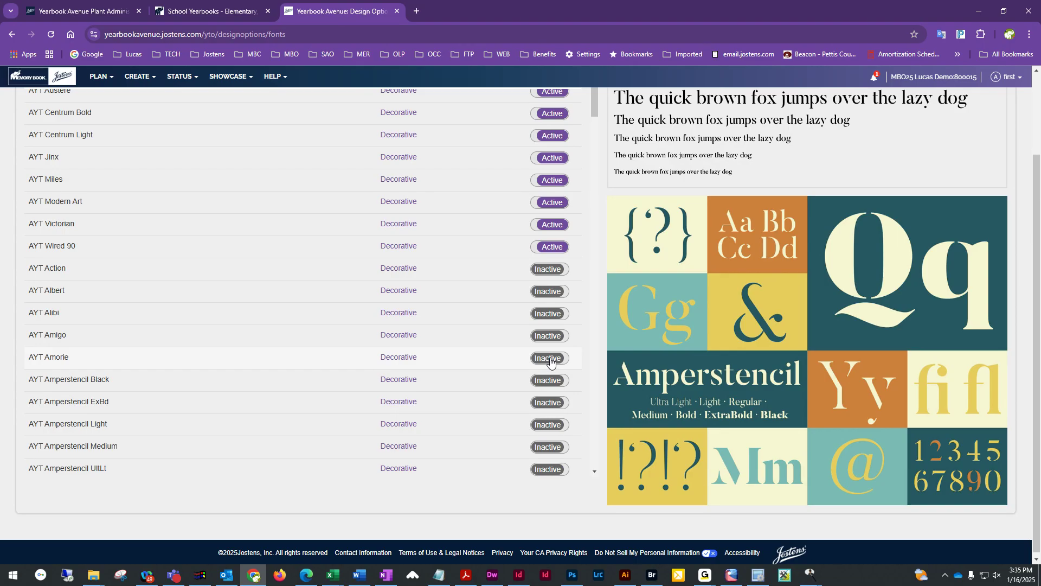
scroll(546, 362, up, 1)
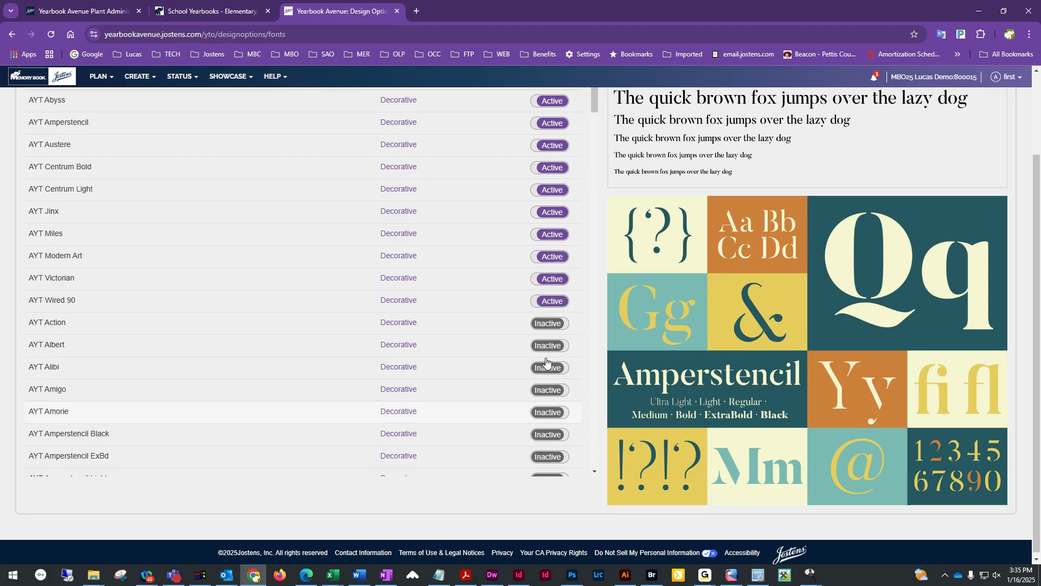
scroll(401, 335, up, 2)
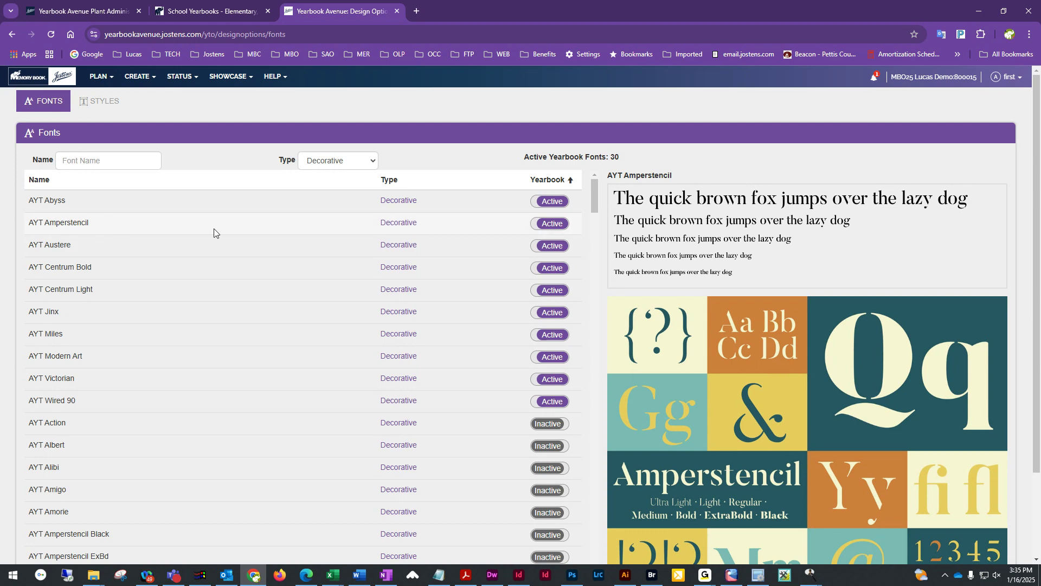
- Look through the inactive decorative fonts, including the other AYT Amperstencil weights
scroll(214, 229, down, 5)
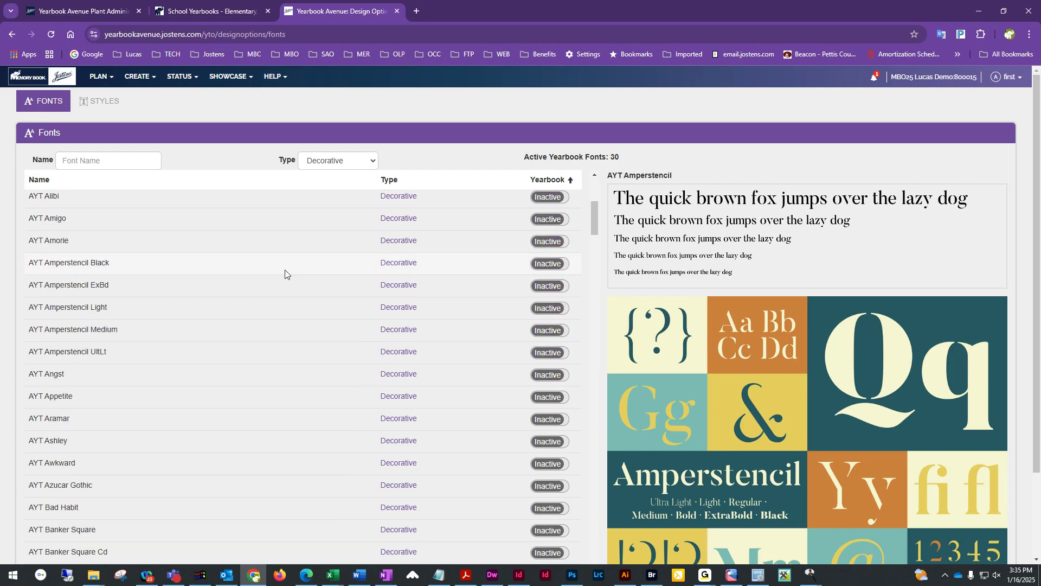
click(553, 266)
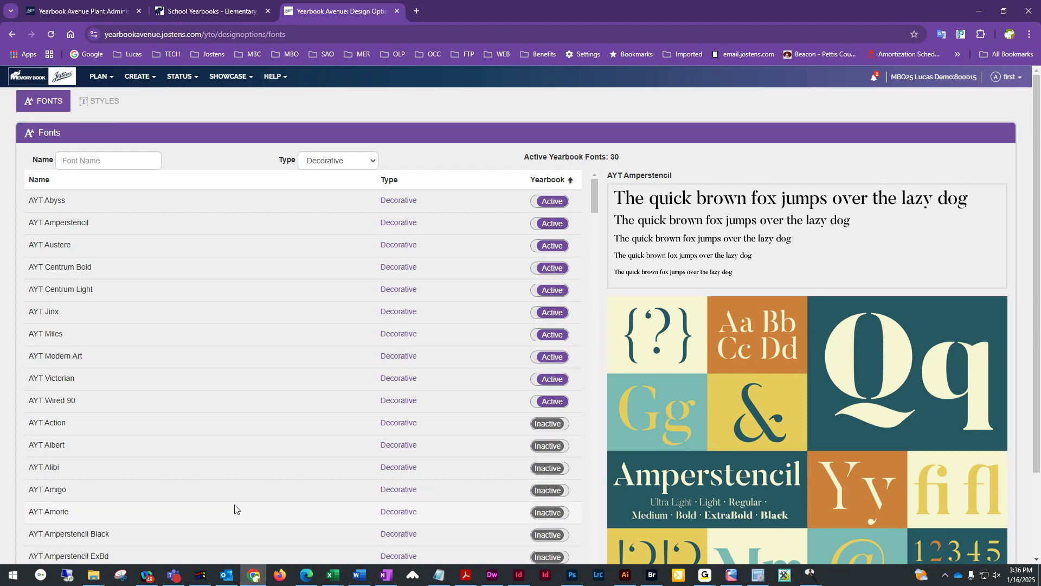
scroll(238, 509, down, 4)
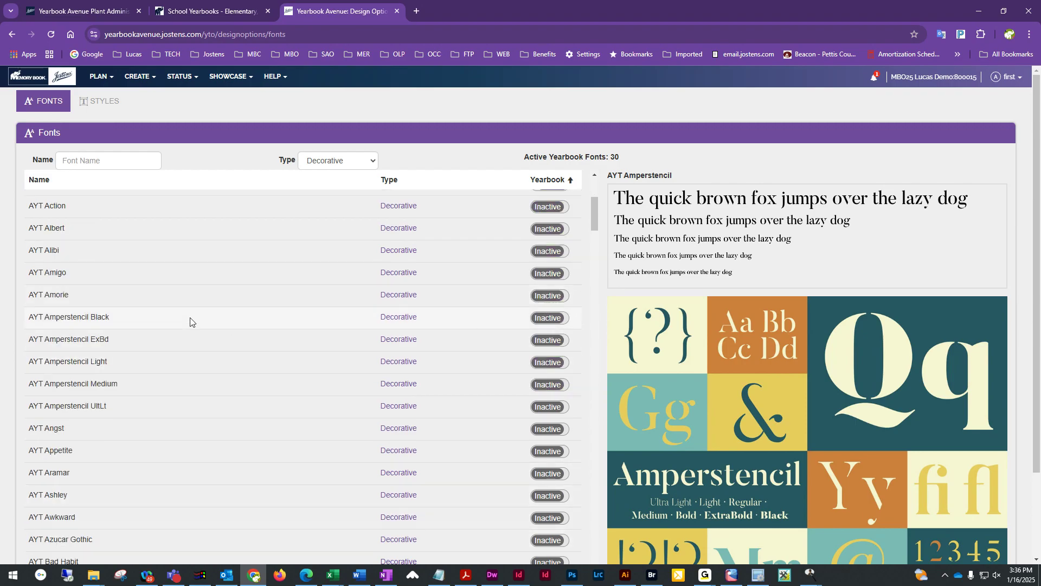
- Activate the AYT Amperstencil Black font for the yearbook and check it among the active decorative fonts
click(548, 318)
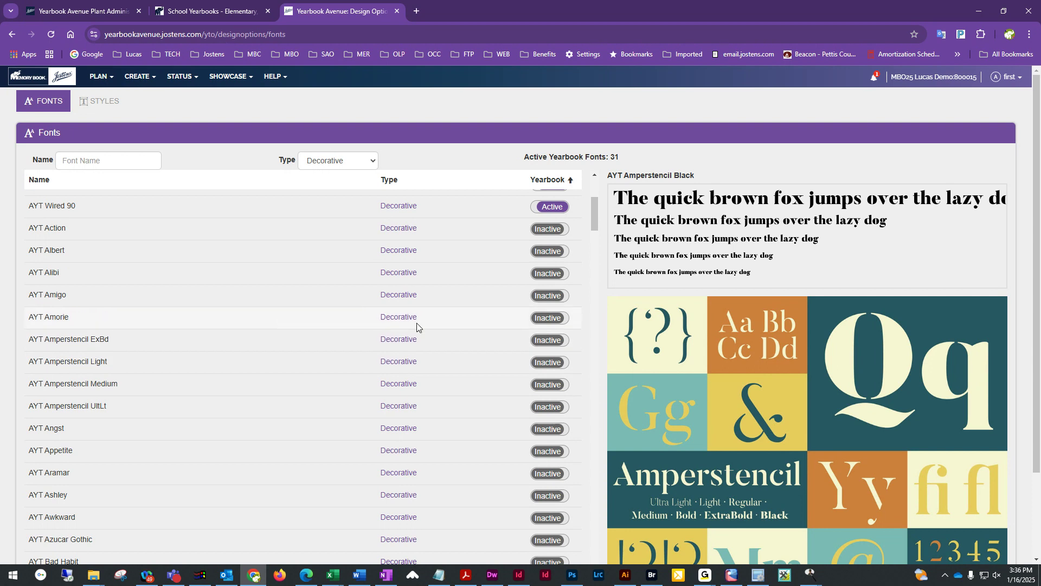
scroll(283, 327, up, 4)
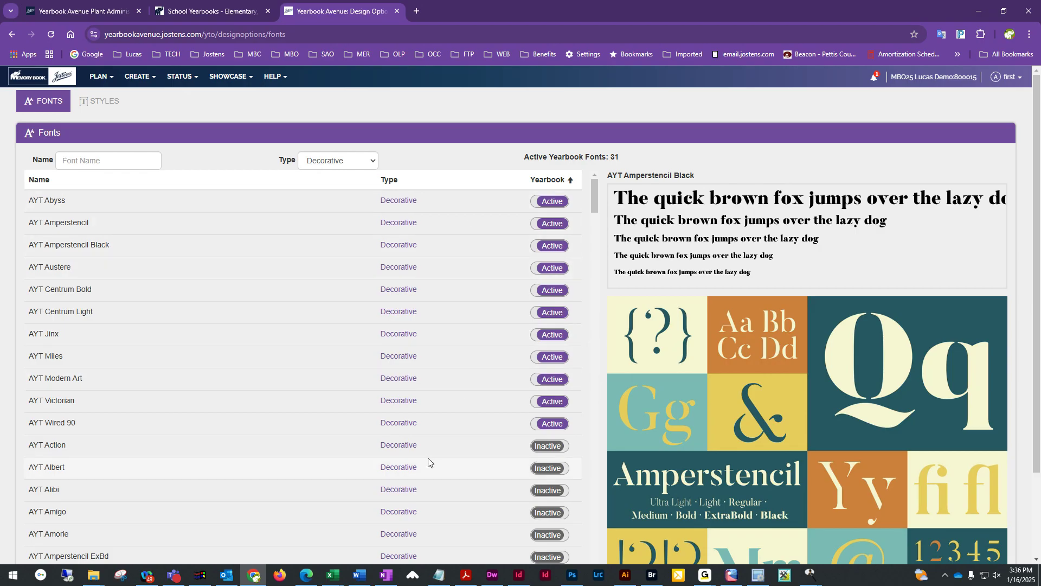
- Open the Photo Share planning page and review its school assets and content preferences
click(93, 77)
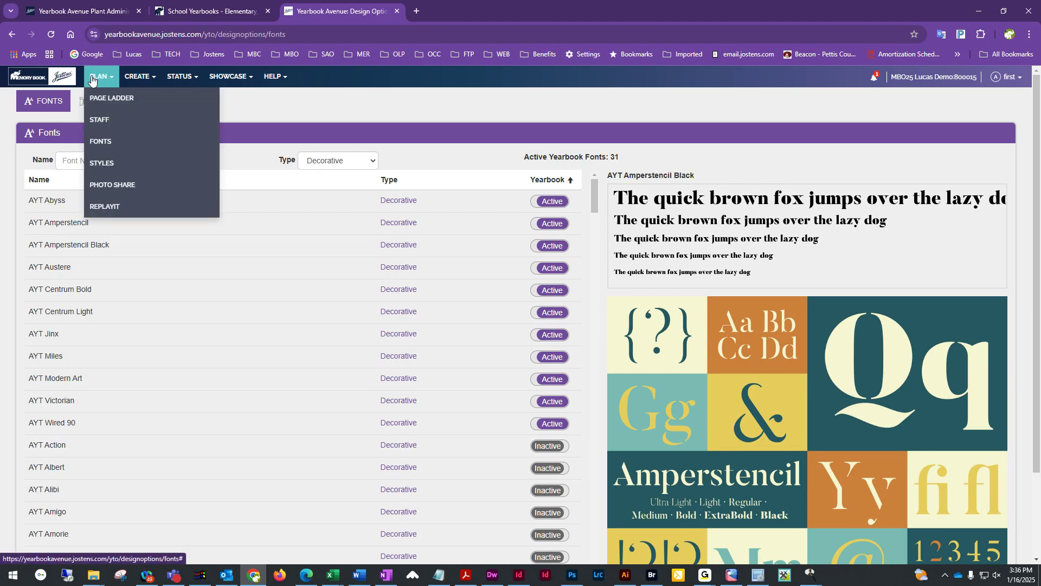
click(106, 186)
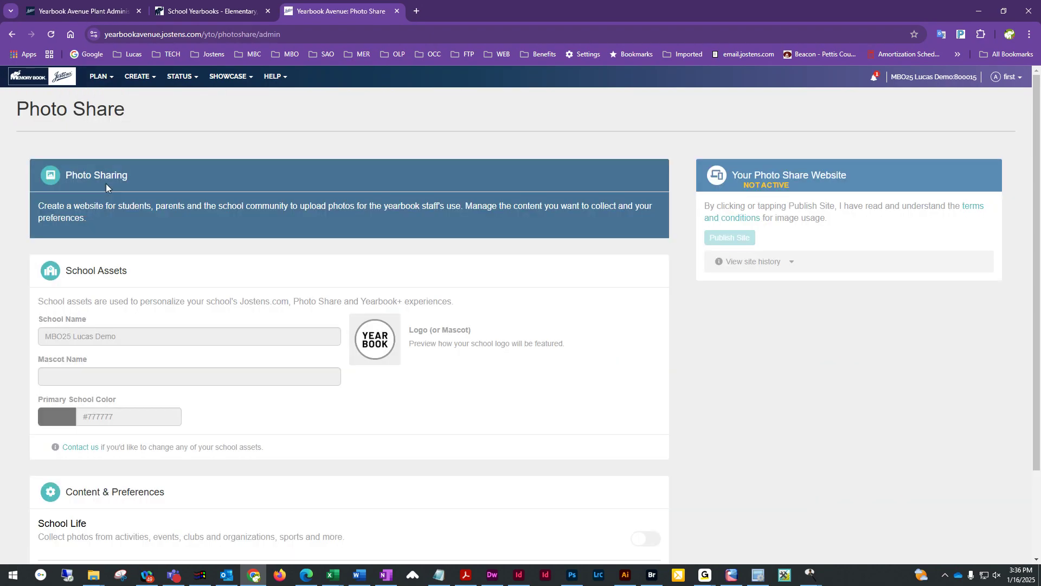
scroll(105, 184, down, 1)
scroll(106, 184, up, 1)
scroll(421, 217, down, 2)
scroll(415, 223, up, 1)
scroll(414, 223, up, 1)
scroll(343, 218, down, 2)
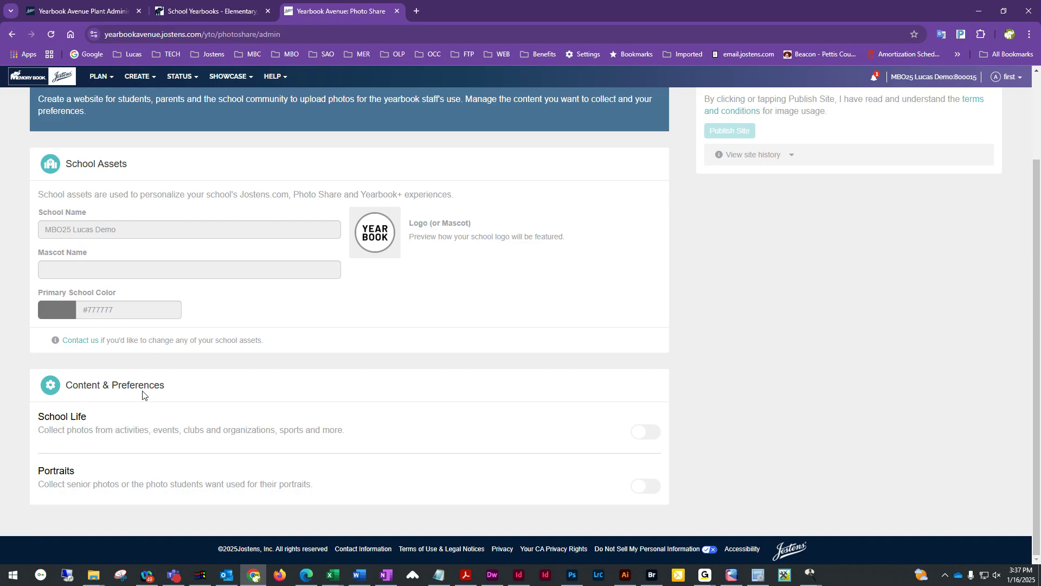
scroll(366, 369, up, 1)
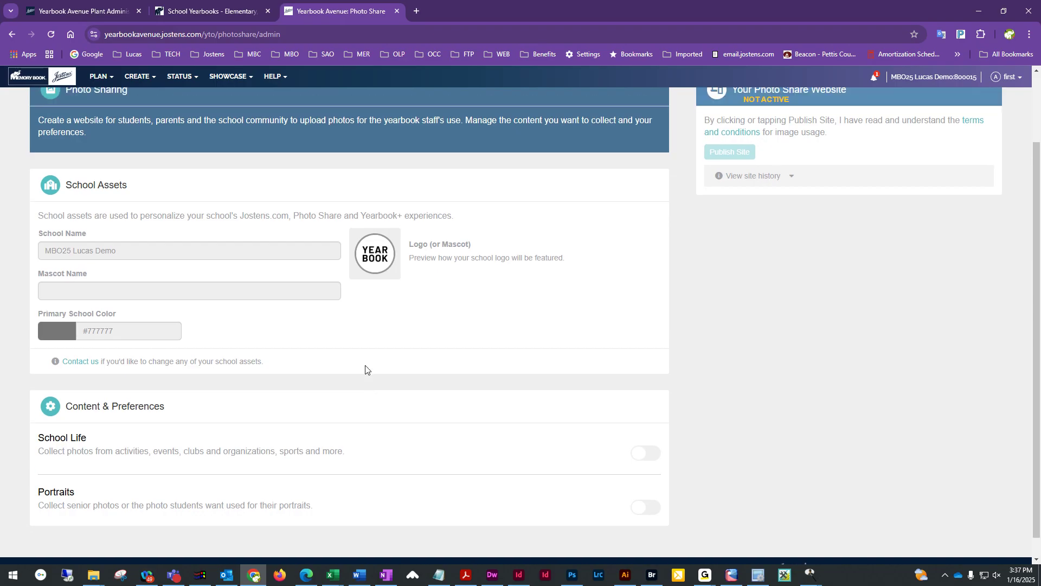
scroll(365, 369, down, 1)
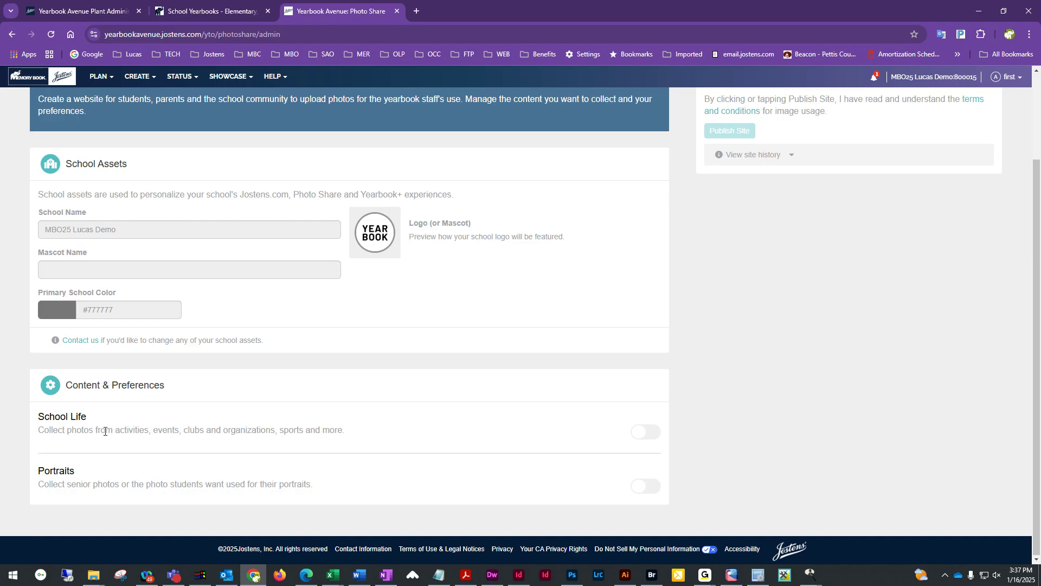
- Turn on School Life photo collection and place the cursor in its photo guidelines
click(641, 435)
scroll(557, 419, down, 3)
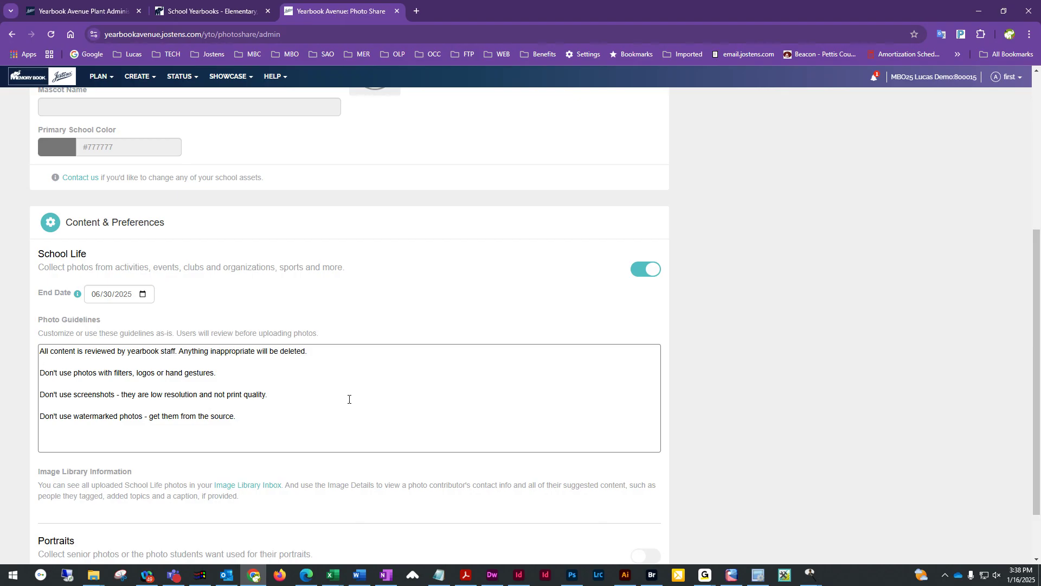
click(323, 427)
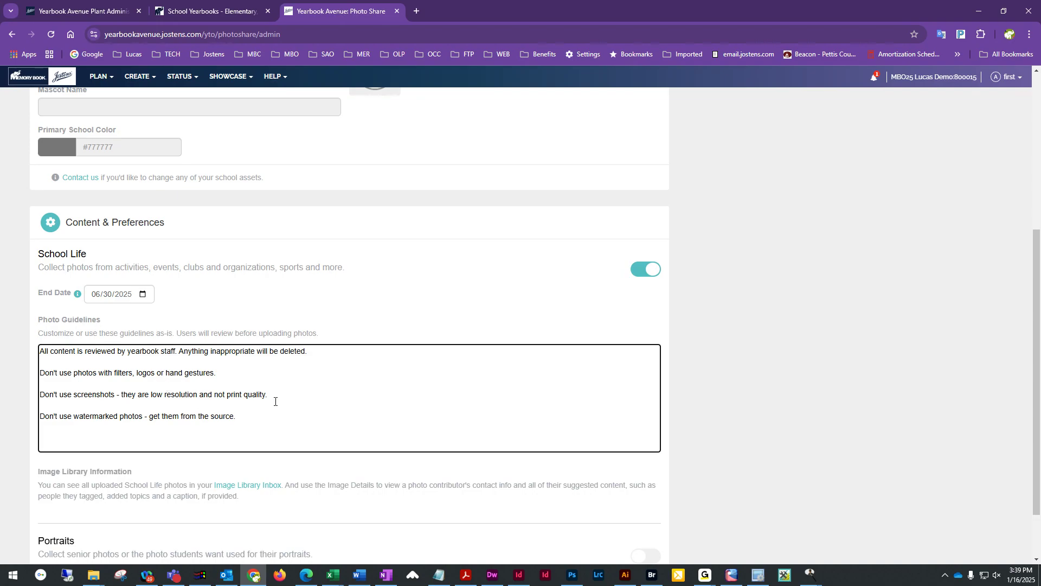
- Turn on Portraits collection and review its end date calendar, submission options and guidelines
scroll(479, 369, up, 2)
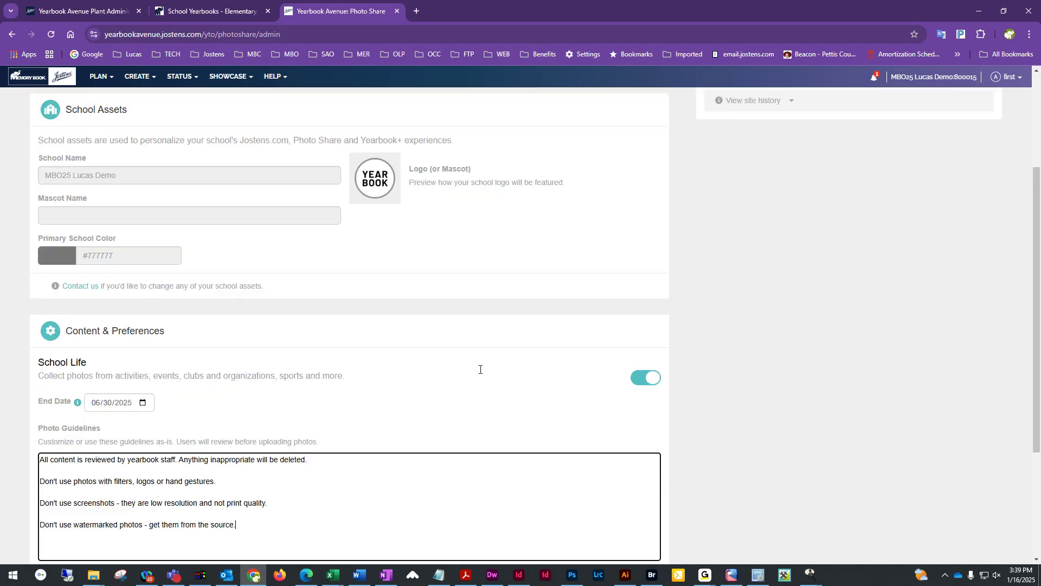
scroll(453, 434, down, 1)
scroll(453, 434, down, 2)
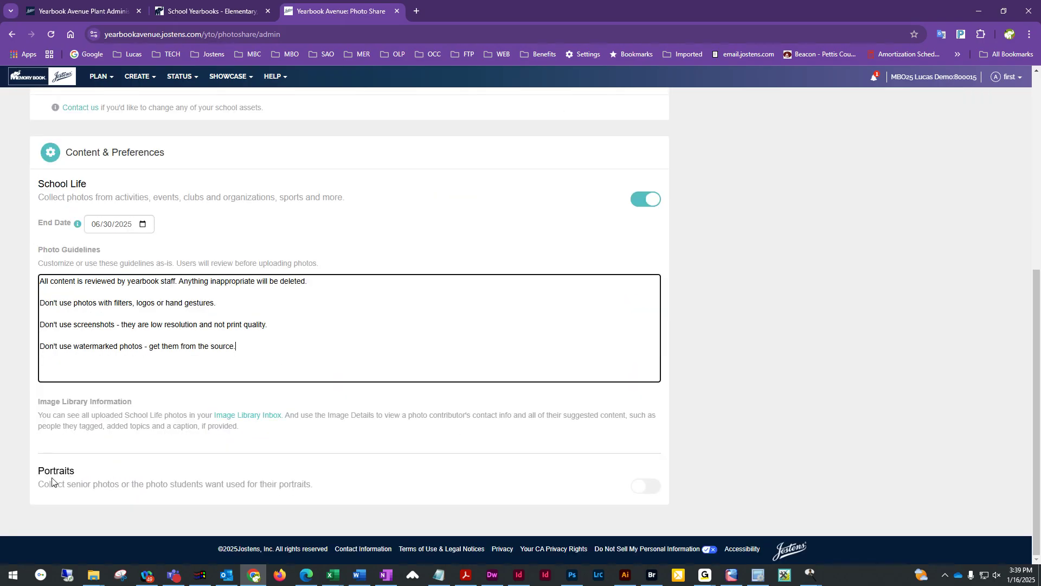
click(640, 493)
scroll(442, 460, down, 4)
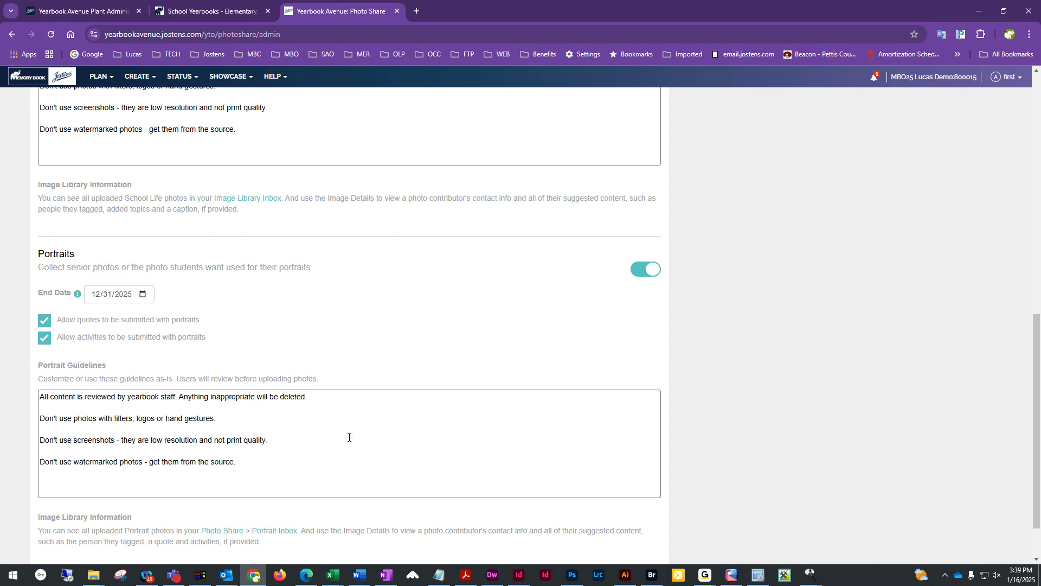
click(142, 296)
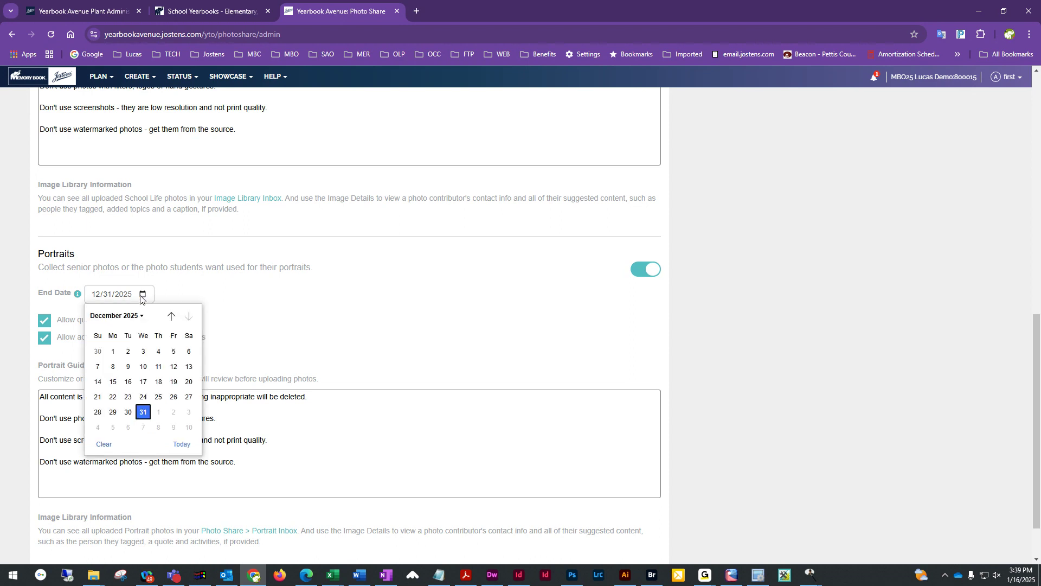
click(251, 310)
scroll(267, 328, up, 4)
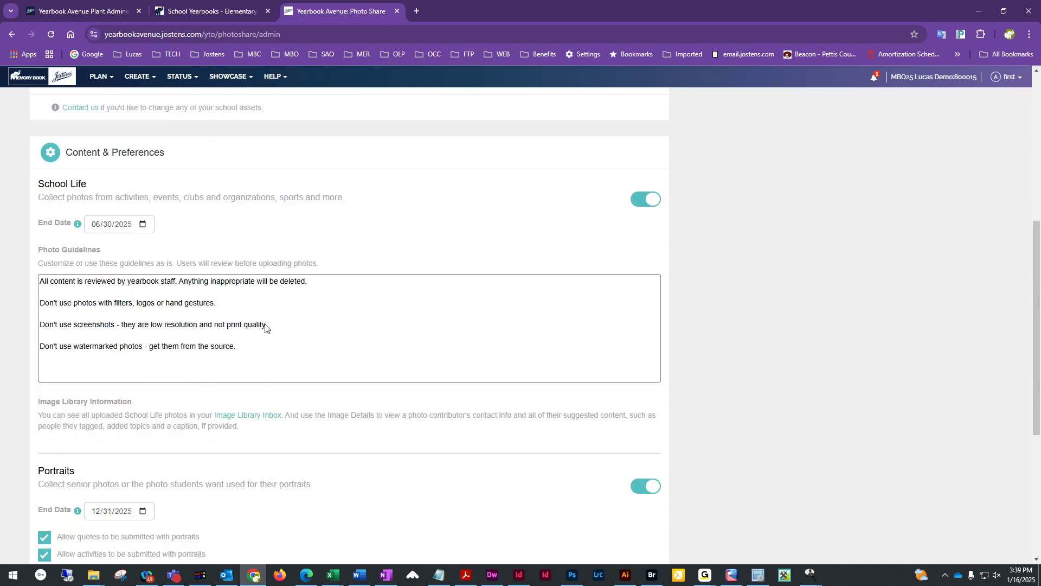
scroll(520, 381, down, 4)
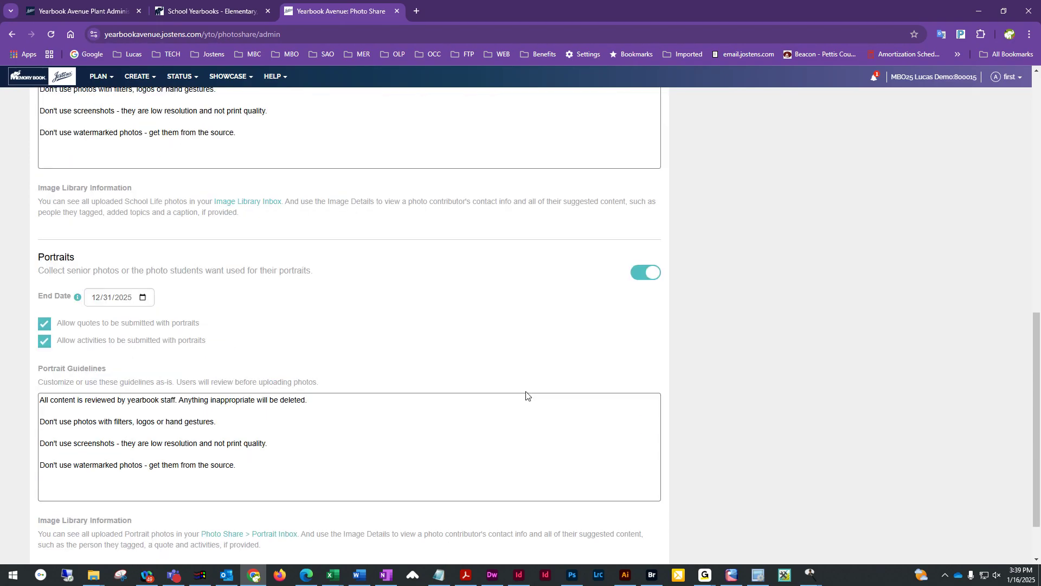
- Publish the Photo Share website with School Life and Portraits collection enabled
scroll(533, 371, up, 4)
scroll(383, 453, up, 6)
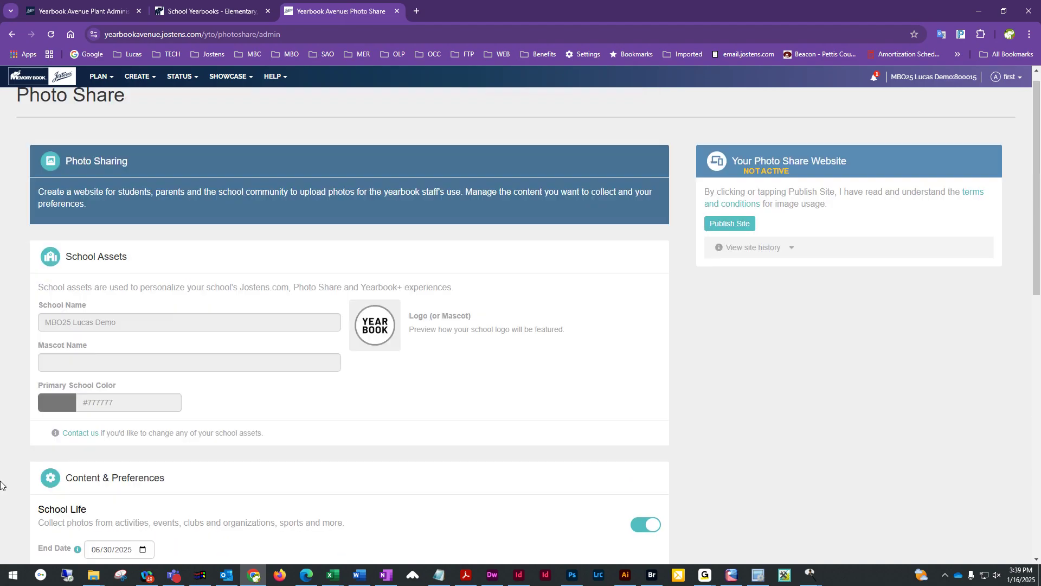
scroll(272, 517, down, 3)
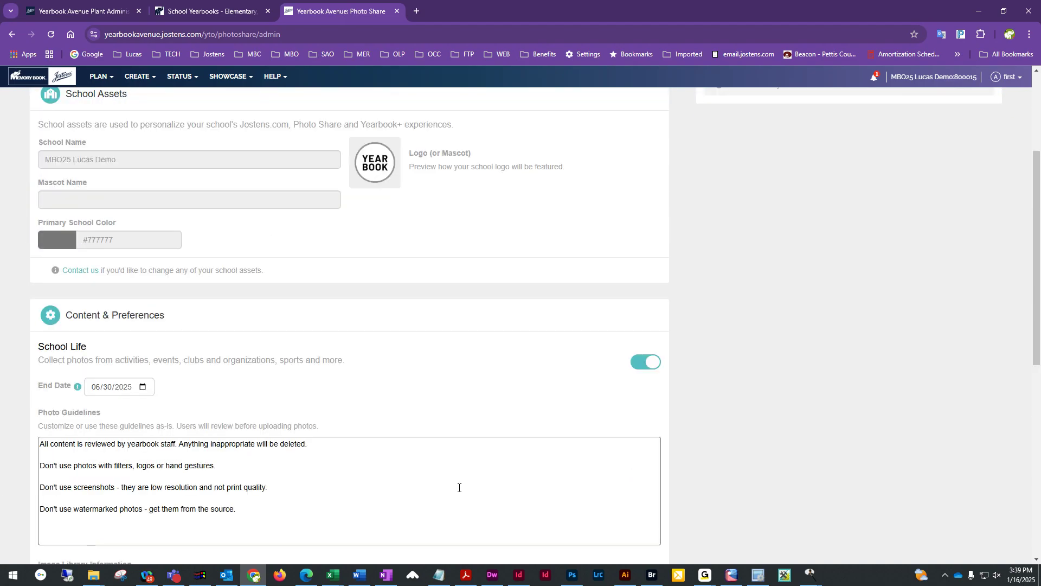
scroll(458, 487, up, 4)
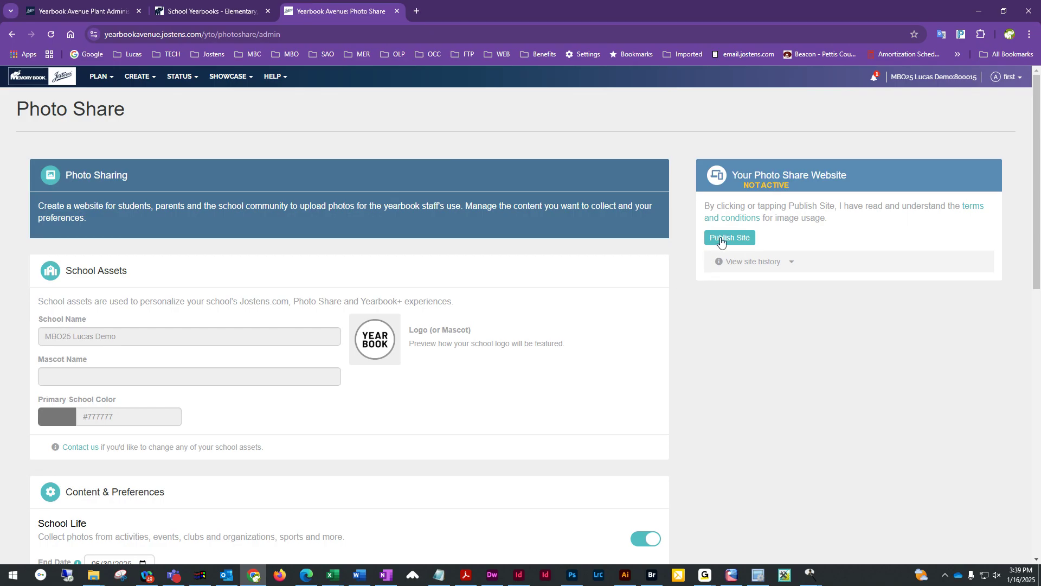
click(721, 239)
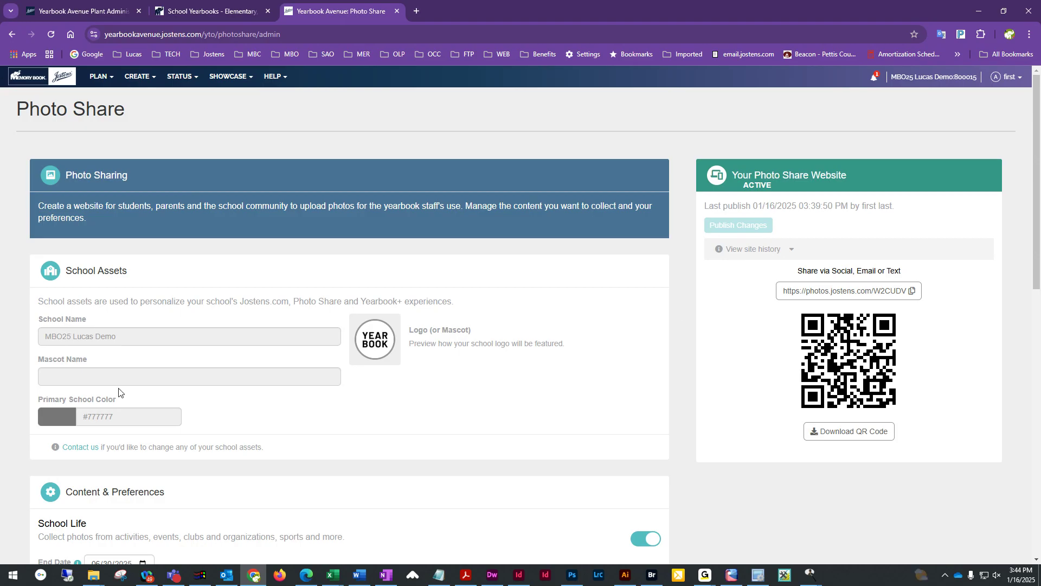
- Review the published Photo Share page's collection settings, sharing link and QR code
scroll(161, 439, down, 12)
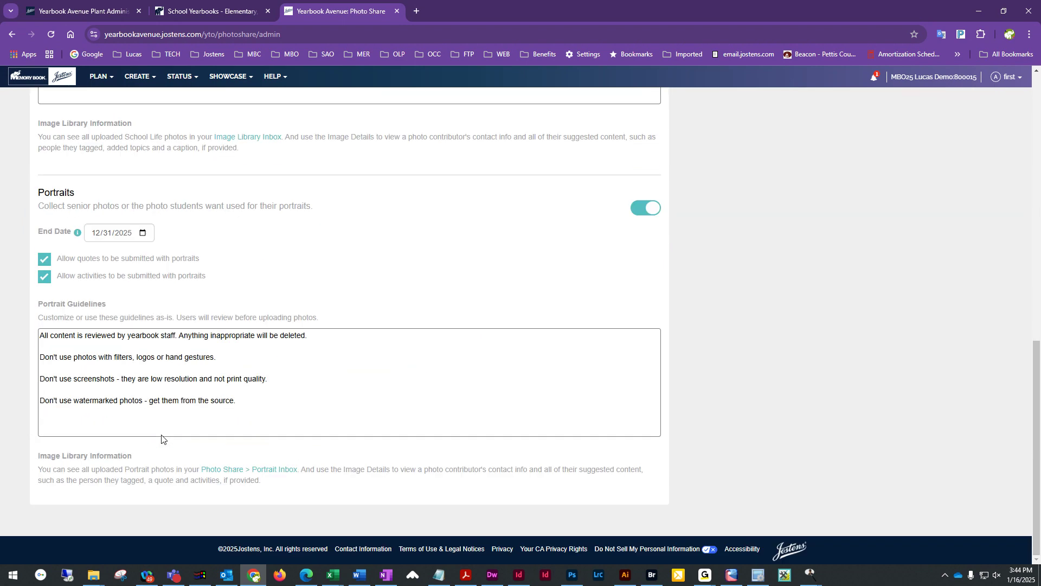
scroll(161, 435, up, 8)
scroll(162, 435, up, 5)
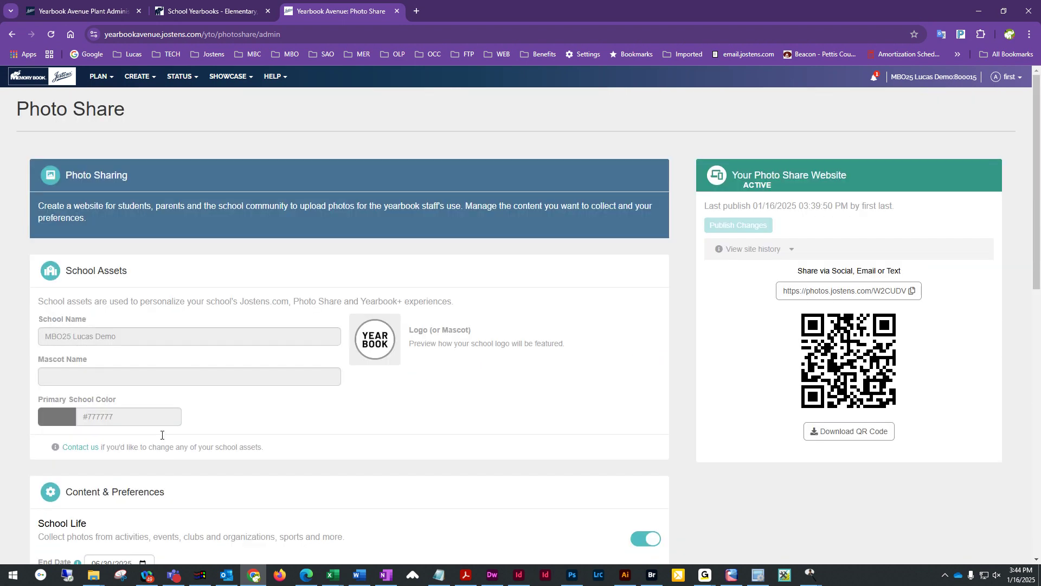